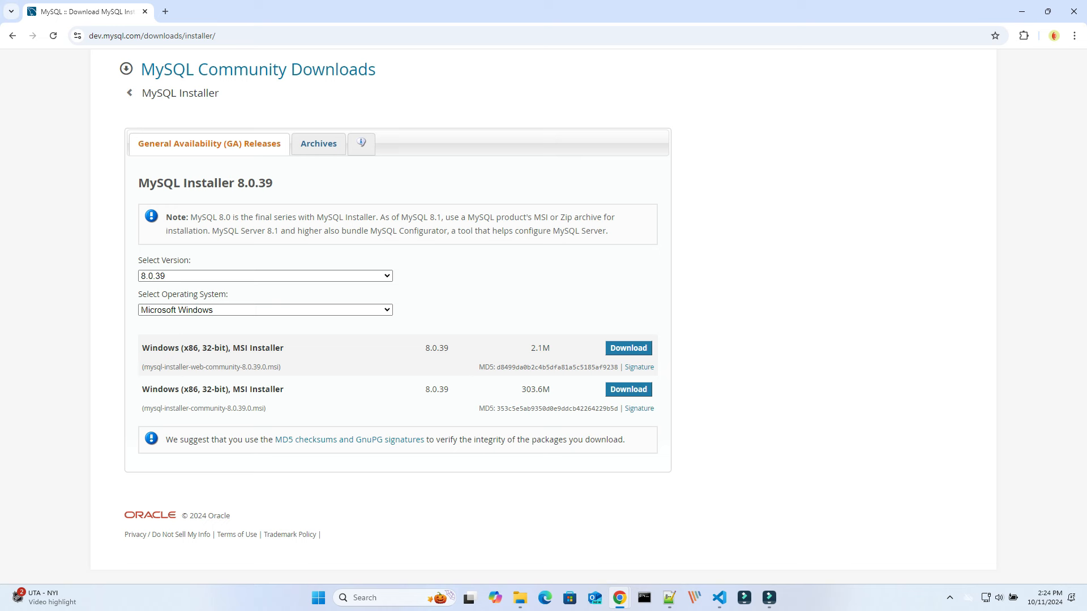
Download the mysql-installer-web-community-5.7.11.0.msi installer for Microsoft Windows from the MySQL product archives.
{"action": "left_click", "coordinate": [264, 277]}
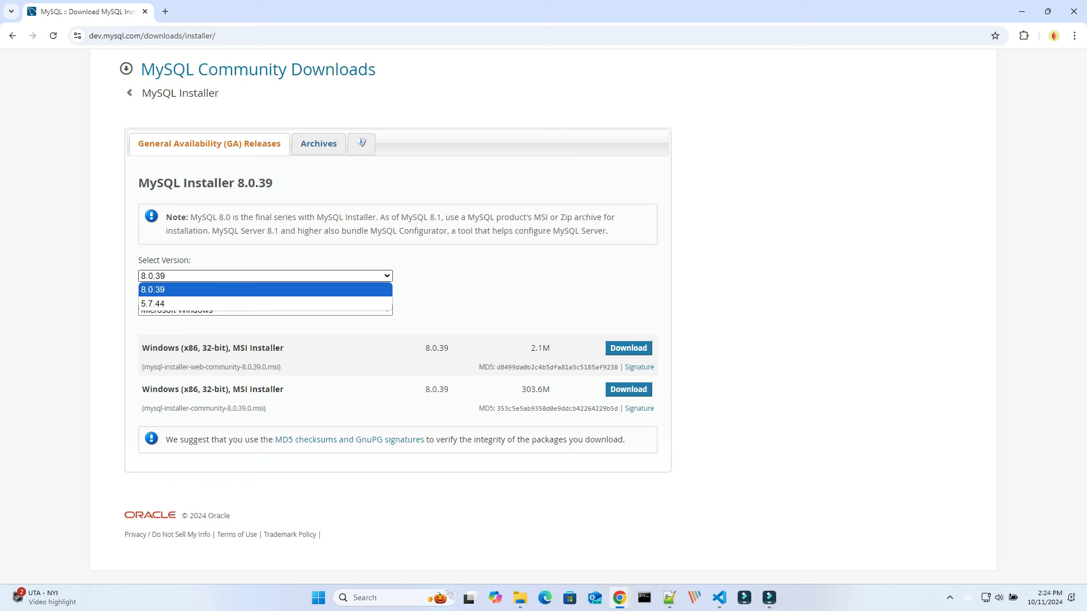
{"action": "left_click", "coordinate": [265, 290]}
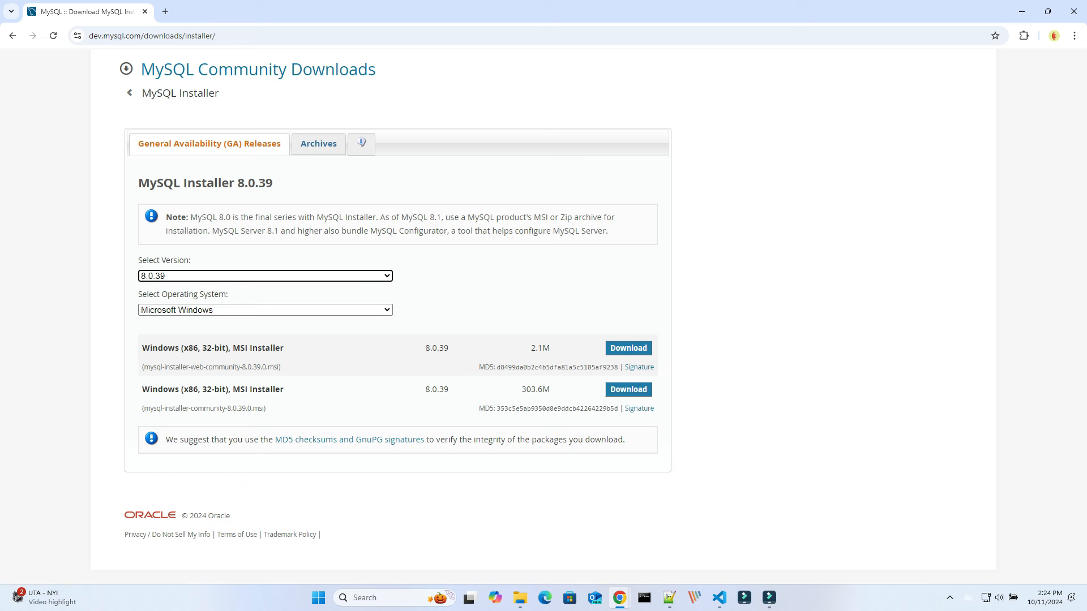
{"action": "left_click", "coordinate": [319, 144]}
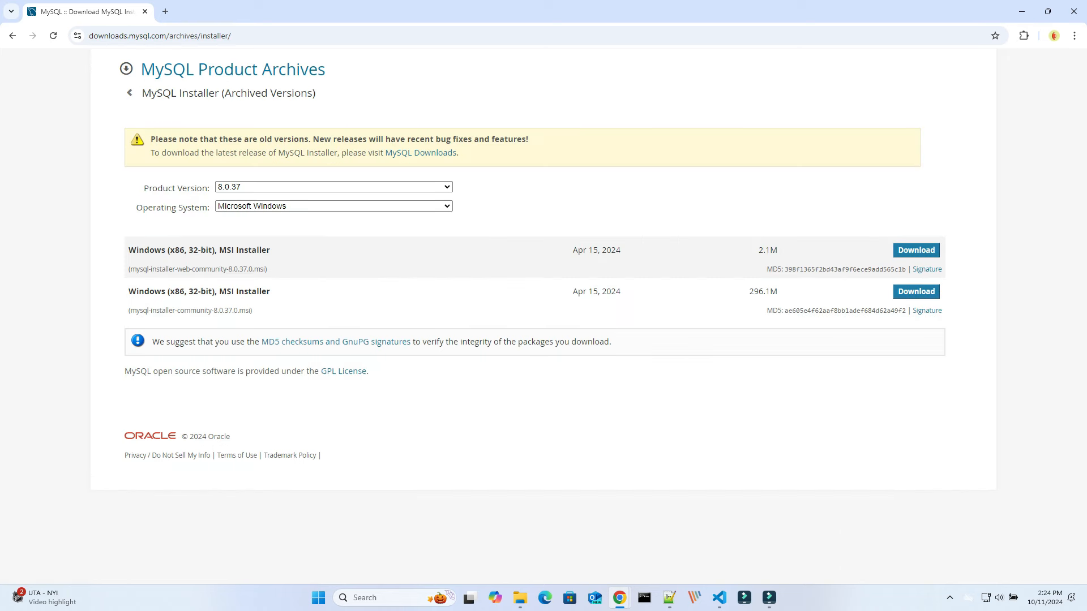
{"action": "left_click", "coordinate": [446, 187]}
{"action": "left_click_drag", "start_coordinate": [447, 220], "coordinate": [447, 303]}
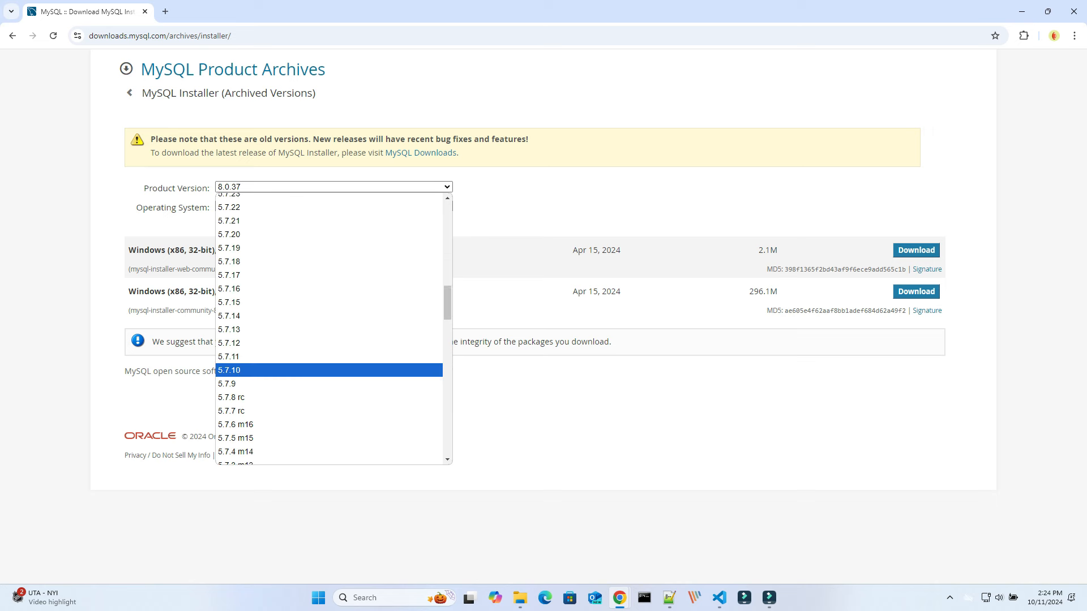
{"action": "left_click", "coordinate": [362, 357]}
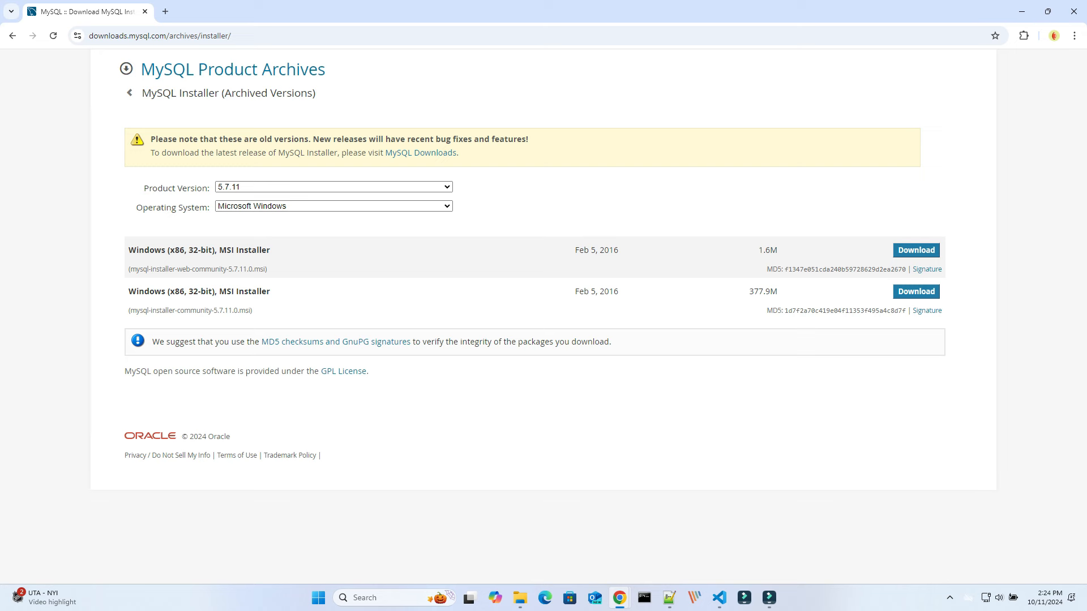
{"action": "left_click", "coordinate": [916, 250]}
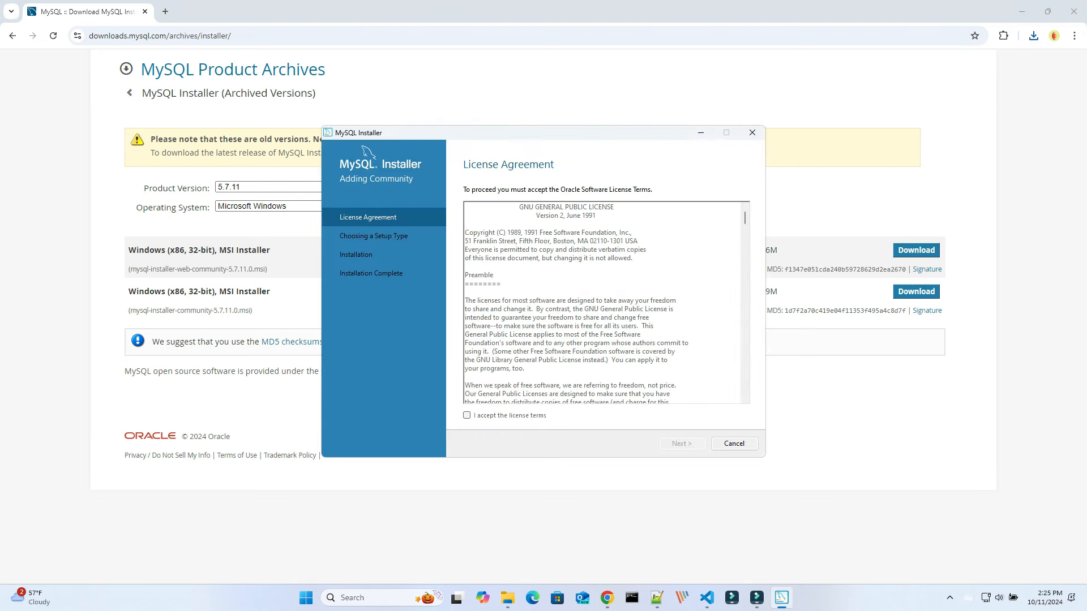
Accept the license terms in MySQL Installer and choose the Full setup type.
{"action": "left_click", "coordinate": [467, 415]}
{"action": "left_click", "coordinate": [682, 444]}
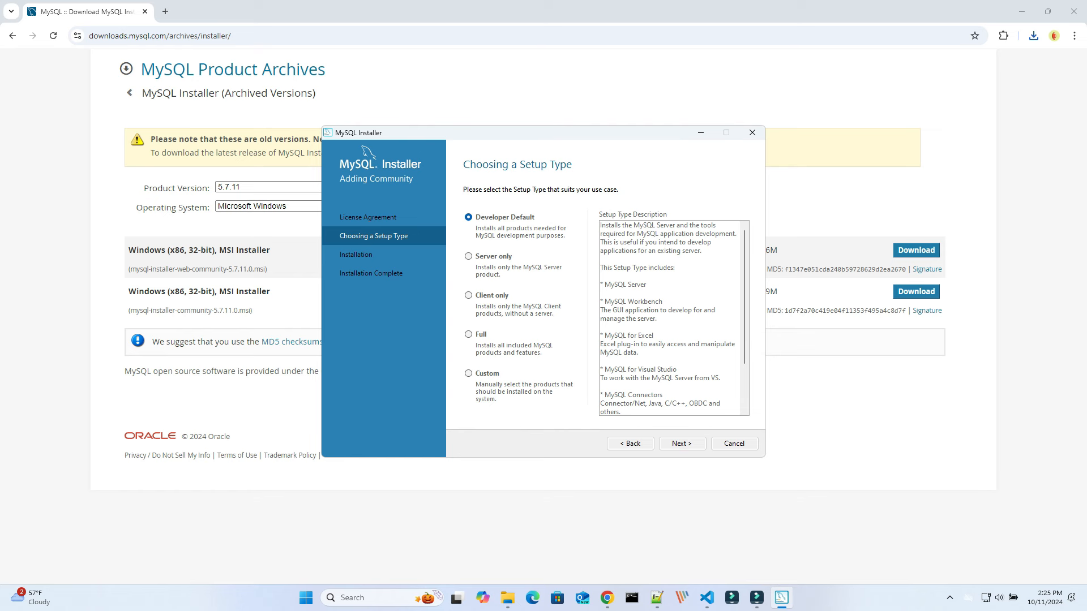
{"action": "left_click", "coordinate": [468, 335]}
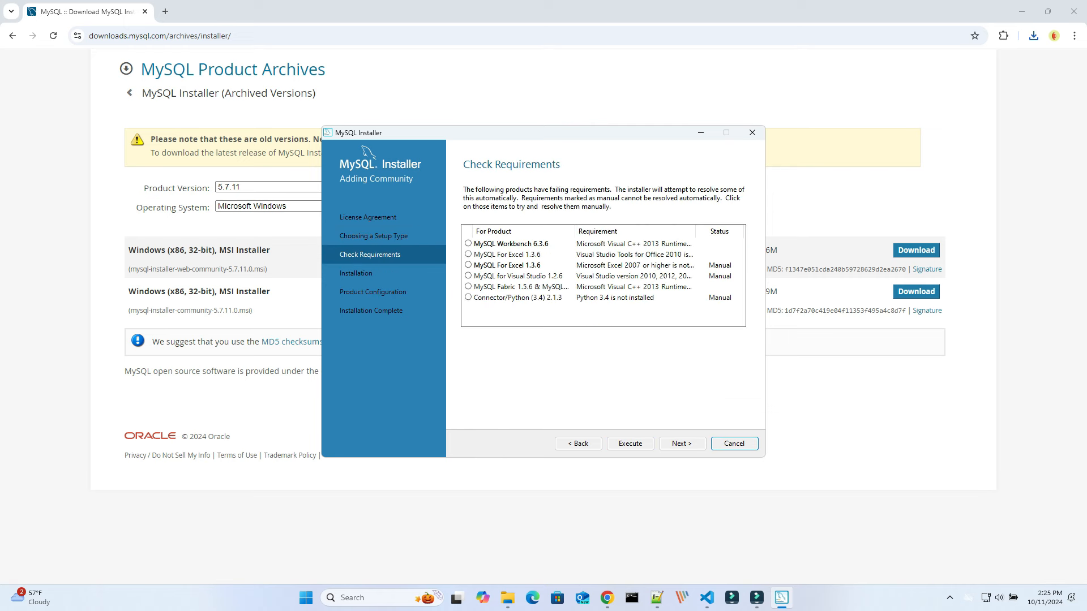
Check the failing product requirements and download vcredist_x64.exe from microsoft.com/en-us/download/details.aspx?id=40784 in the browser.
{"action": "left_click", "coordinate": [511, 244]}
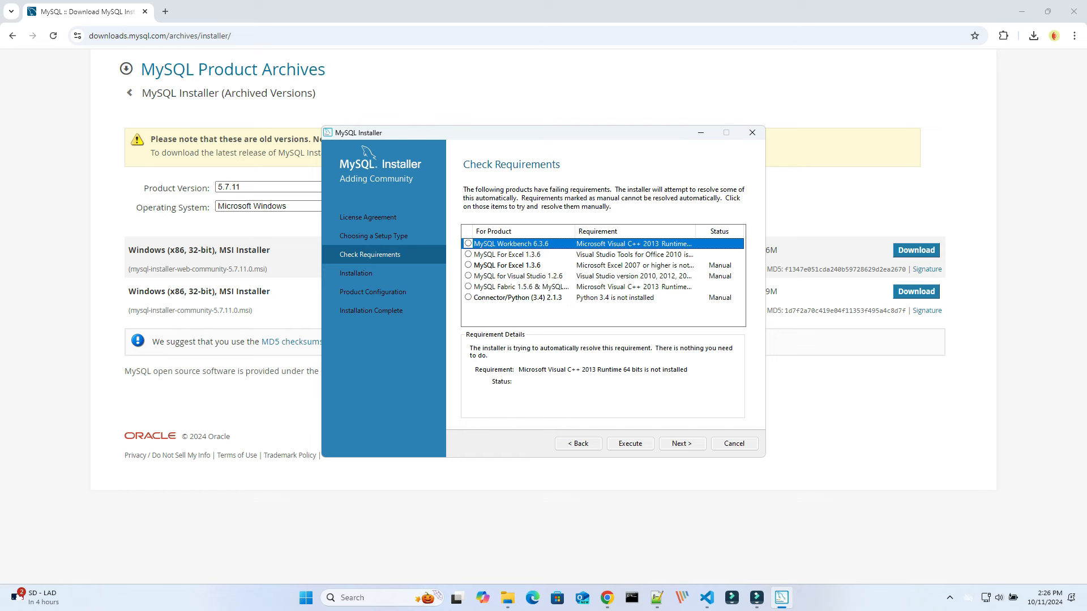
{"action": "left_click", "coordinate": [518, 298]}
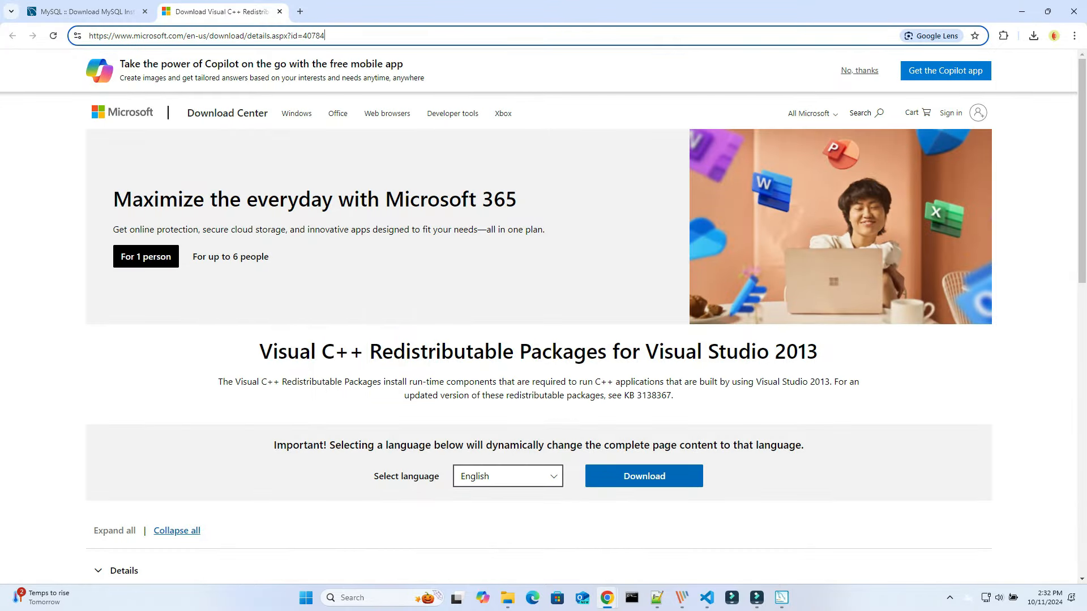
{"action": "key", "text": "Return"}
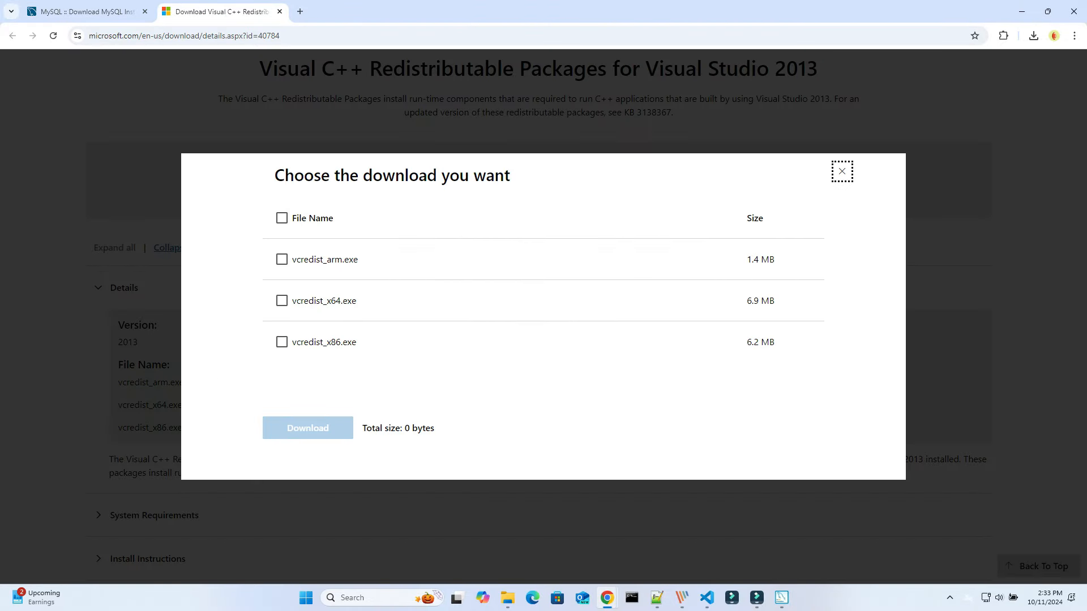
{"action": "left_click", "coordinate": [282, 301]}
{"action": "left_click", "coordinate": [307, 428]}
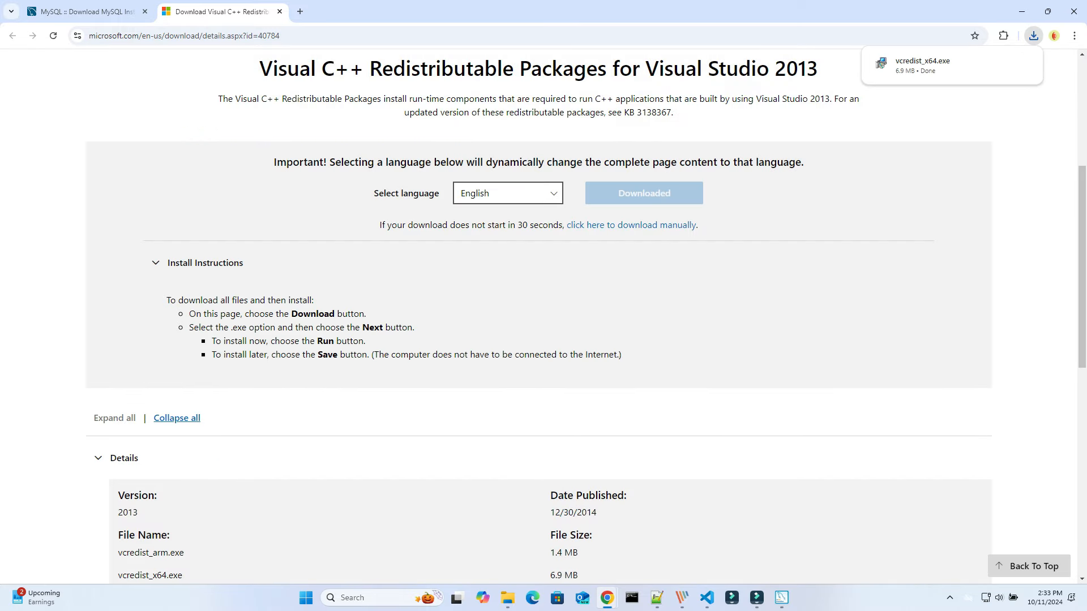
Run the downloaded vcredist_x64.exe, agree to its license terms and install the Visual C++ 2013 Redistributable.
{"action": "left_click", "coordinate": [923, 65]}
{"action": "left_click", "coordinate": [418, 345]}
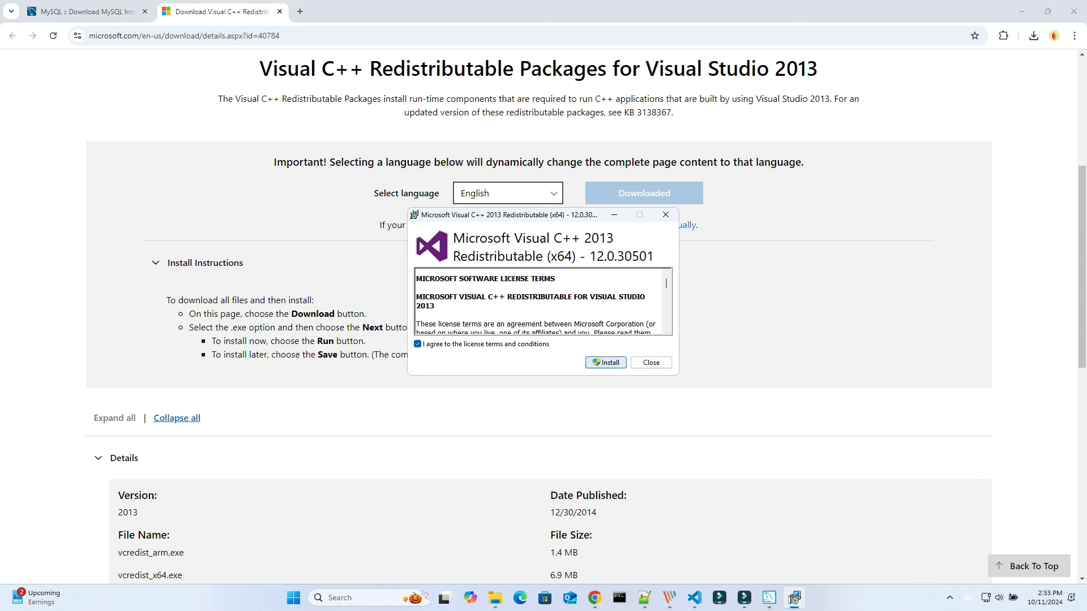
{"action": "left_click", "coordinate": [606, 362]}
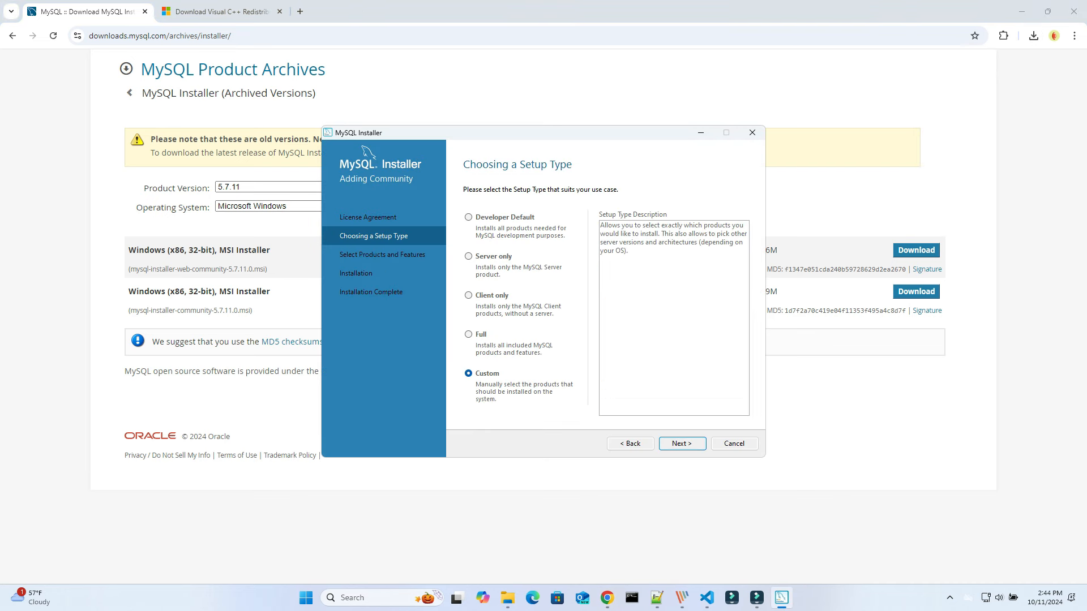
Continue MySQL Installer with the Custom setup type and add MySQL Server 5.7.11 - X64 to the products for installation.
{"action": "key", "text": "Return"}
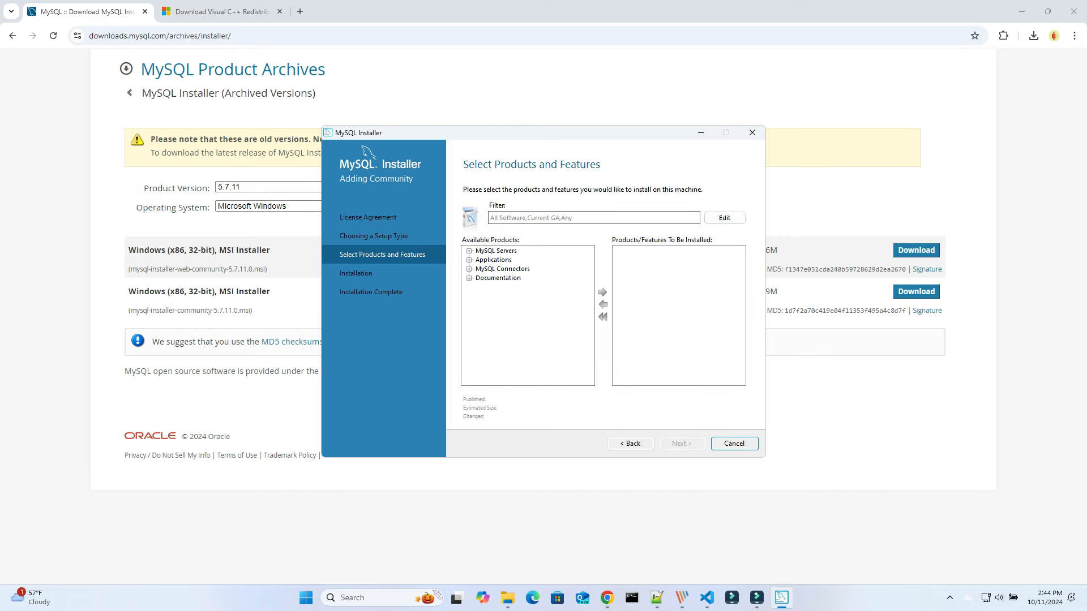
{"action": "left_click", "coordinate": [469, 251]}
{"action": "left_click", "coordinate": [480, 260]}
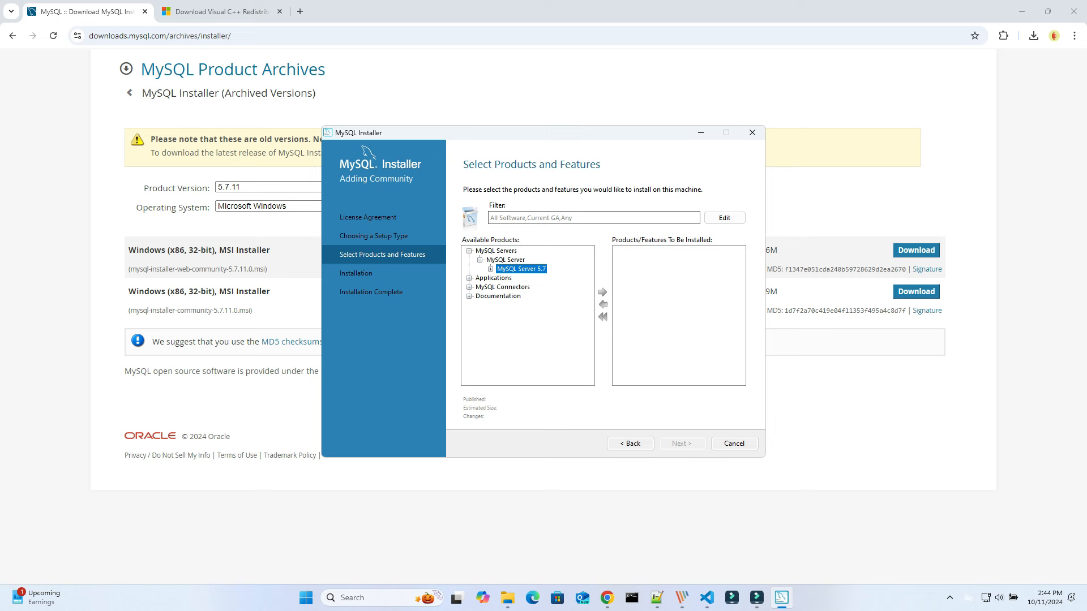
{"action": "left_click", "coordinate": [491, 269]}
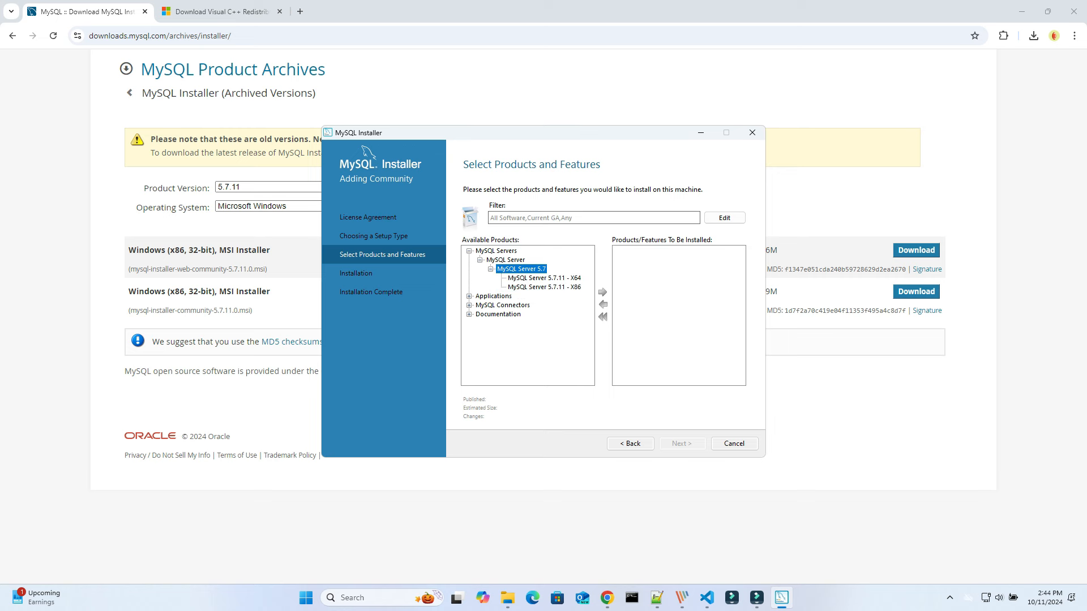
{"action": "left_click", "coordinate": [544, 278]}
{"action": "left_click", "coordinate": [603, 292]}
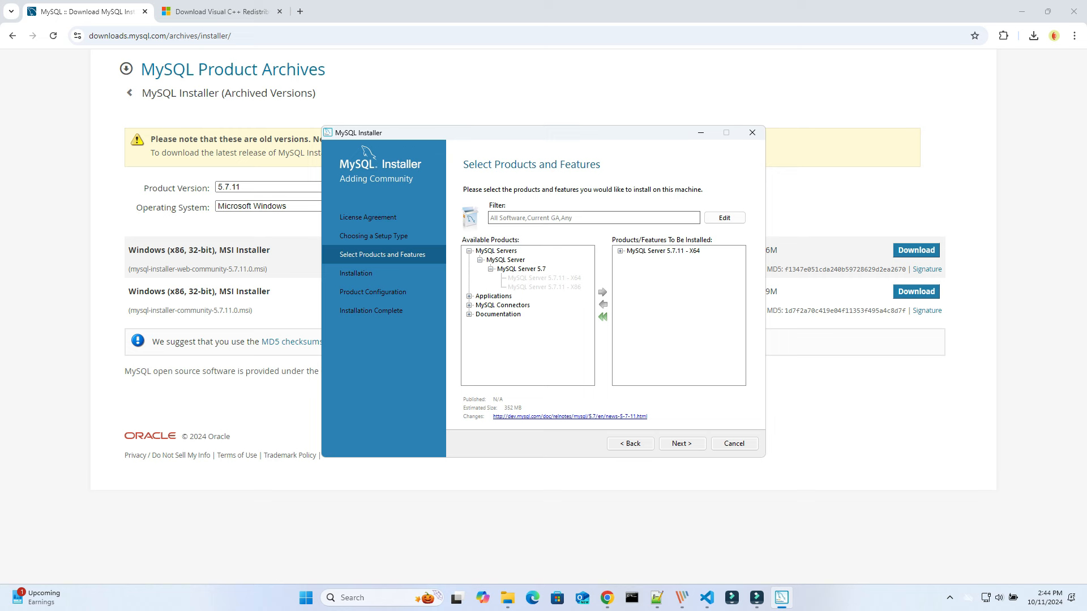
Add MySQL Workbench 6.3.6 - X64 to the products for installation and proceed with the setup.
{"action": "left_click", "coordinate": [469, 296]}
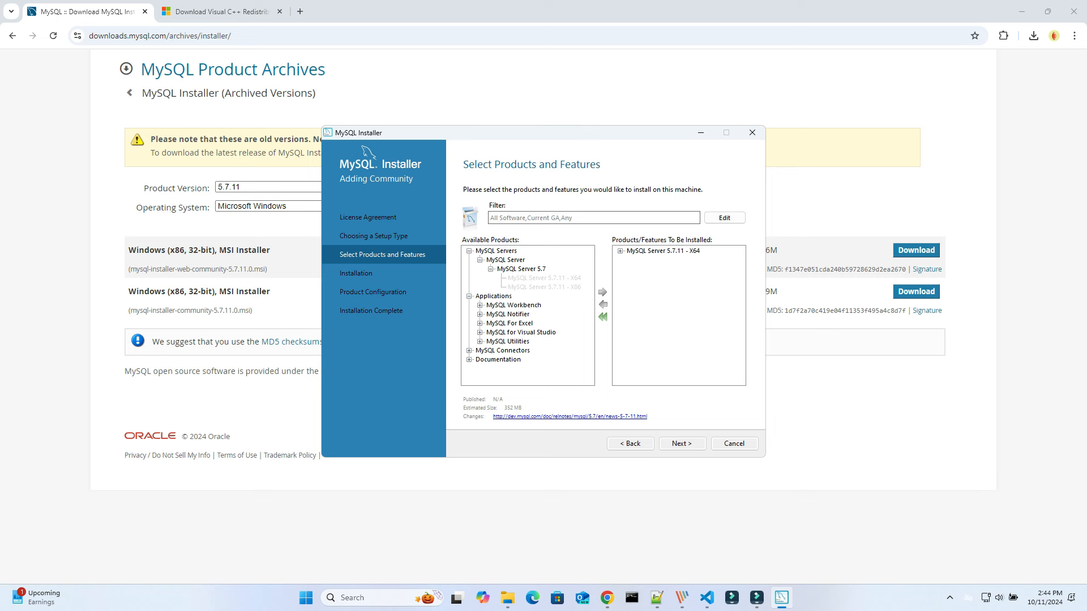
{"action": "left_click", "coordinate": [480, 305]}
{"action": "left_click", "coordinate": [490, 315]}
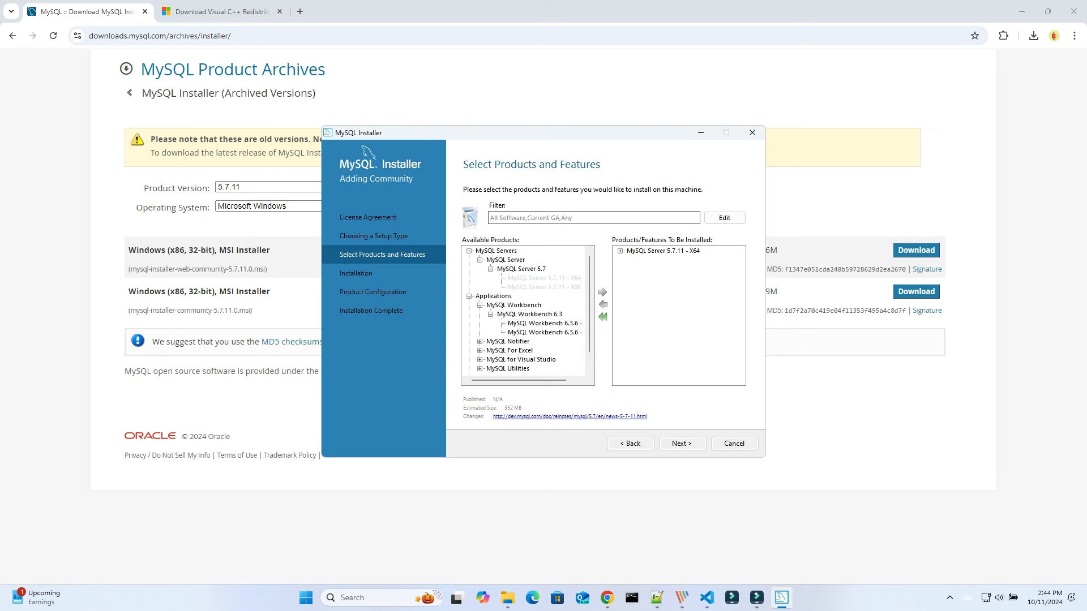
{"action": "left_click", "coordinate": [545, 323]}
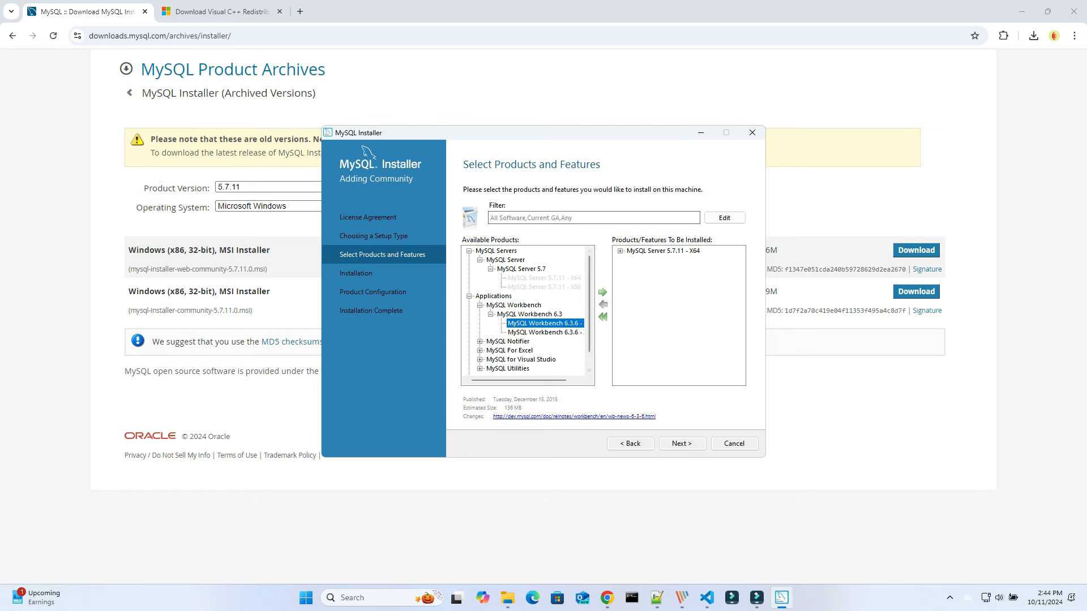
{"action": "left_click", "coordinate": [602, 292]}
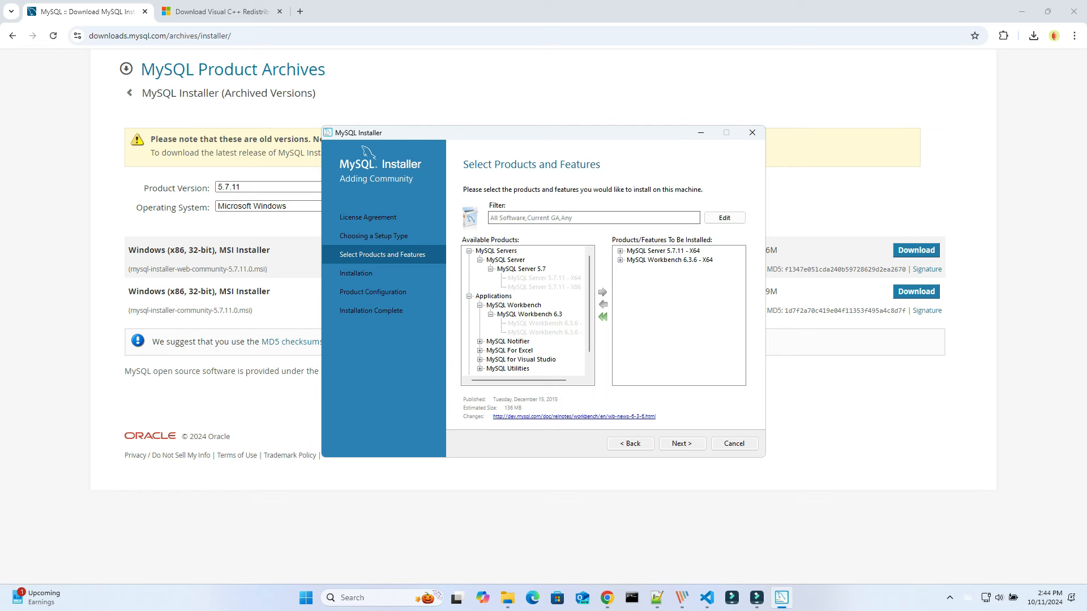
{"action": "left_click", "coordinate": [681, 443]}
{"action": "key", "text": "Return"}
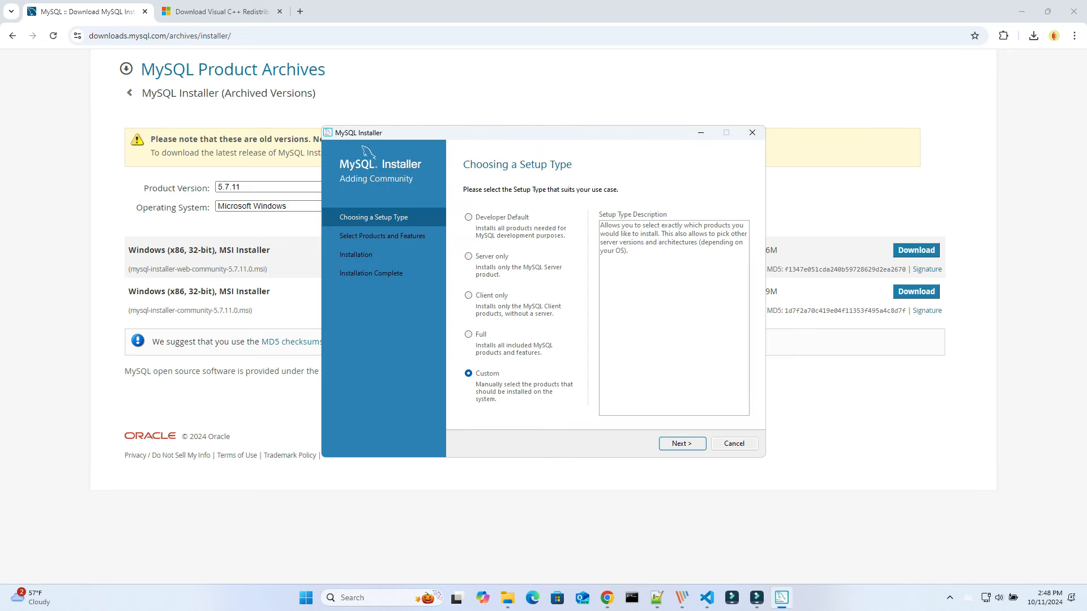
Run the Custom setup to install MySQL Server 5.7.11 - X64 and MySQL Workbench 6.3.6 - X64.
{"action": "key", "text": "Return"}
{"action": "key", "text": "Right"}
{"action": "key", "text": "Right"}
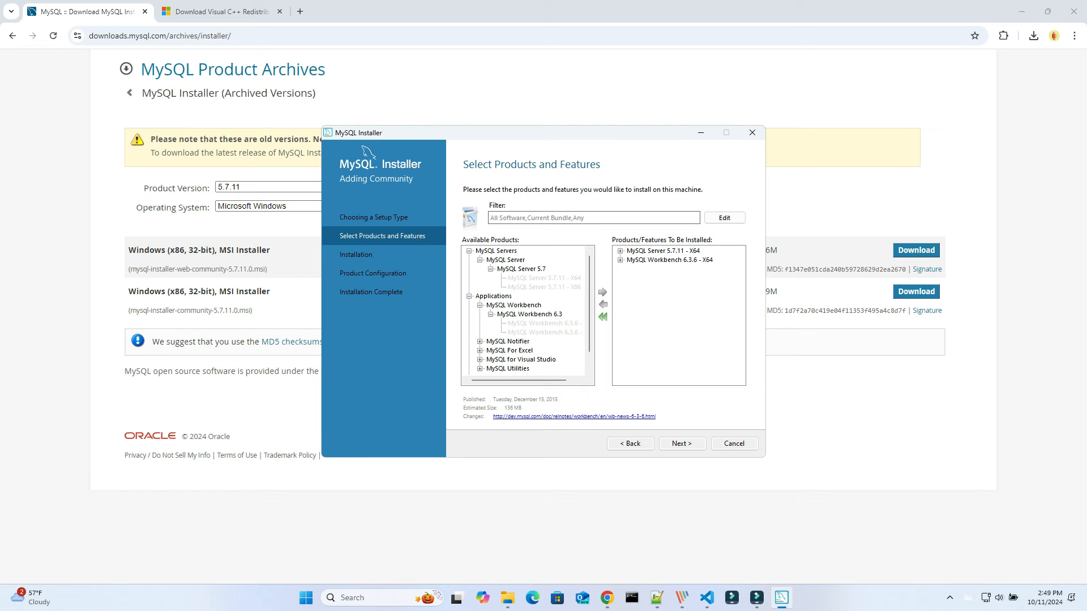
{"action": "key", "text": "Return"}
{"action": "key", "text": "Return"}
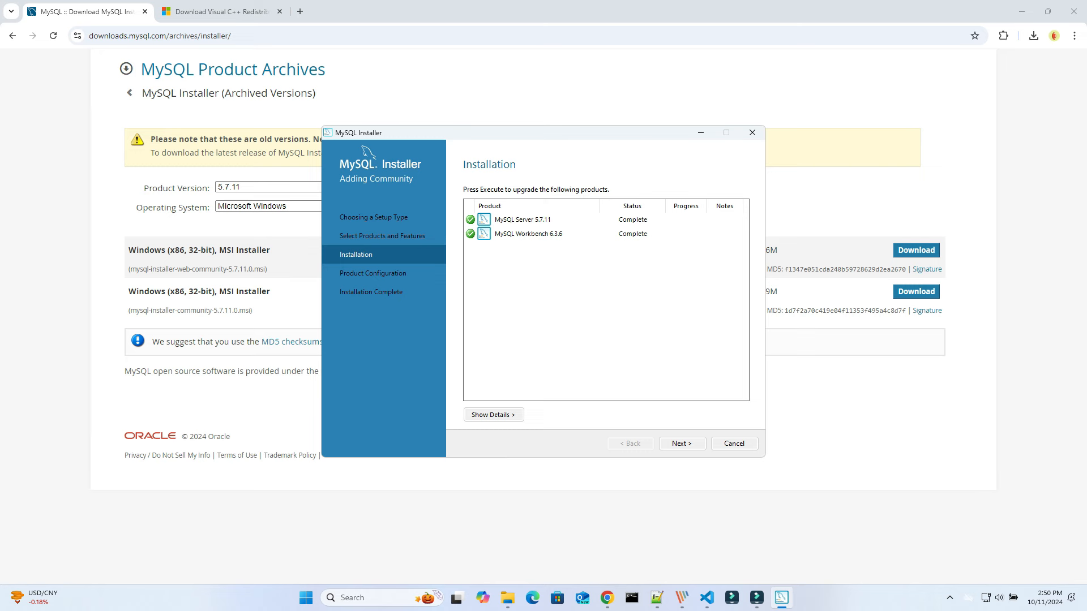
Proceed to the server configuration, set the config type to Development Machine and enable the advanced options.
{"action": "left_click", "coordinate": [682, 444]}
{"action": "left_click", "coordinate": [682, 444]}
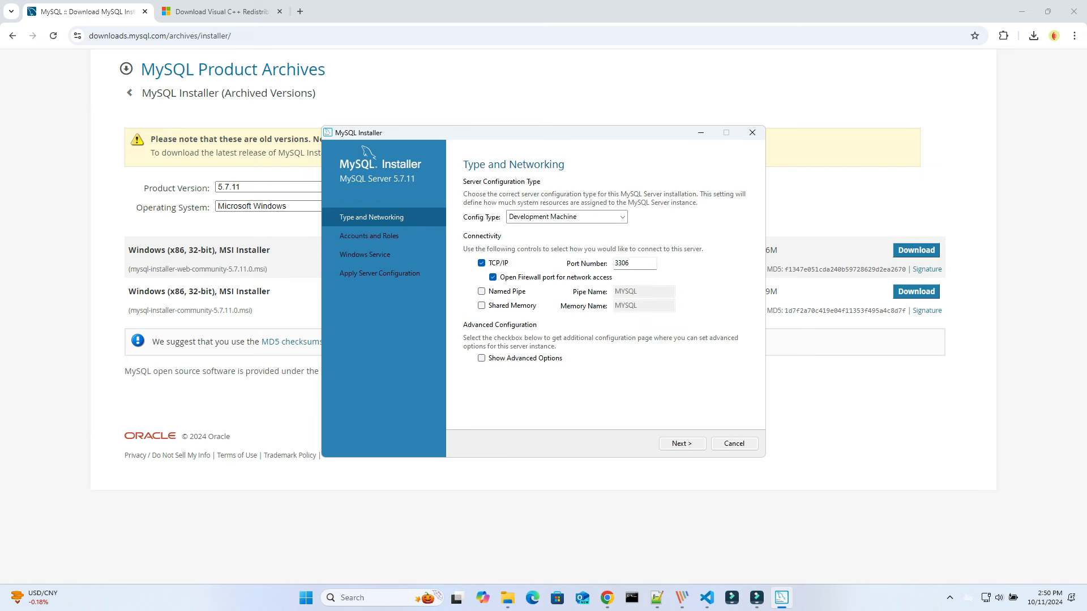
{"action": "left_click", "coordinate": [622, 217]}
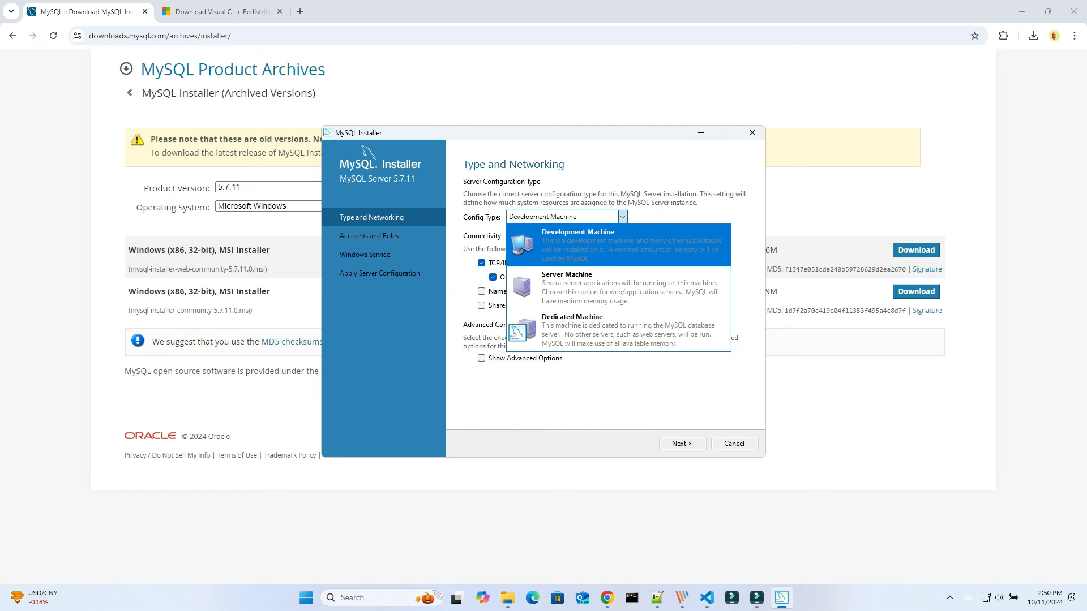
{"action": "left_click", "coordinate": [618, 245]}
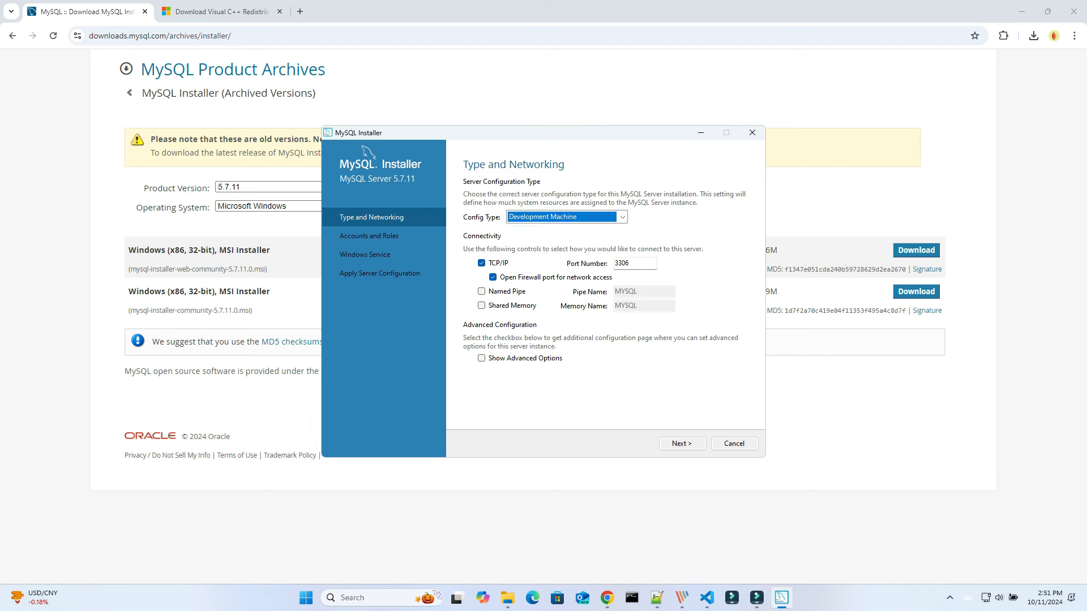
{"action": "key", "text": "Tab"}
{"action": "key", "text": "Tab"}
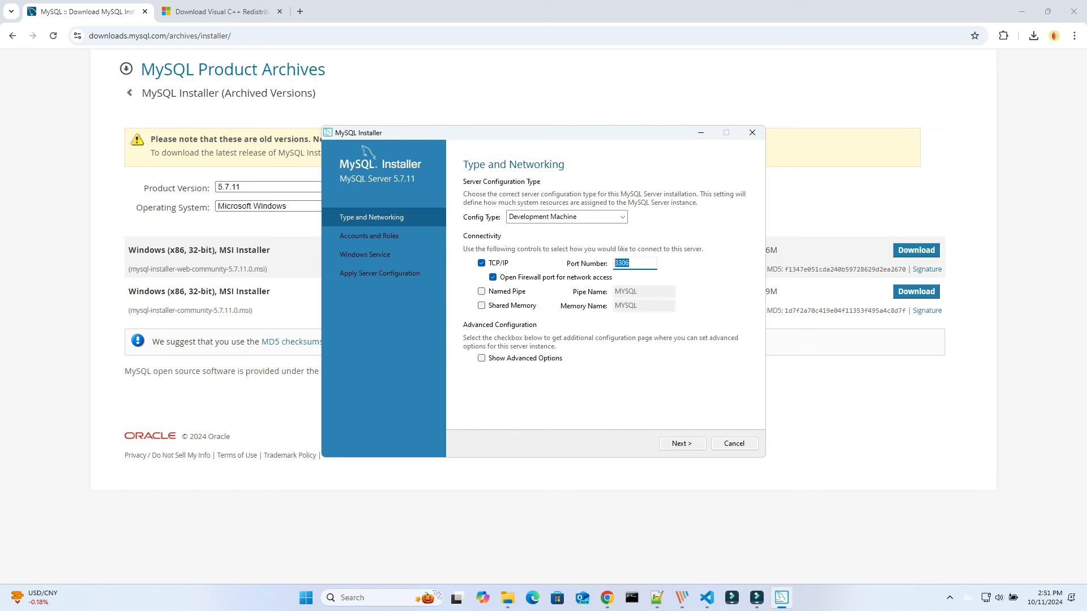
{"action": "left_click", "coordinate": [481, 358]}
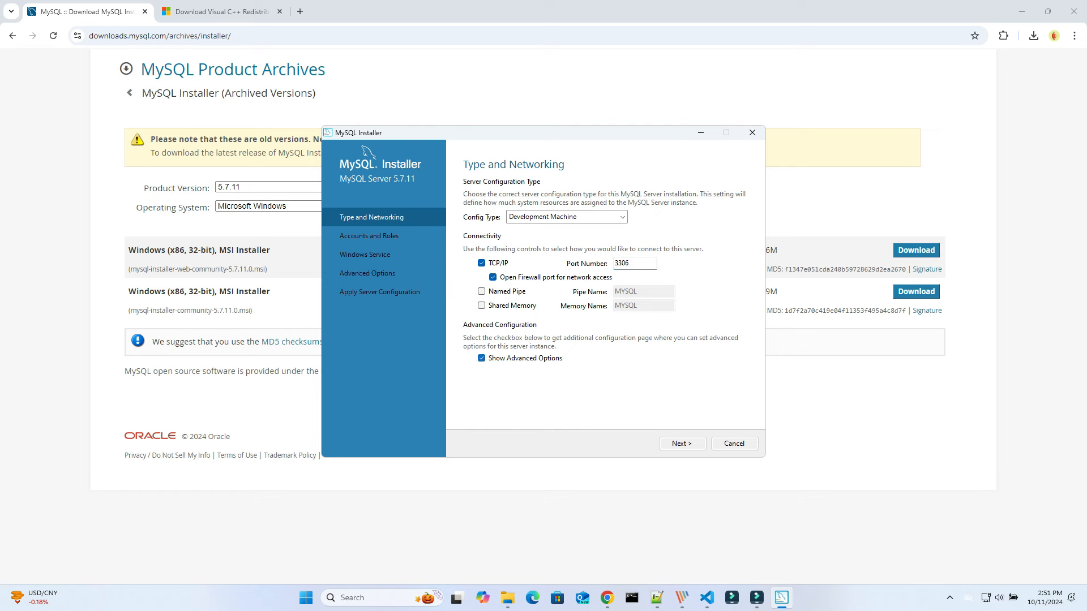
{"action": "left_click", "coordinate": [681, 443]}
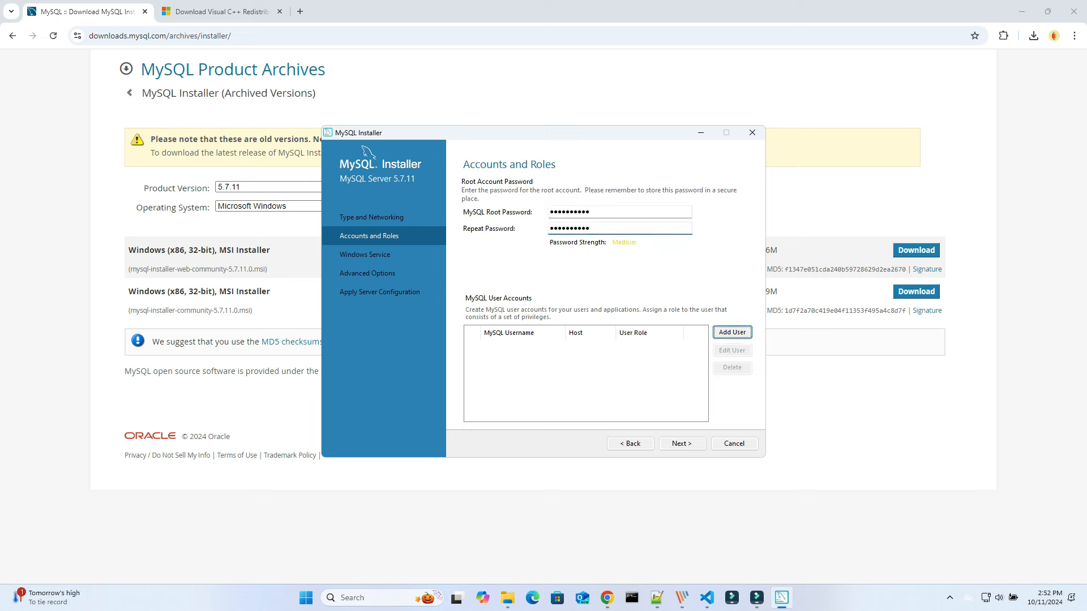
Add a MySQL user sys_admin with the DB Admin role for all hosts, entering and confirming the account password.
{"action": "left_click", "coordinate": [732, 332]}
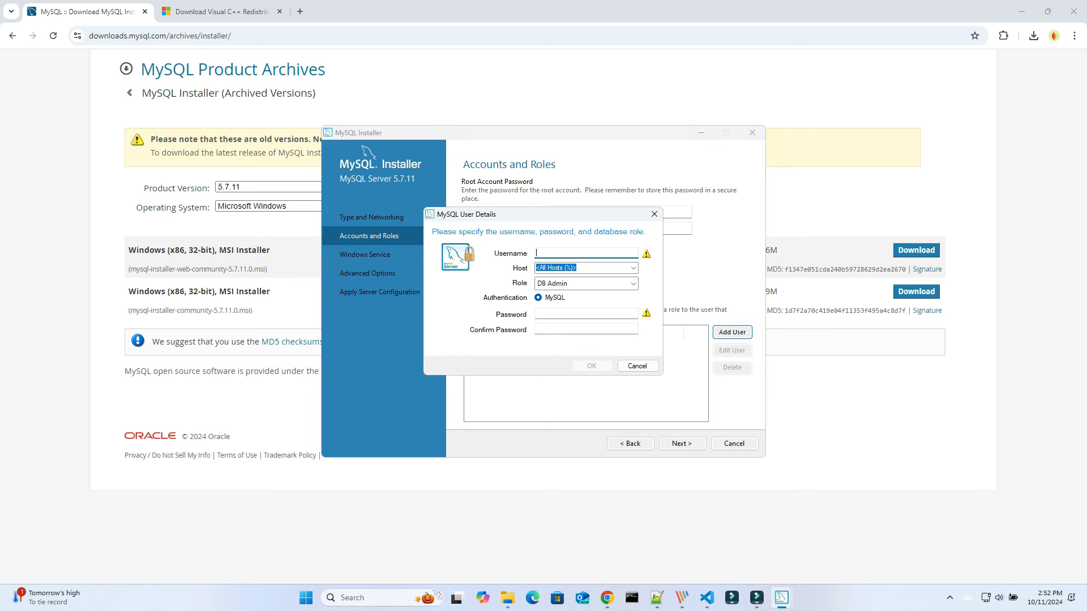
{"action": "type", "text": "sys_admin"}
{"action": "left_click", "coordinate": [586, 313]}
{"action": "type", "text": "*******"}
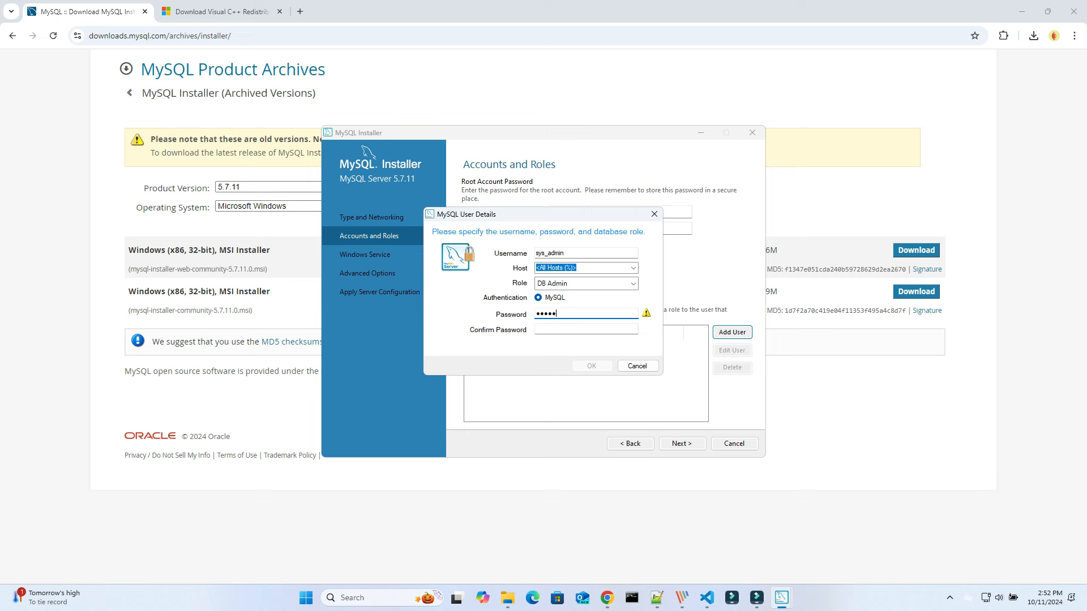
{"action": "type", "text": "***"}
{"action": "key", "text": "Tab"}
{"action": "type", "text": "**********"}
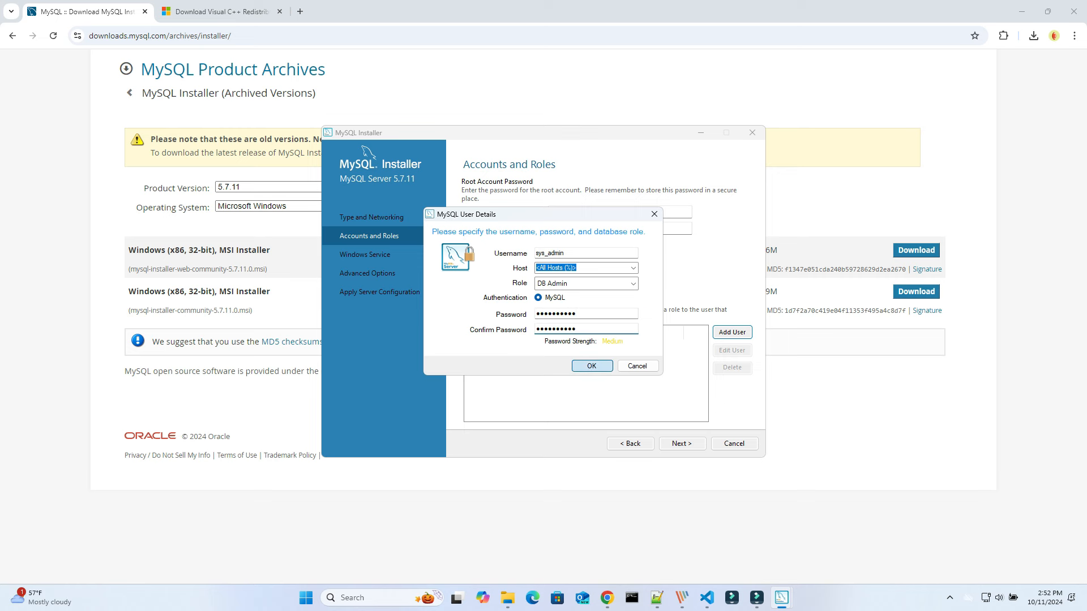
{"action": "left_click", "coordinate": [591, 365]}
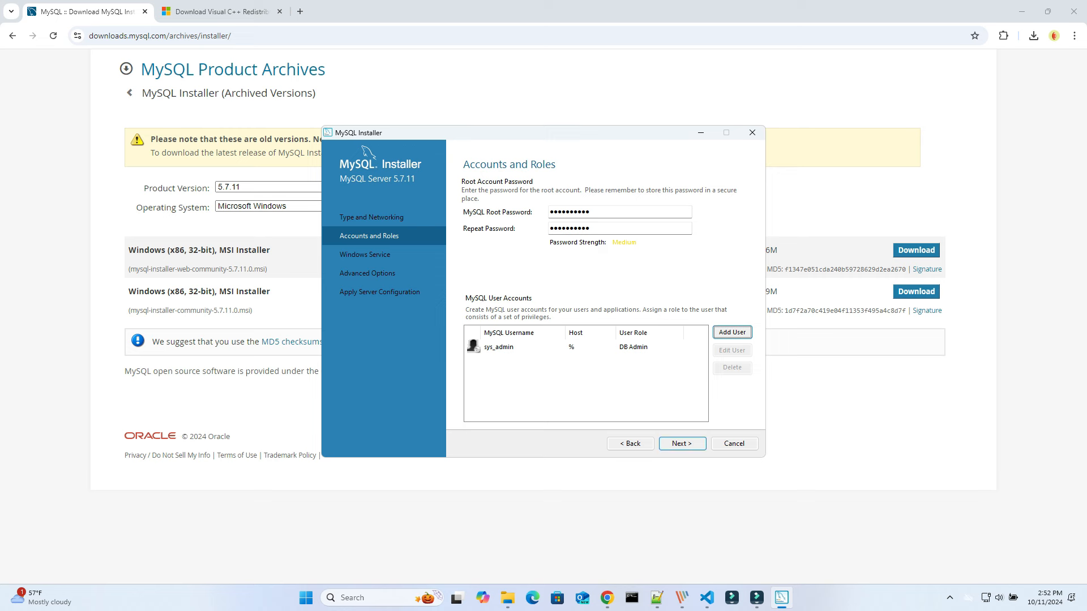
Proceed to the Windows service settings and name the service MySQL5711, keeping the other service options.
{"action": "left_click", "coordinate": [681, 443]}
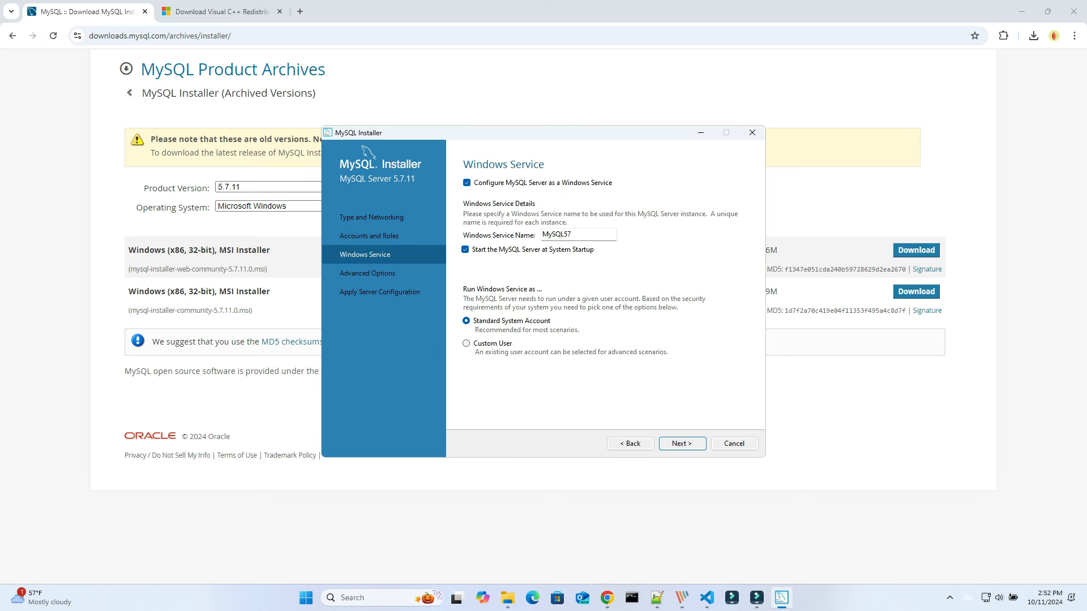
{"action": "left_click", "coordinate": [581, 235]}
{"action": "type", "text": "11"}
{"action": "key", "text": "Return"}
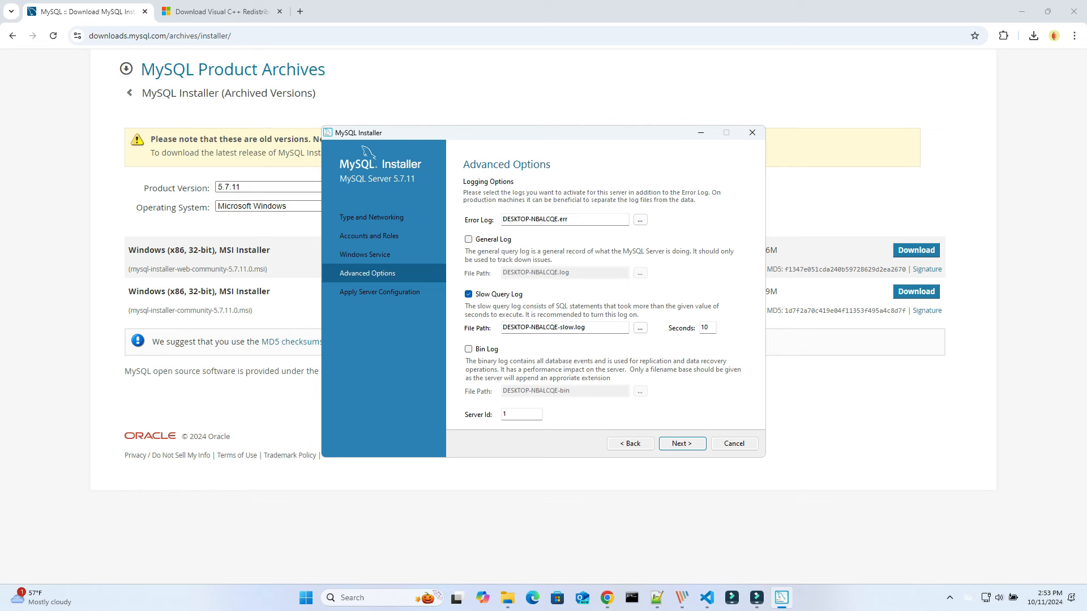
Apply the server configuration with the default logging options and finish the setup, letting MySQL Workbench start.
{"action": "key", "text": "Return"}
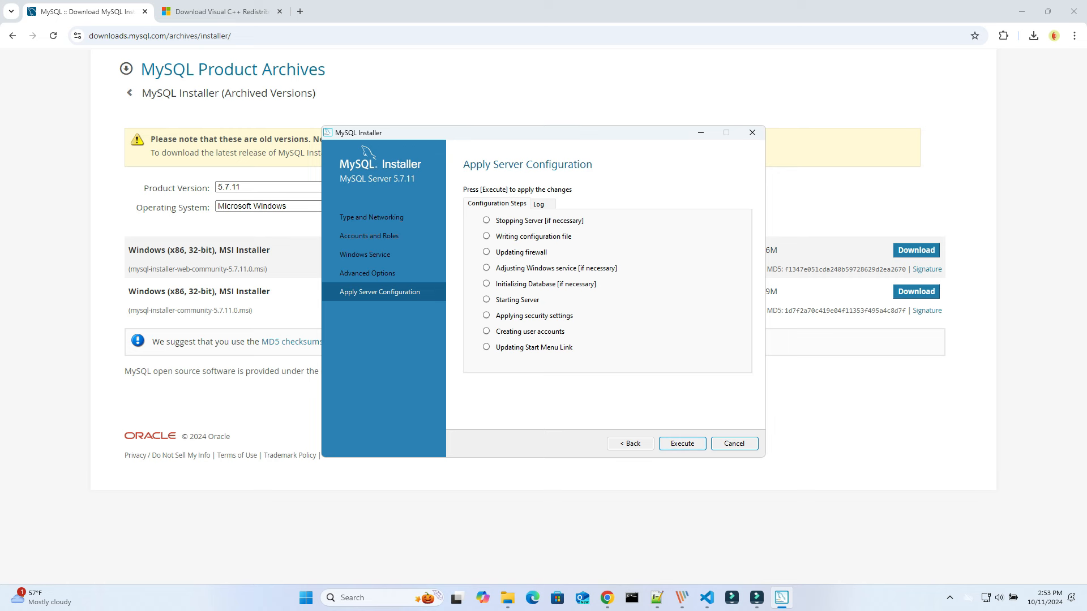
{"action": "left_click", "coordinate": [682, 443]}
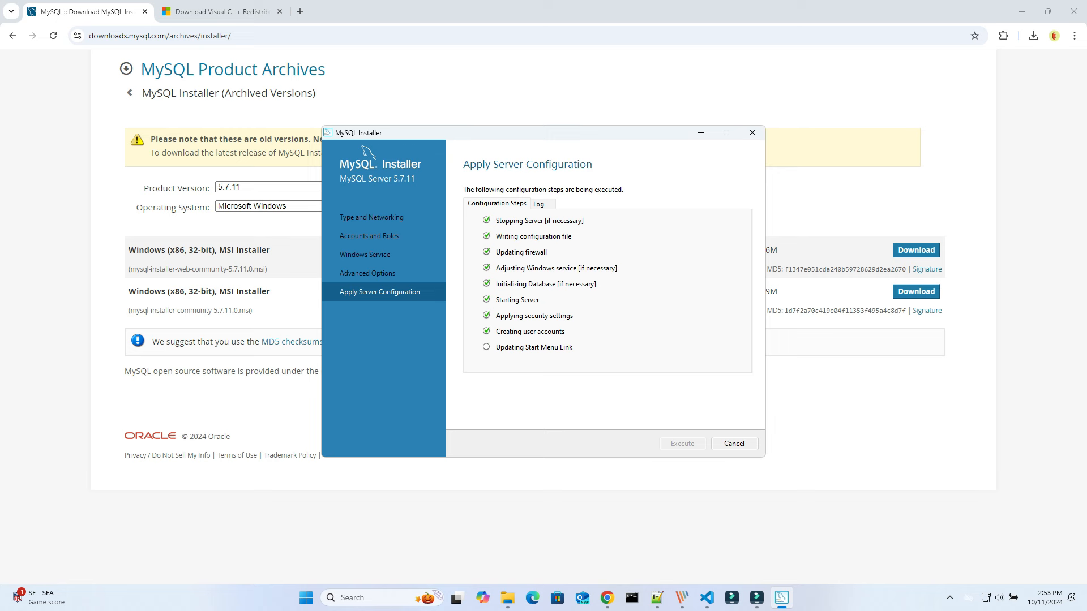
{"action": "left_click", "coordinate": [734, 444]}
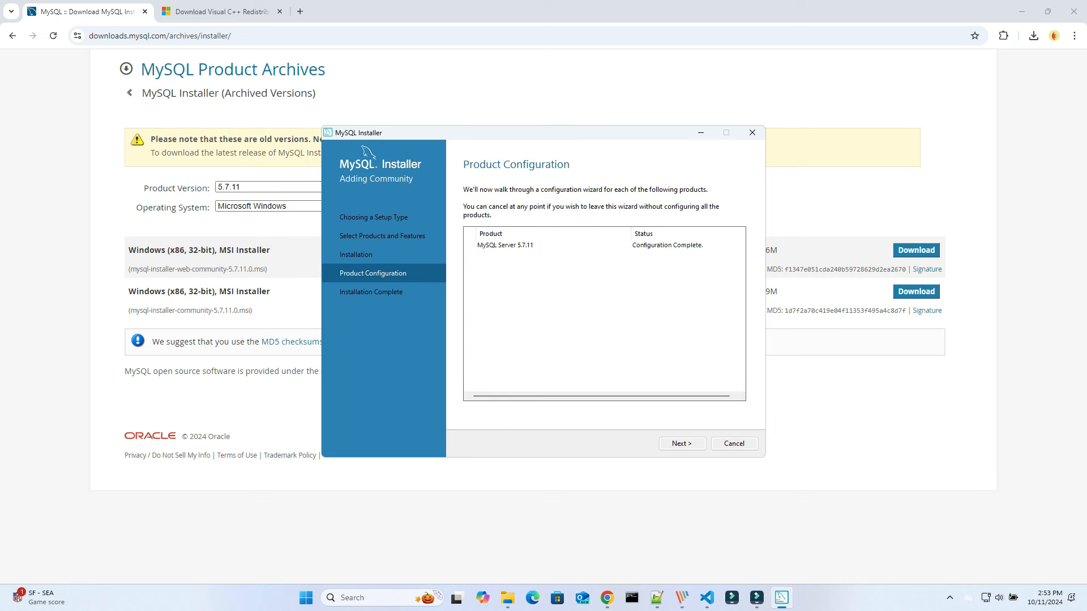
{"action": "key", "text": "Return"}
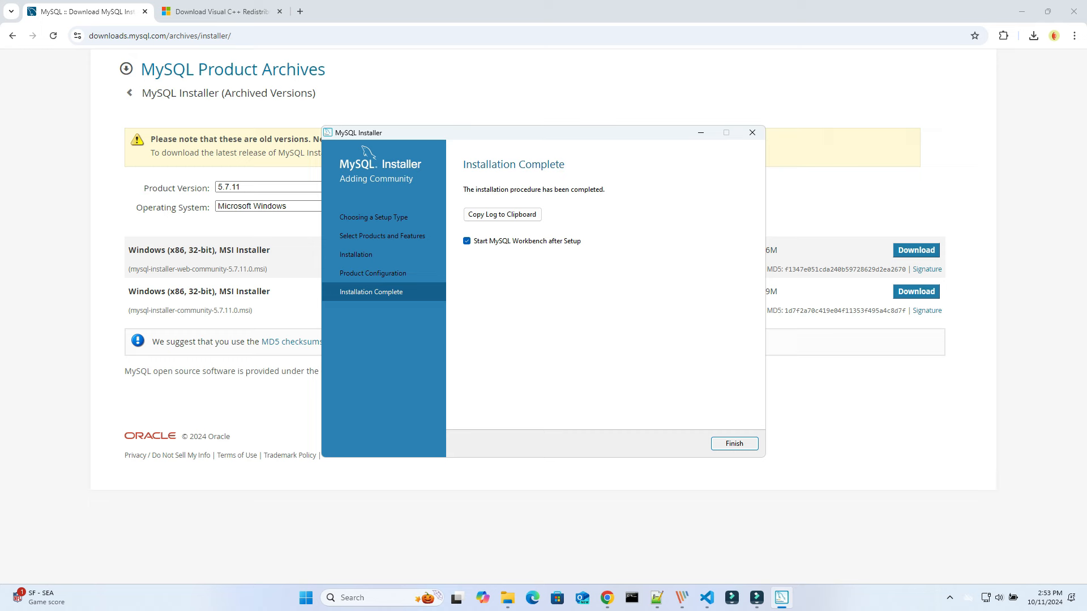
{"action": "left_click", "coordinate": [734, 444]}
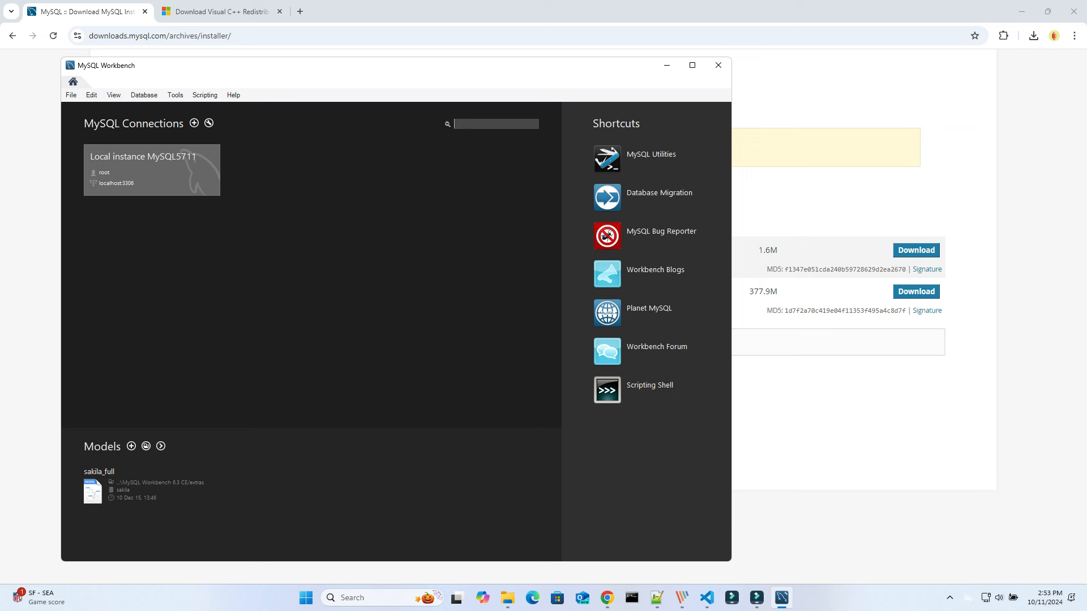
Connect to Local instance MySQL5711 as root, entering the account password.
{"action": "left_click", "coordinate": [151, 170]}
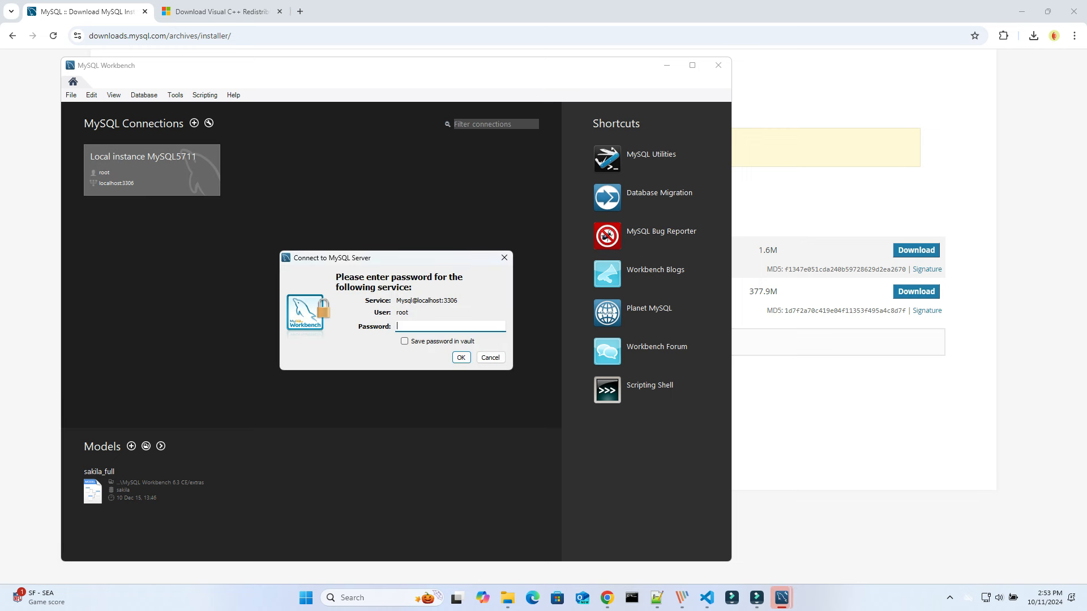
{"action": "key", "text": "ctrl+v"}
{"action": "key", "text": "Return"}
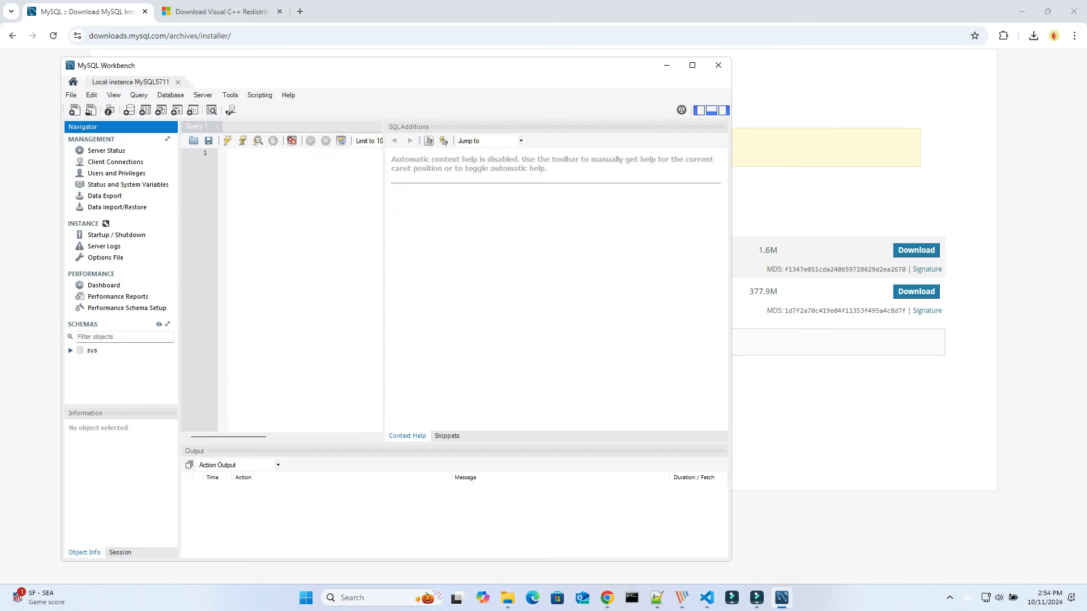
Search Windows for services and open the Services app.
{"action": "key", "text": "super"}
{"action": "type", "text": "services"}
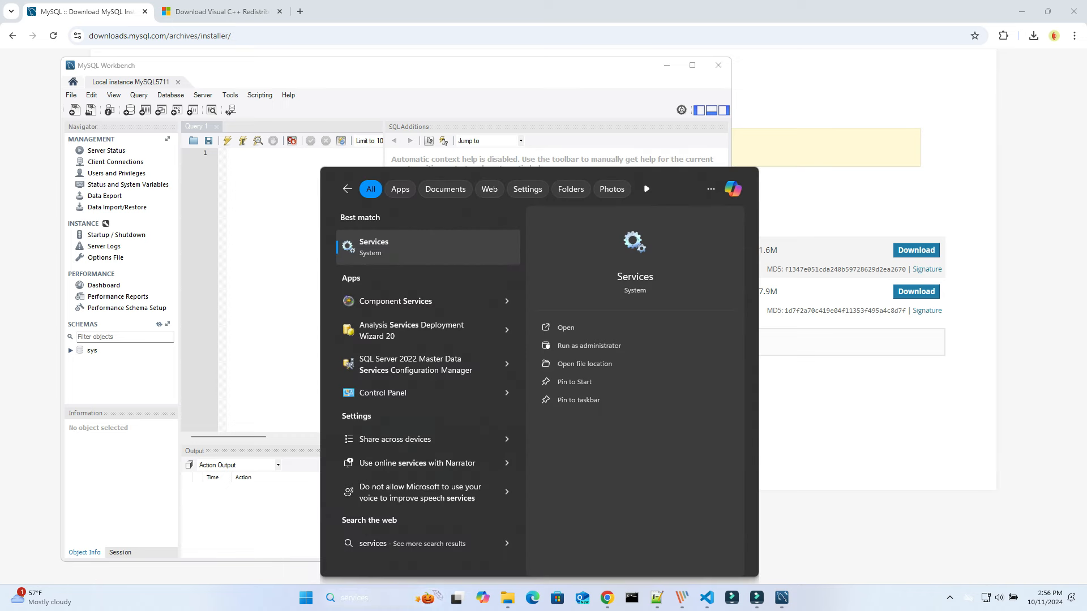
{"action": "key", "text": "Return"}
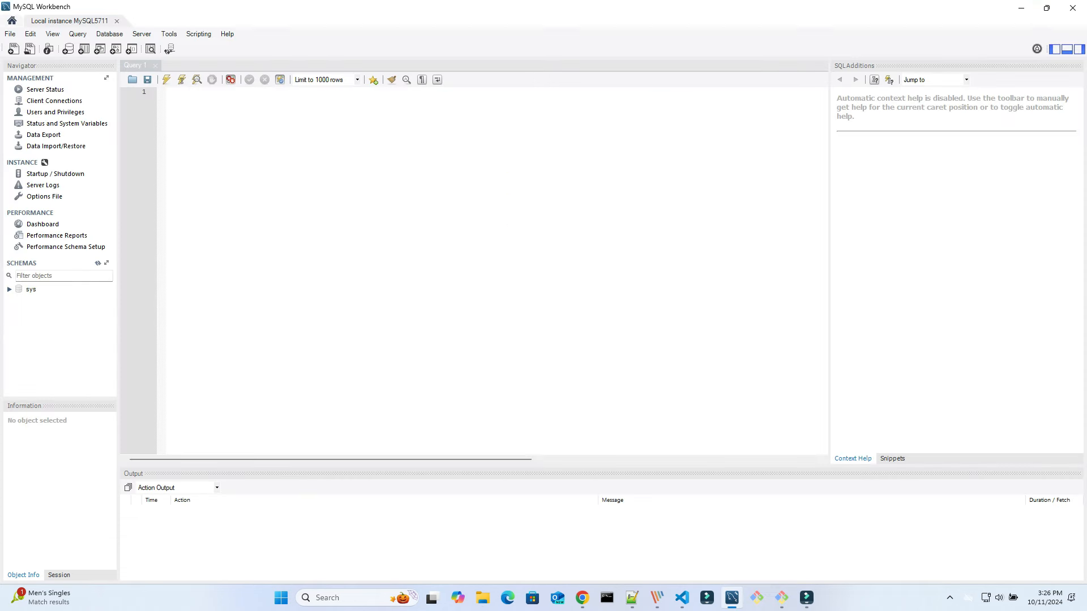
Write the query show databases; in the Query 1 editor and run it.
{"action": "left_click", "coordinate": [166, 91]}
{"action": "type", "text": "show databasers"}
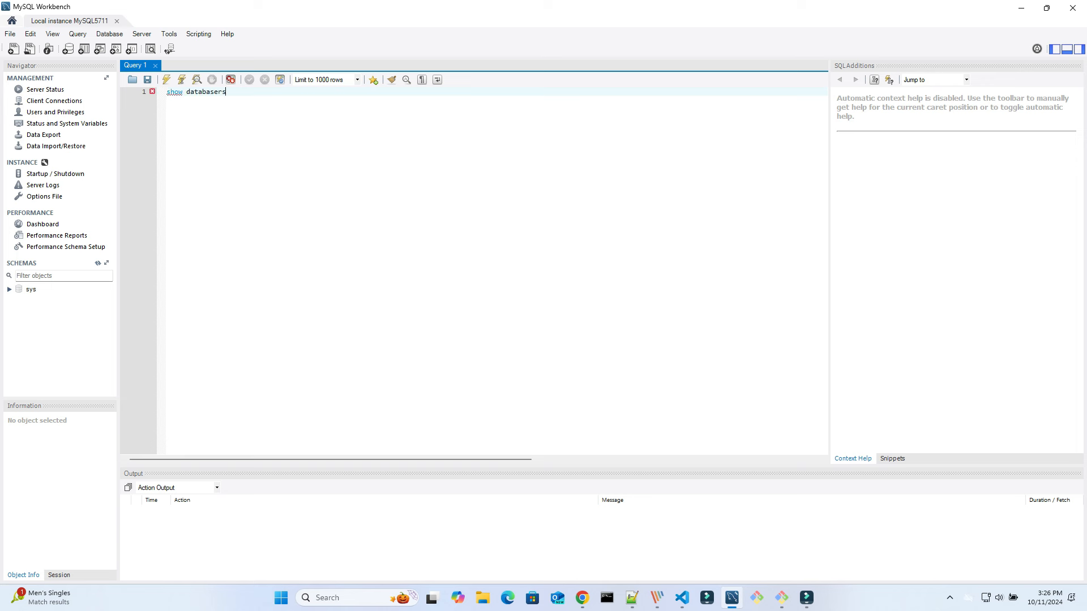
{"action": "key", "text": "BackSpace"}
{"action": "key", "text": "BackSpace"}
{"action": "type", "text": "s;"}
{"action": "key", "text": "ctrl+Return"}
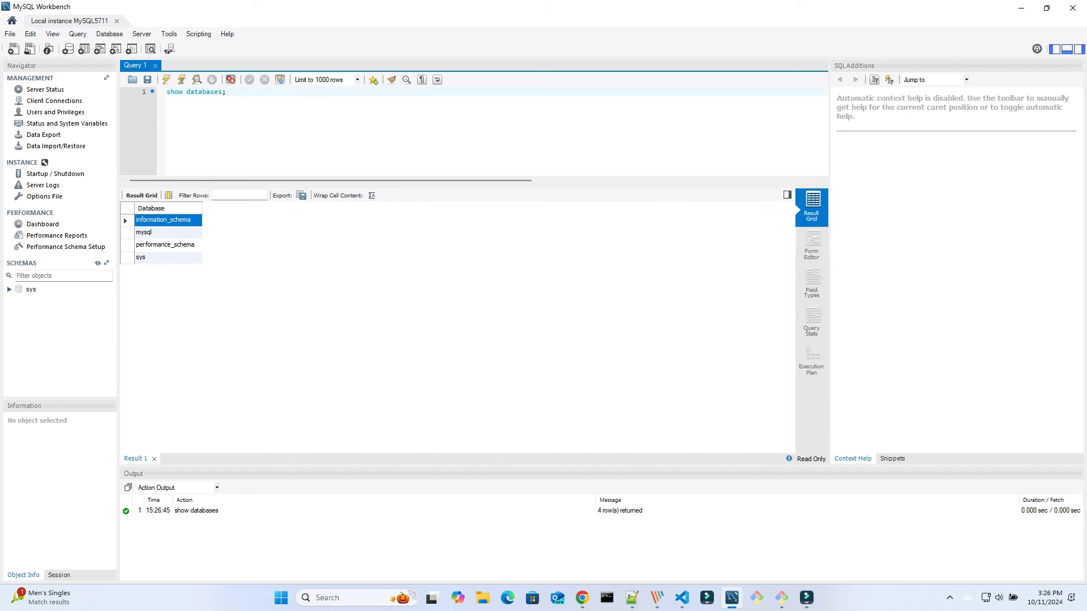
Add and run the statement create database my_db; and rerun show databases; to list the databases again.
{"action": "key", "text": "Return"}
{"action": "key", "text": "Return"}
{"action": "type", "text": "create database "}
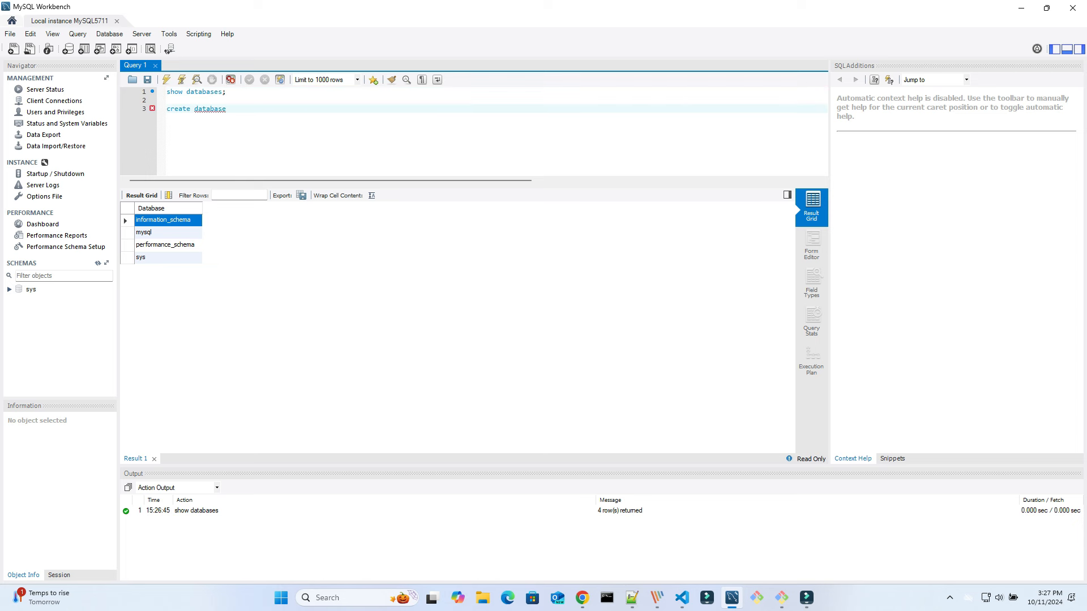
{"action": "type", "text": "my_db;"}
{"action": "key", "text": "ctrl+shift+Left"}
{"action": "key", "text": "ctrl+shift+Left"}
{"action": "key", "text": "ctrl+shift+Left"}
{"action": "key", "text": "ctrl+shift+Left"}
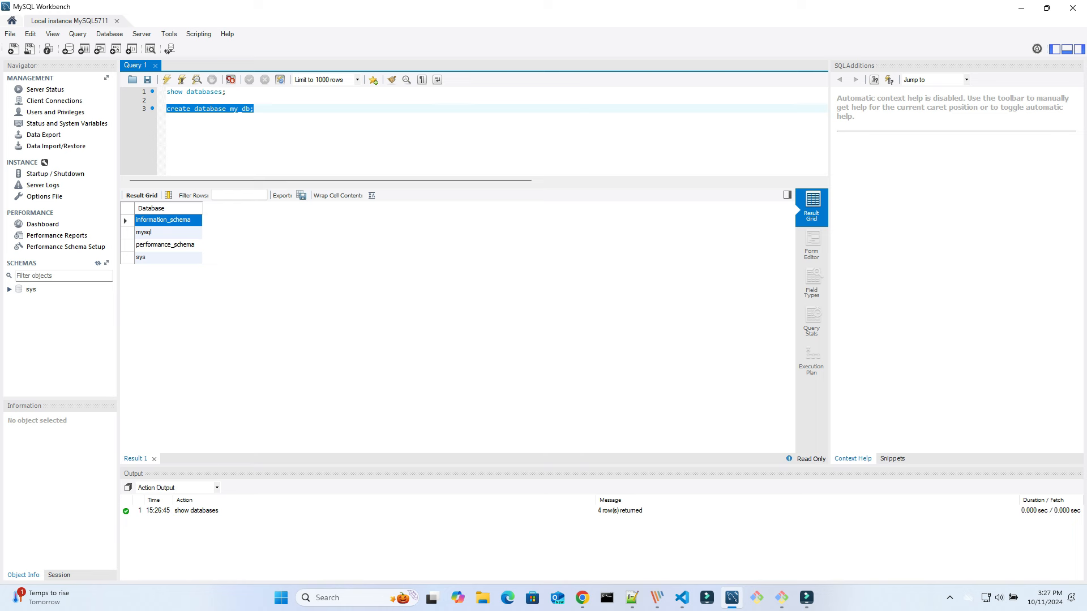
{"action": "left_click", "coordinate": [165, 79]}
{"action": "left_click_drag", "start_coordinate": [227, 92], "coordinate": [166, 92]}
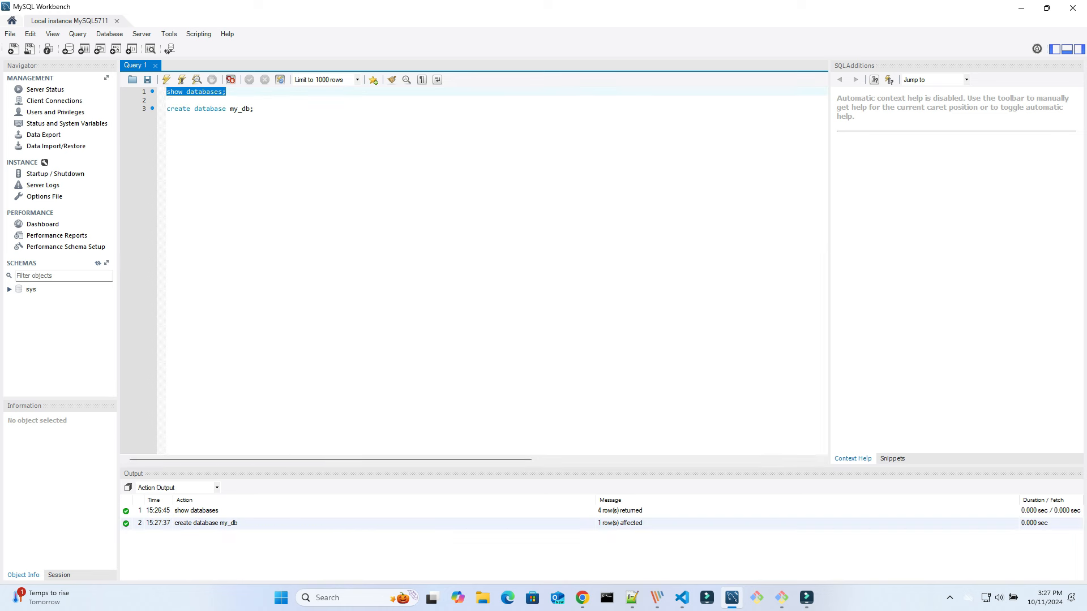
{"action": "left_click", "coordinate": [166, 79]}
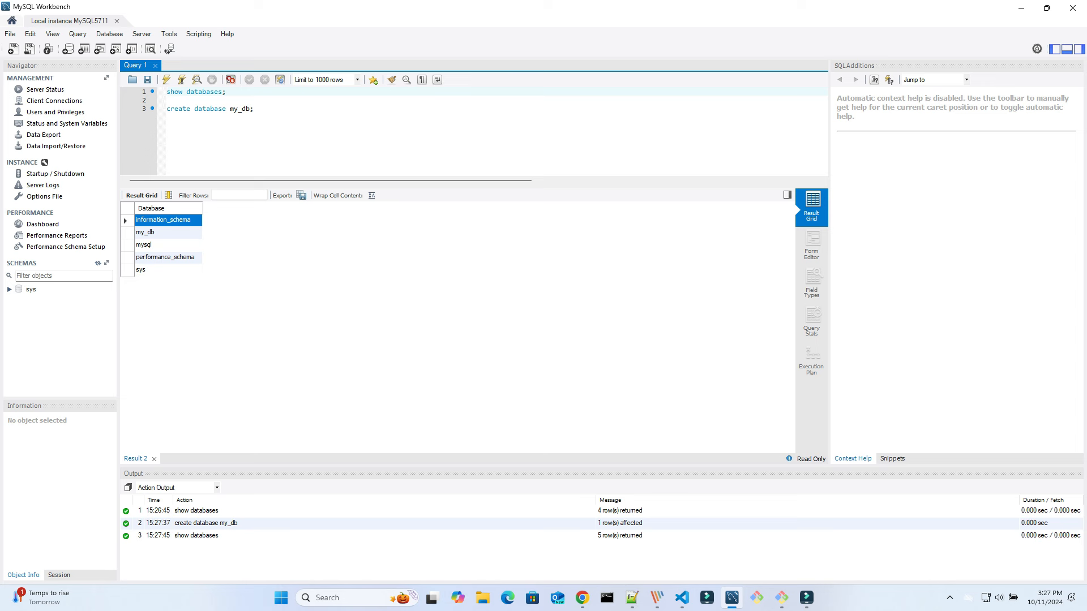
Add use my_db; and a create table statement for temp_table with userID int and username varchar(255), and select the new statements.
{"action": "left_click", "coordinate": [254, 109]}
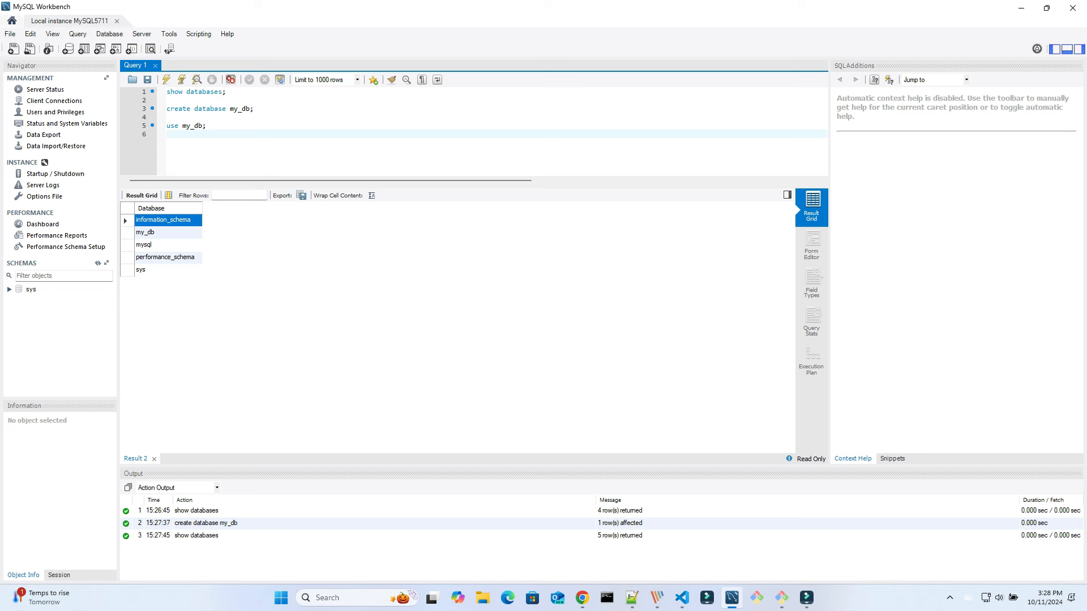
{"action": "type", "text": "create table temp_table( userID int, username varchar(255) );"}
{"action": "key", "text": "shift+Up"}
{"action": "key", "text": "shift+Up"}
{"action": "key", "text": "shift+Up"}
{"action": "key", "text": "shift+Up"}
{"action": "key", "text": "shift+Home"}
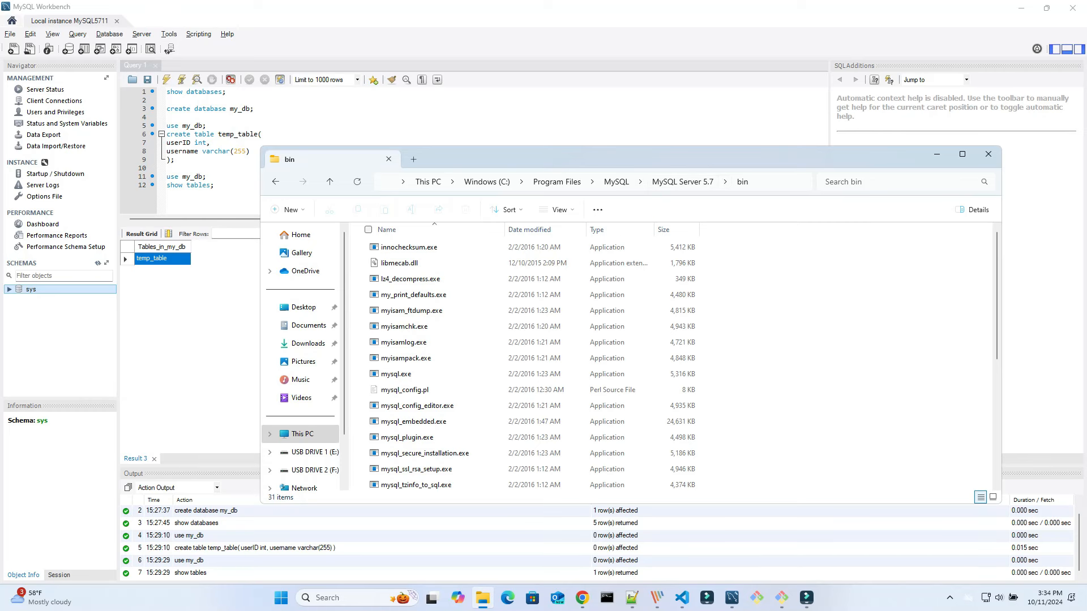
Copy the path of the MySQL Server 5.7 bin folder and open the user's Path environment variable for editing.
{"action": "left_click", "coordinate": [775, 181]}
{"action": "key", "text": "ctrl+c"}
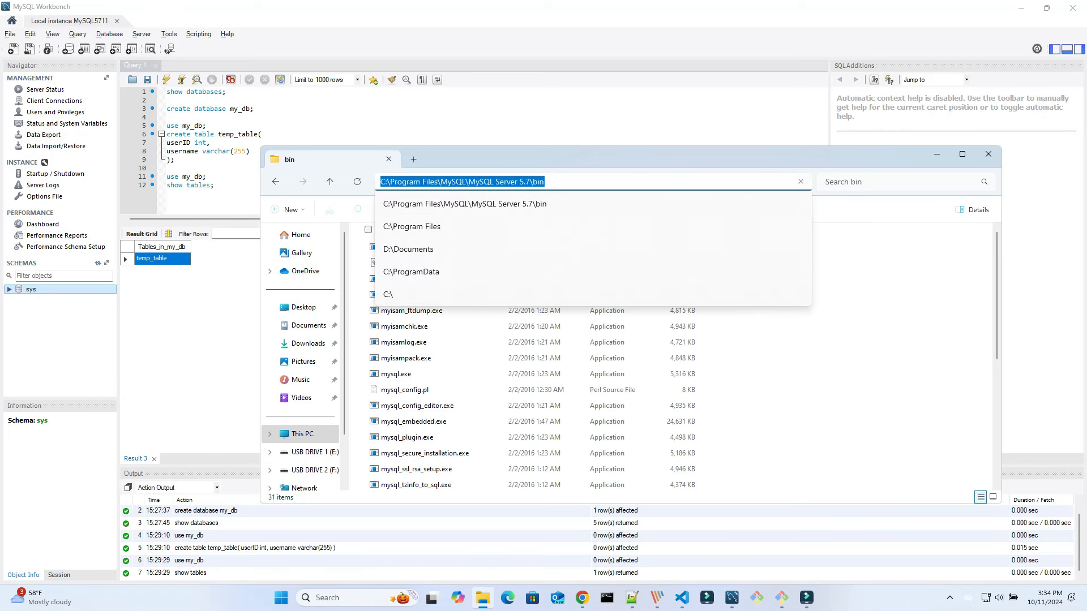
{"action": "left_click", "coordinate": [327, 598]}
{"action": "type", "text": "env"}
{"action": "left_click", "coordinate": [396, 253]}
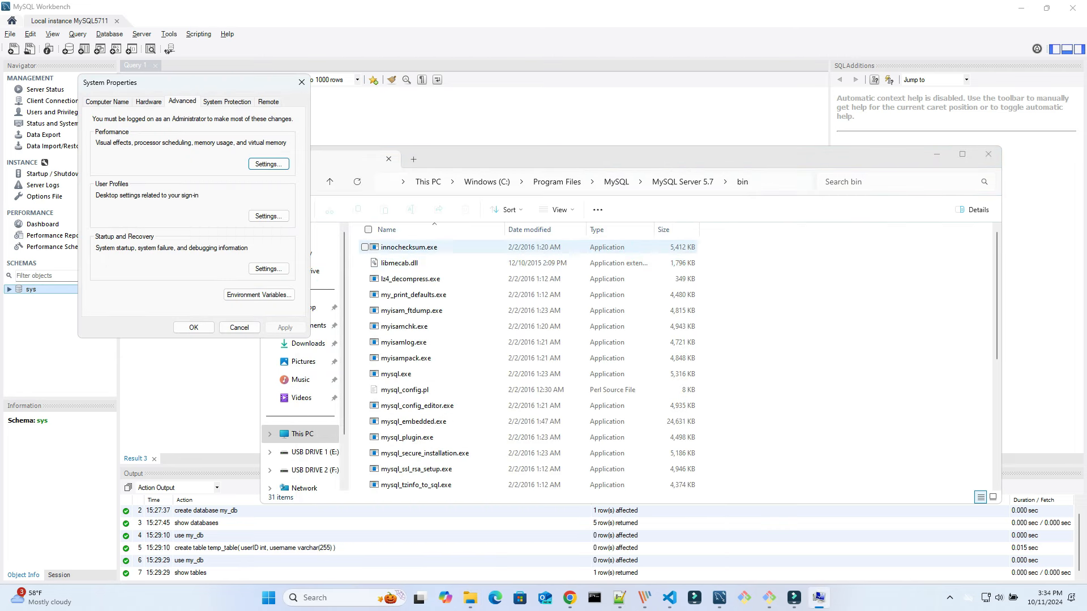
{"action": "left_click", "coordinate": [258, 294]}
{"action": "double_click", "coordinate": [391, 199]}
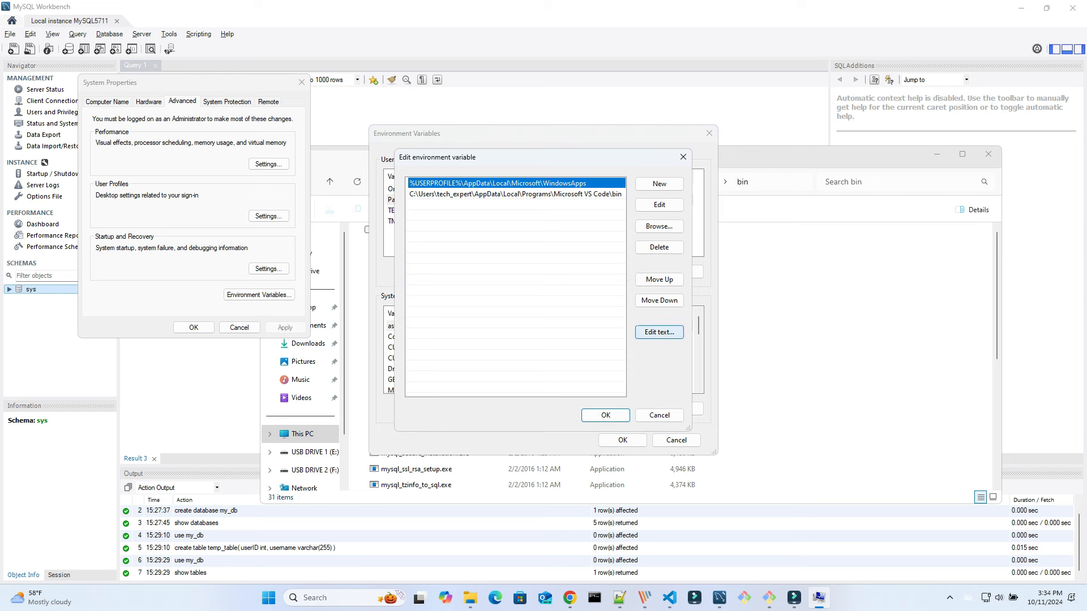
Add C:\Program Files\MySQL\MySQL Server 5.7\bin as a new Path entry and confirm the environment variable changes.
{"action": "left_click", "coordinate": [659, 183]}
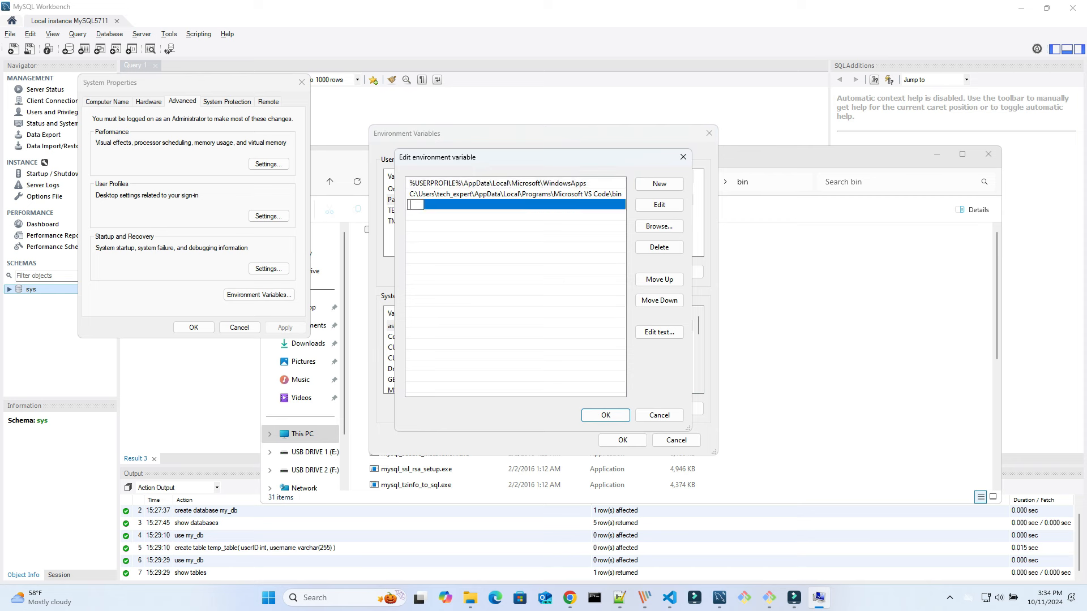
{"action": "key", "text": "ctrl+v"}
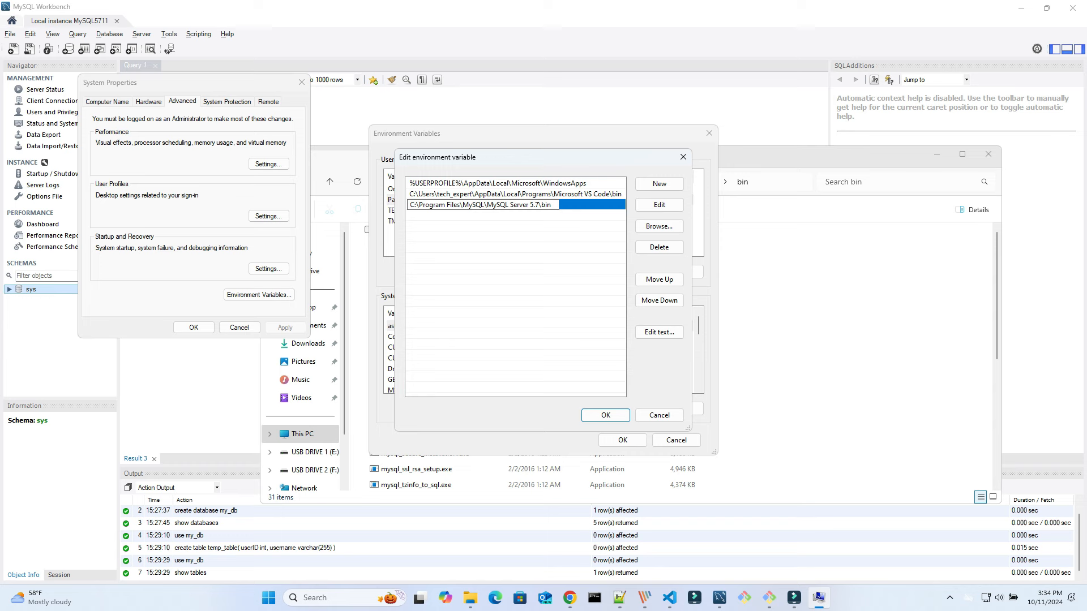
{"action": "left_click", "coordinate": [606, 415]}
{"action": "left_click", "coordinate": [622, 440]}
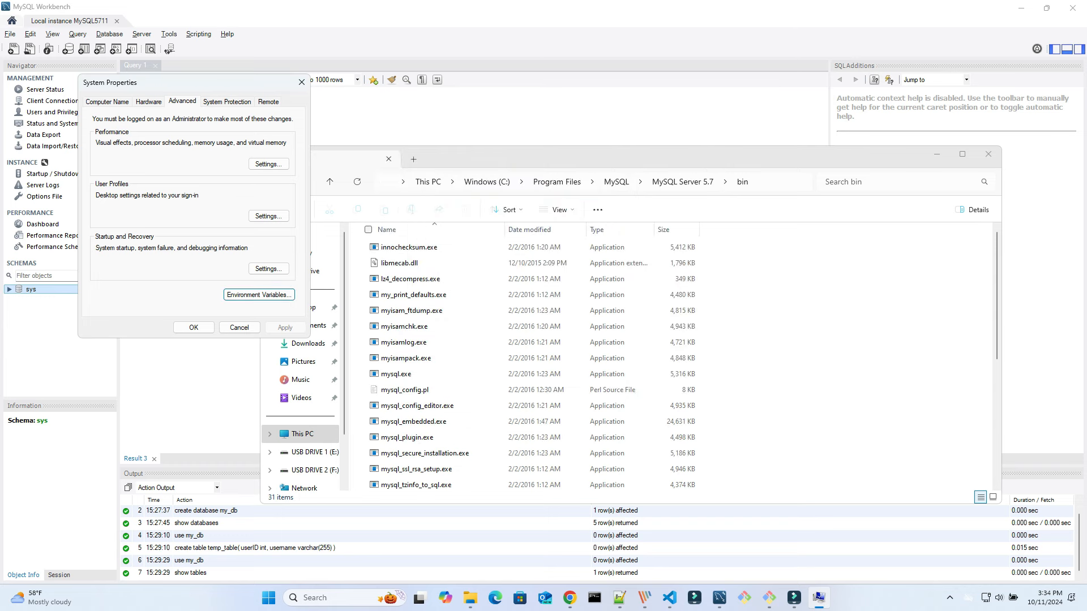
{"action": "left_click", "coordinate": [194, 328]}
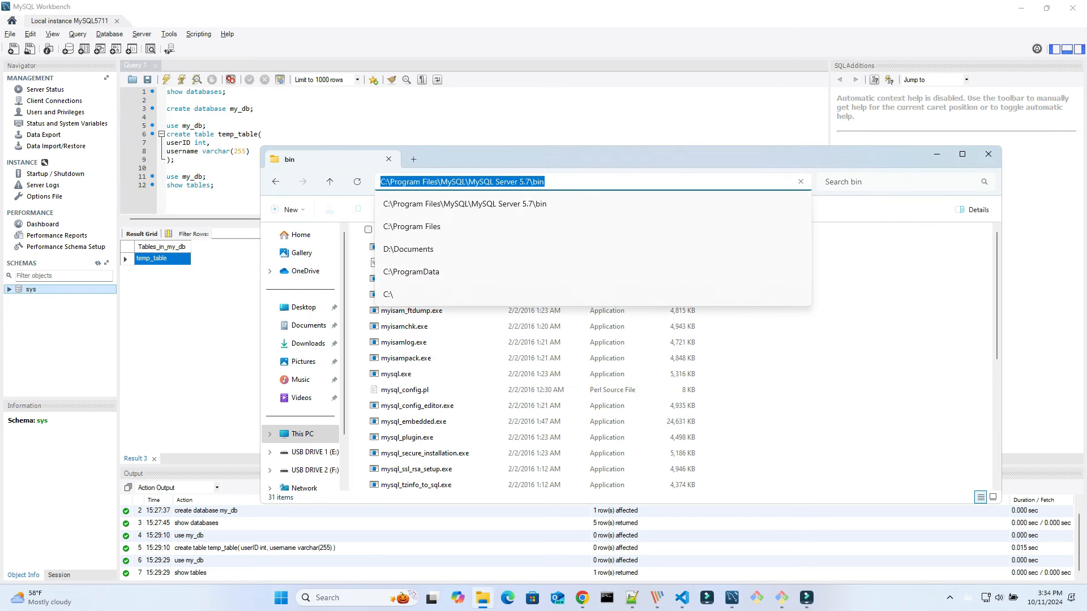
Switch to Command Prompt and check the MySQL client version with mysql -V.
{"action": "left_click", "coordinate": [607, 597]}
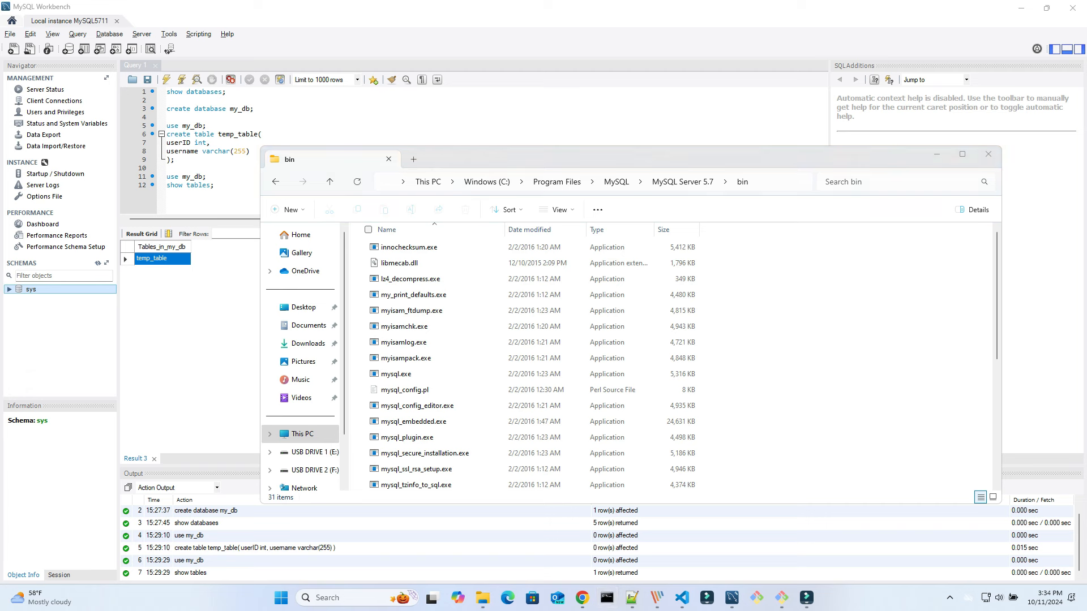
{"action": "type", "text": "mysql -V"}
{"action": "key", "text": "Return"}
Log in to MySQL with mysql -u root -h localhost -p, entering the root account password.
{"action": "type", "text": "mysql -u root -h localhost -p"}
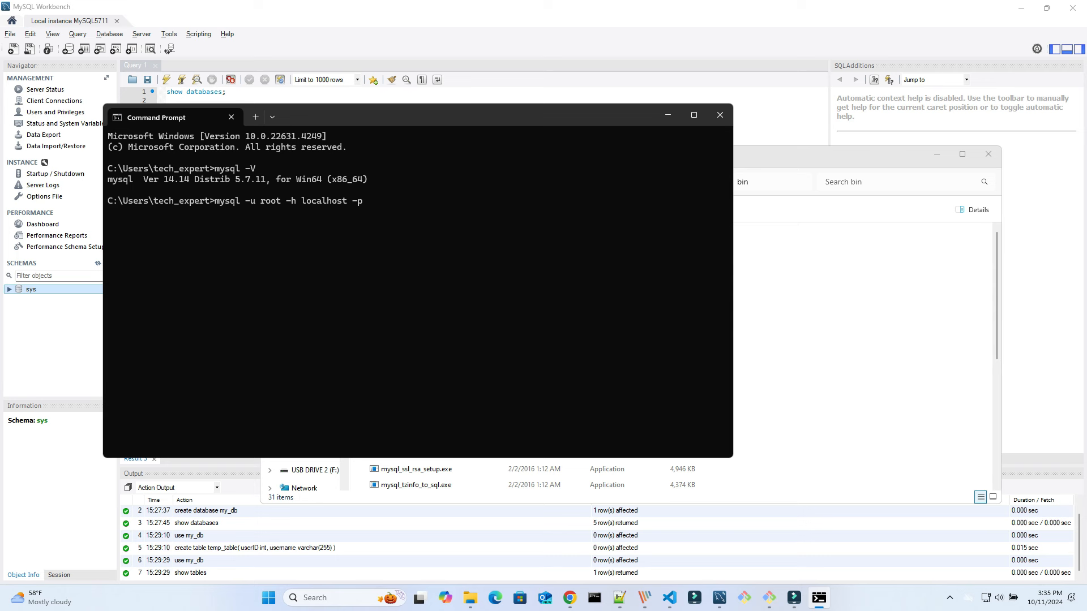
{"action": "key", "text": "Return"}
{"action": "type", "text": "**********"}
{"action": "key", "text": "Return"}
List the databases, switch to my_db and show its tables in the MySQL client, and quit the session.
{"action": "type", "text": "show databases;"}
{"action": "key", "text": "Return"}
{"action": "type", "text": "use my_db;"}
{"action": "key", "text": "Return"}
{"action": "type", "text": "show tables;"}
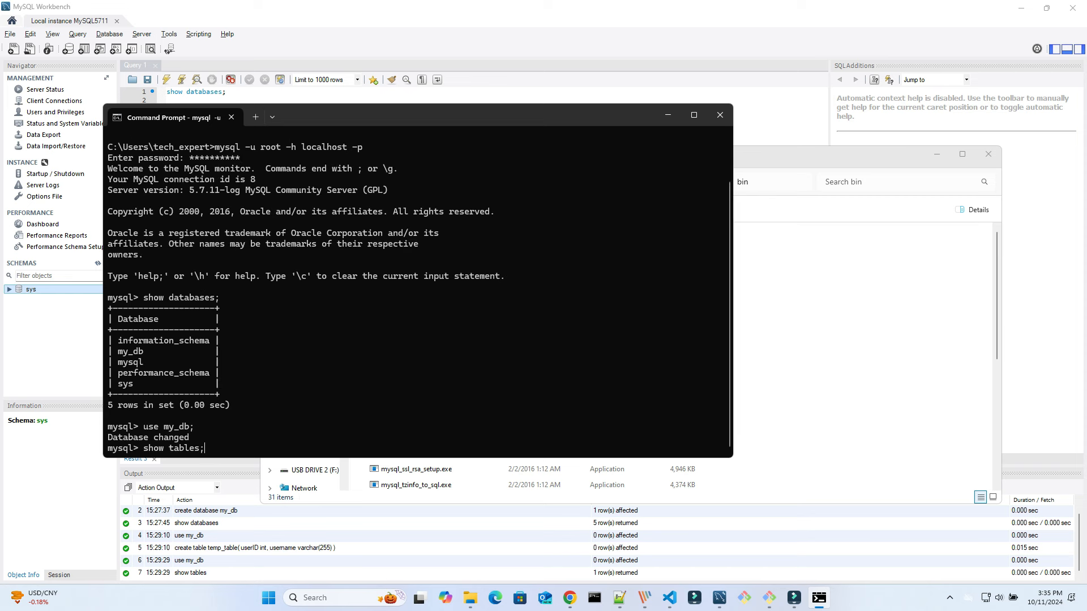
{"action": "key", "text": "Return"}
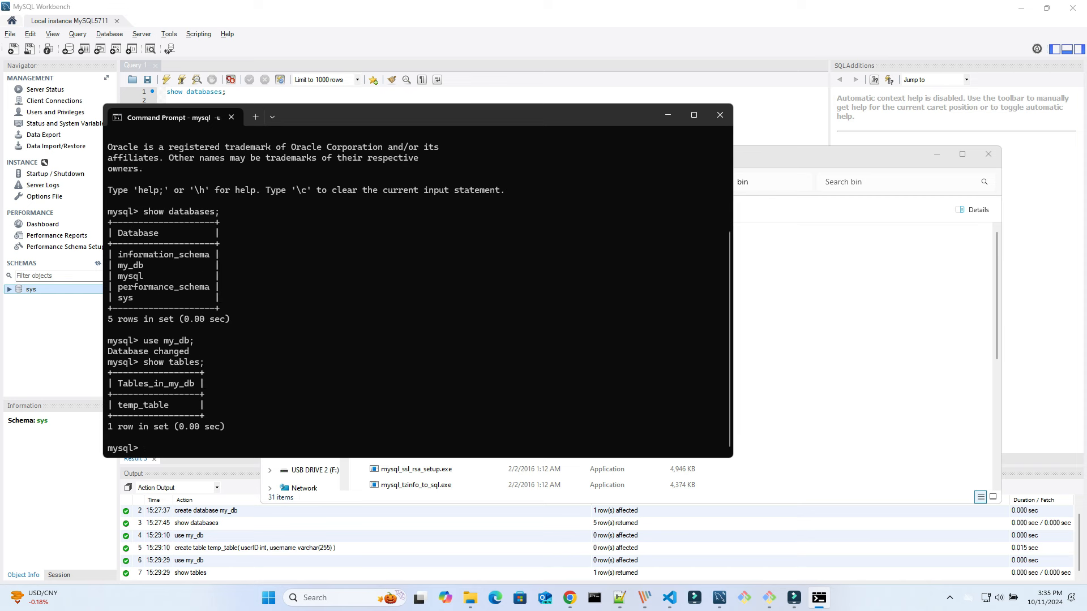
{"action": "type", "text": "quit"}
{"action": "key", "text": "Return"}
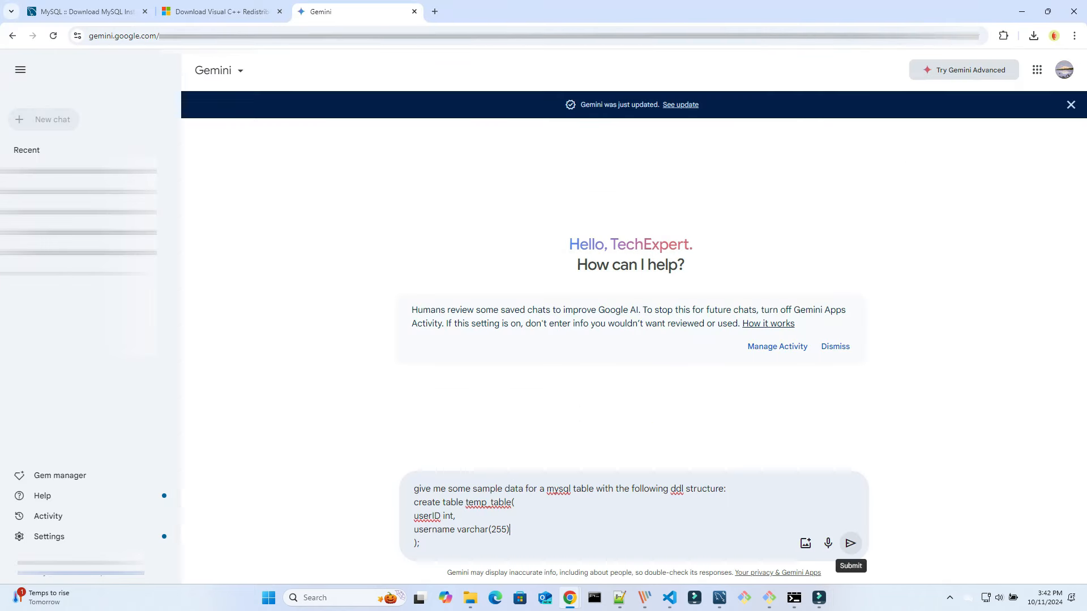
Submit the Gemini prompt requesting sample data for temp_table and select the generated INSERT INTO temp_table statement.
{"action": "left_click", "coordinate": [850, 543]}
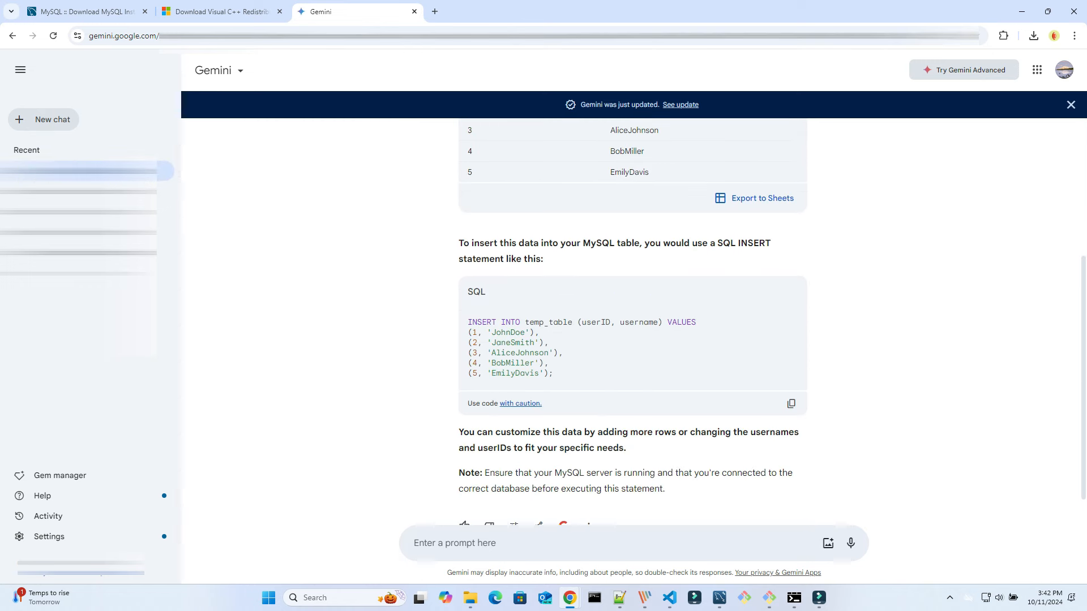
{"action": "left_click_drag", "start_coordinate": [553, 374], "coordinate": [468, 321]}
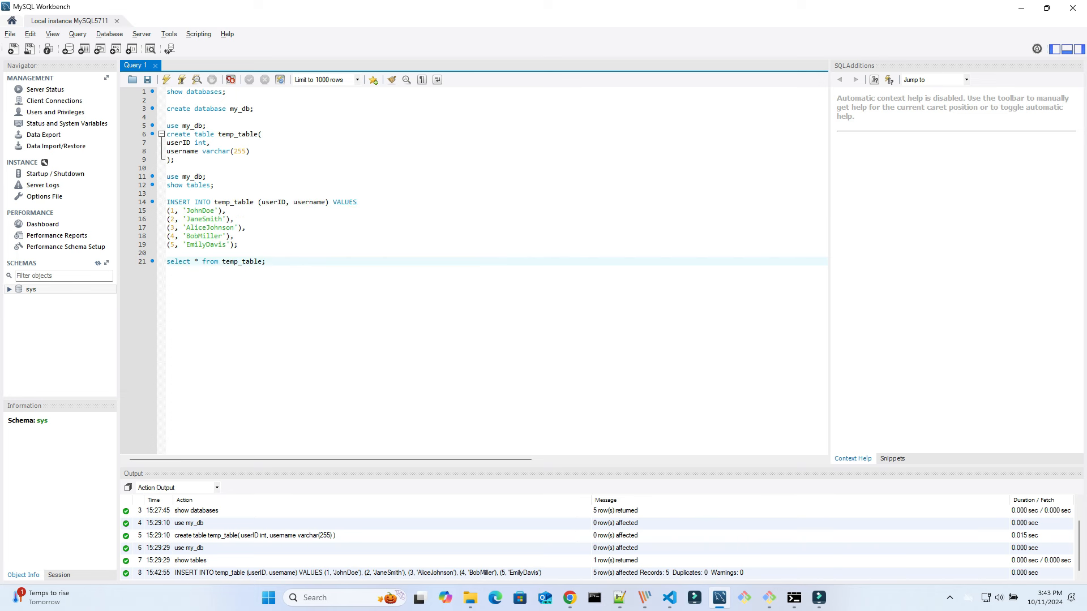
Switch to MySQL Workbench and run only the statement select * from temp_table;.
{"action": "left_click_drag", "start_coordinate": [266, 262], "coordinate": [166, 262]}
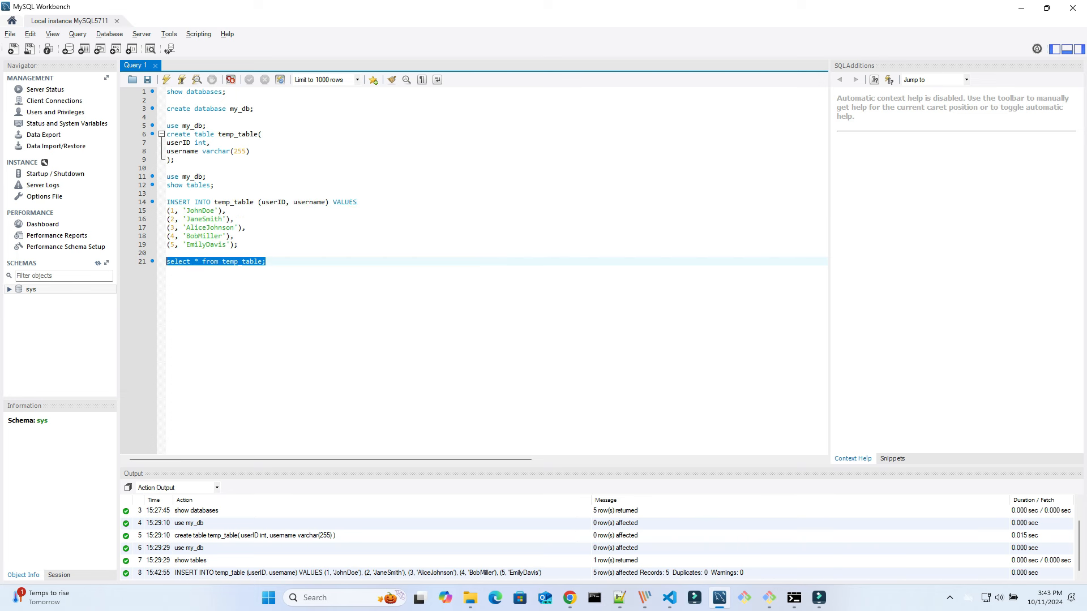
{"action": "left_click", "coordinate": [166, 80]}
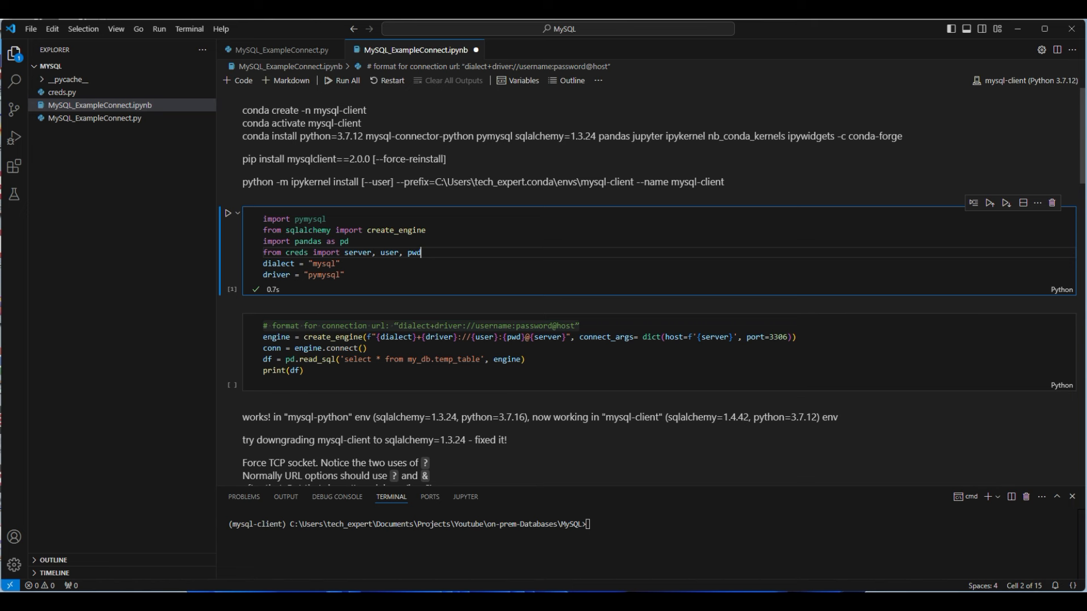
In the MySQL_ExampleConnect notebook, run the imports cell and the pandas cell that reads my_db.temp_table through the create_engine connection.
{"action": "key", "text": "shift+Return"}
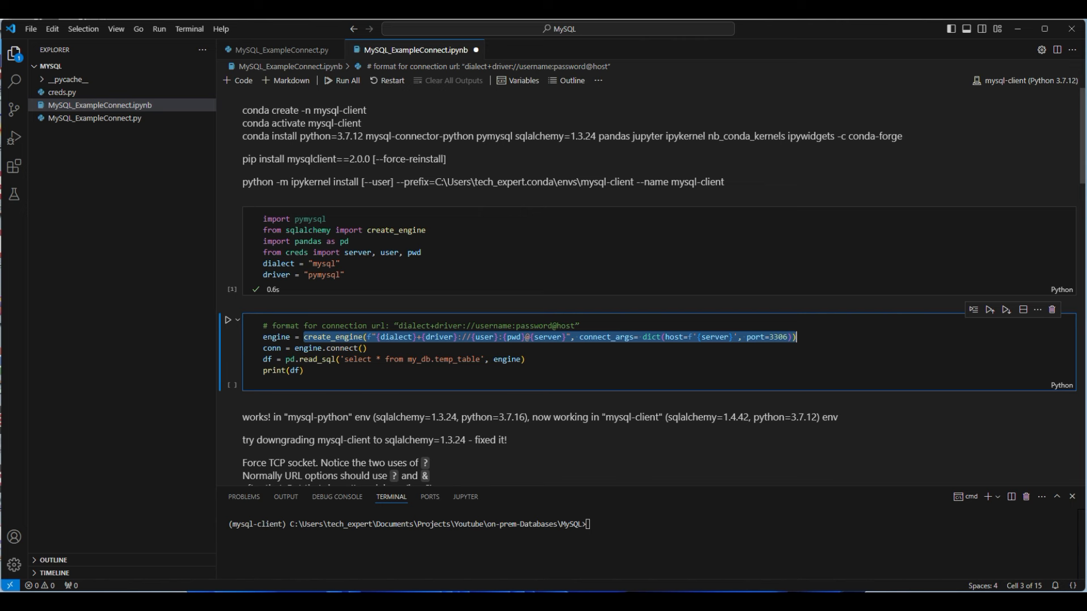
{"action": "left_click", "coordinate": [367, 348]}
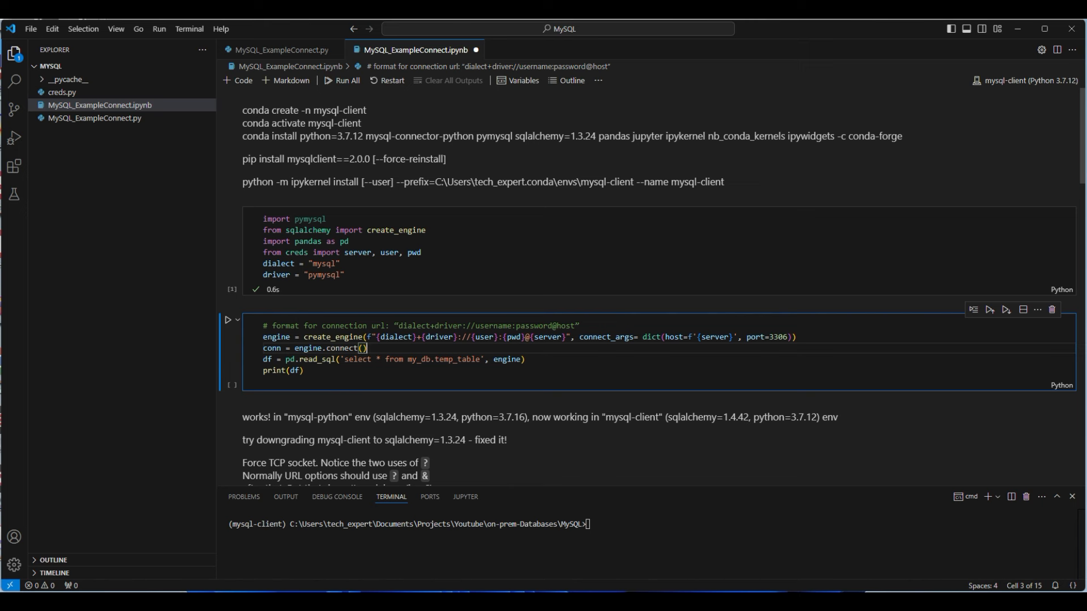
{"action": "key", "text": "shift+Return"}
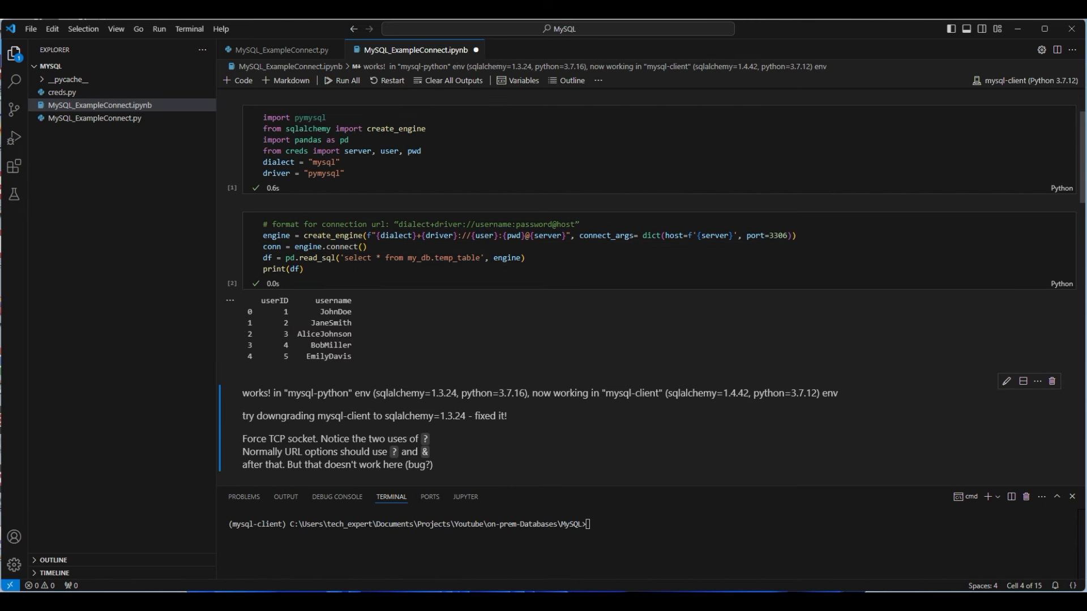
Run the two mysql+pymysql cells that fetch all temp_table rows, one with host and port in the URL and one without.
{"action": "key", "text": "shift+Return"}
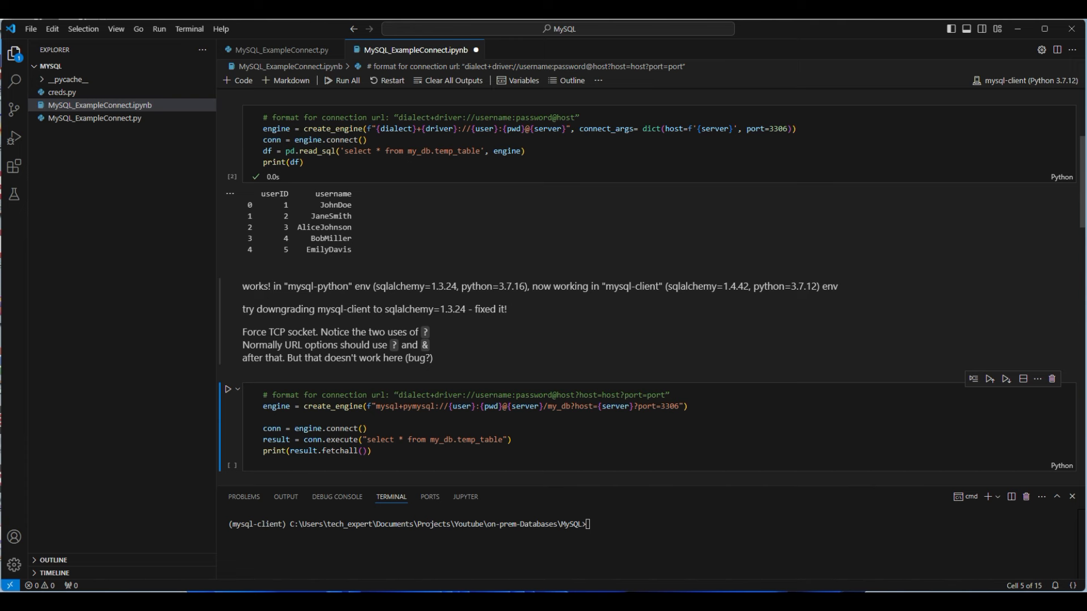
{"action": "key", "text": "shift+Return"}
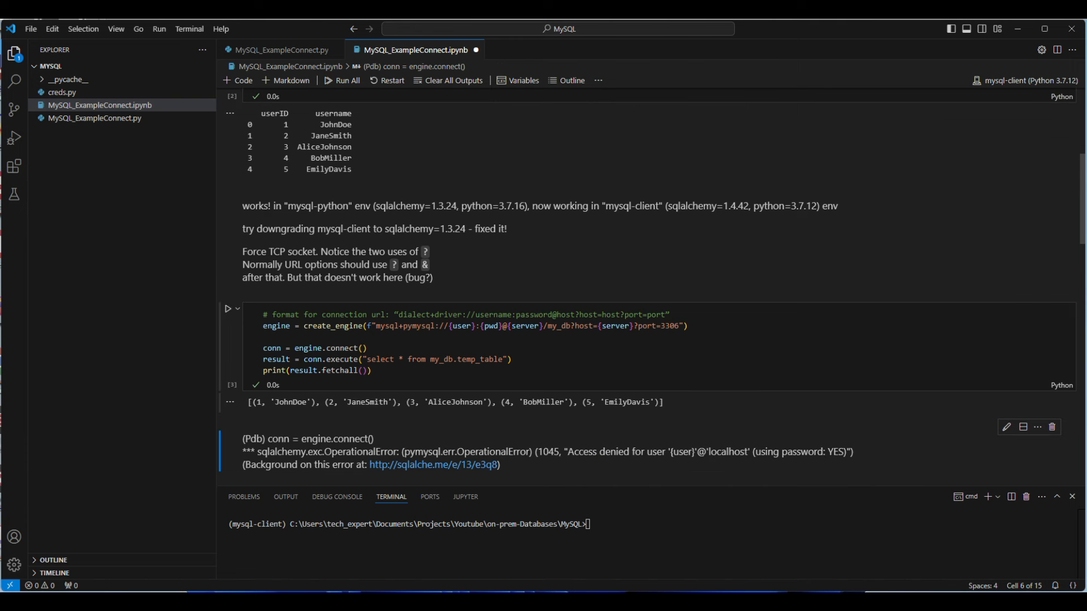
{"action": "key", "text": "Down"}
{"action": "key", "text": "Down"}
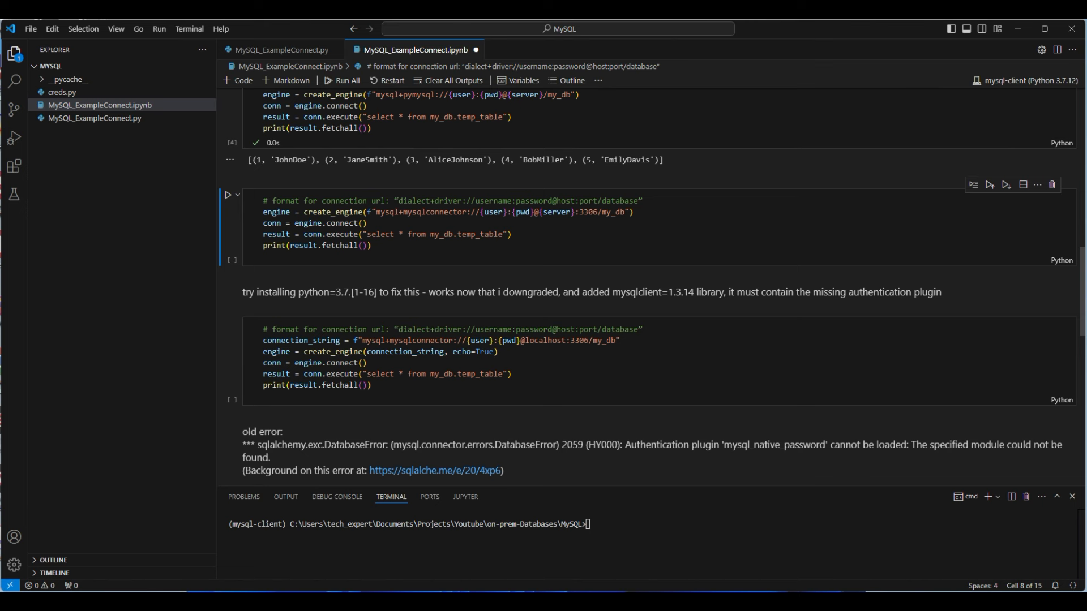
Run the two mysql+mysqlconnector cells that query my_db.temp_table, including the connection_string cell with echo=True.
{"action": "key", "text": "shift+Return"}
{"action": "scroll", "coordinate": [651, 283], "scroll_direction": "down", "scroll_amount": 1}
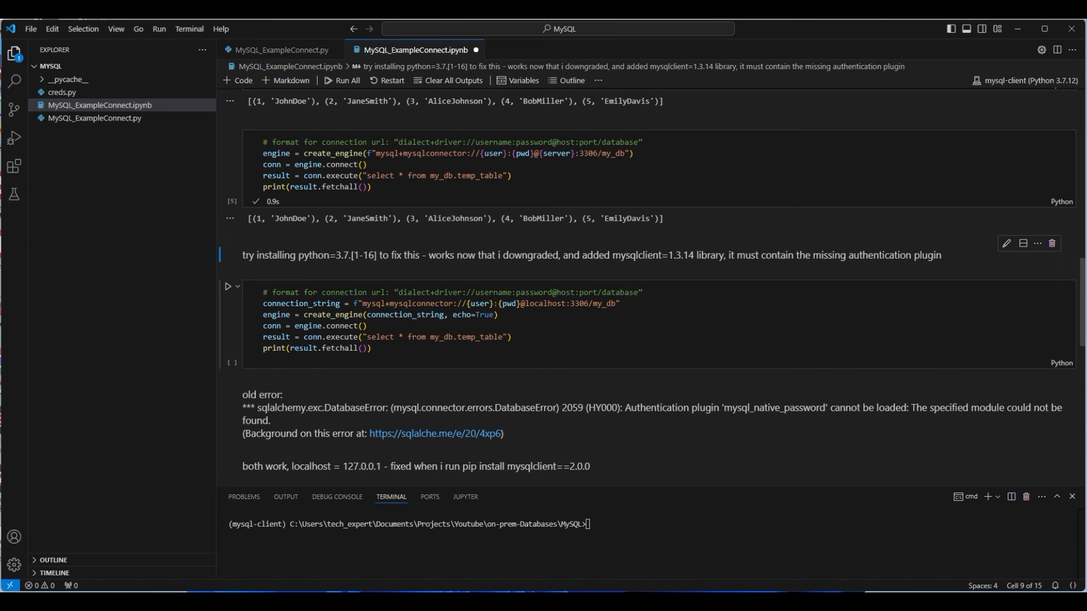
{"action": "key", "text": "shift+Return"}
{"action": "key", "text": "shift+Return"}
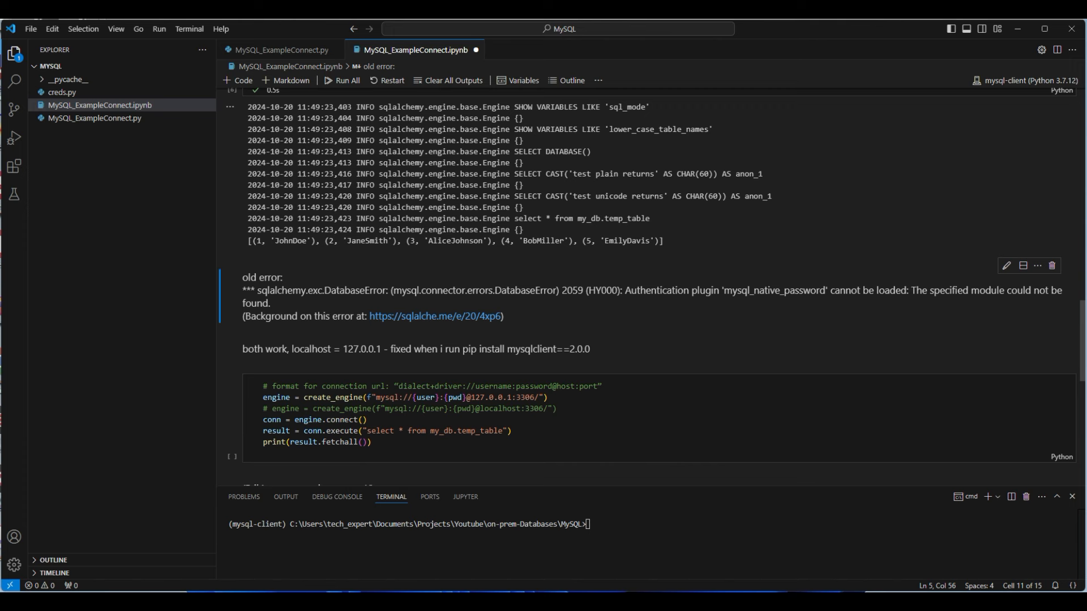
Run the cell that connects with the mysql:// URL on 127.0.0.1:3306 and fetches the temp_table rows, and return to the terminal.
{"action": "key", "text": "shift+Return"}
{"action": "key", "text": "shift+Return"}
{"action": "key", "text": "shift+Return"}
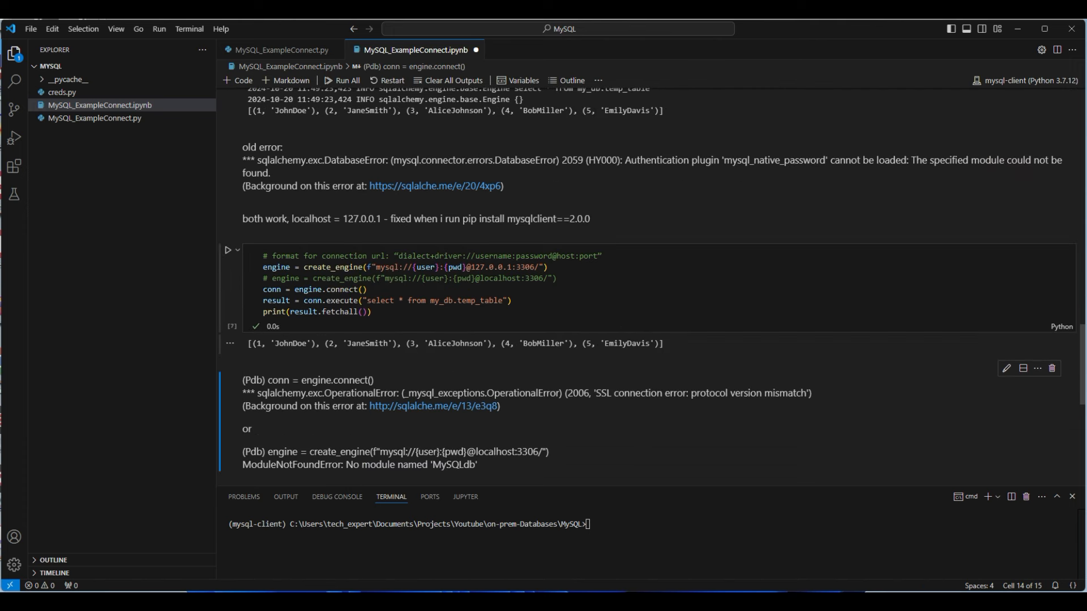
{"action": "scroll", "coordinate": [646, 286], "scroll_direction": "down", "scroll_amount": 1}
{"action": "scroll", "coordinate": [647, 286], "scroll_direction": "down", "scroll_amount": 2}
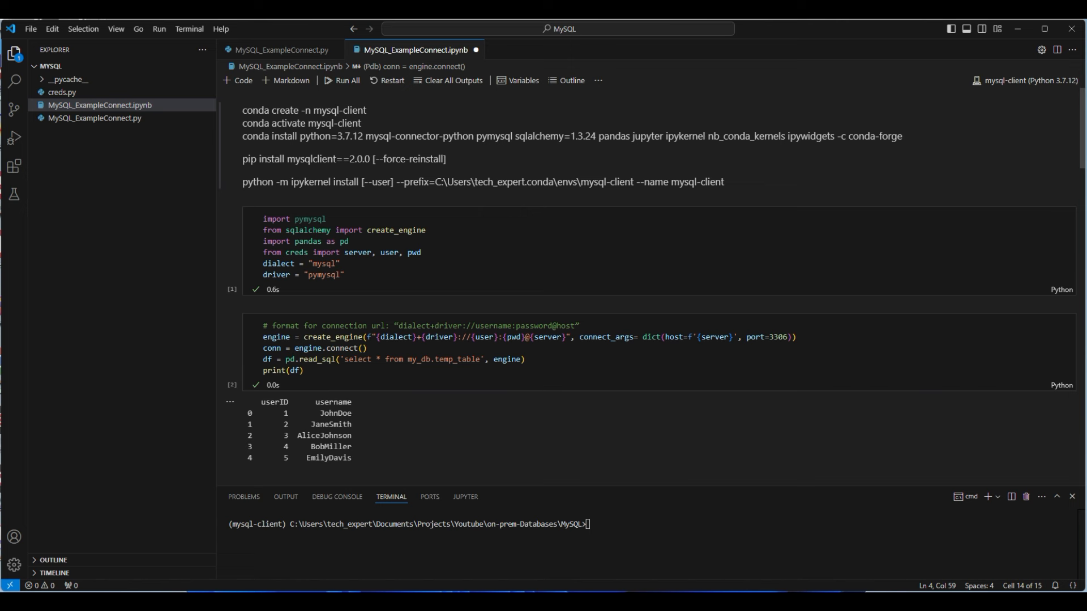
{"action": "left_click", "coordinate": [587, 524]}
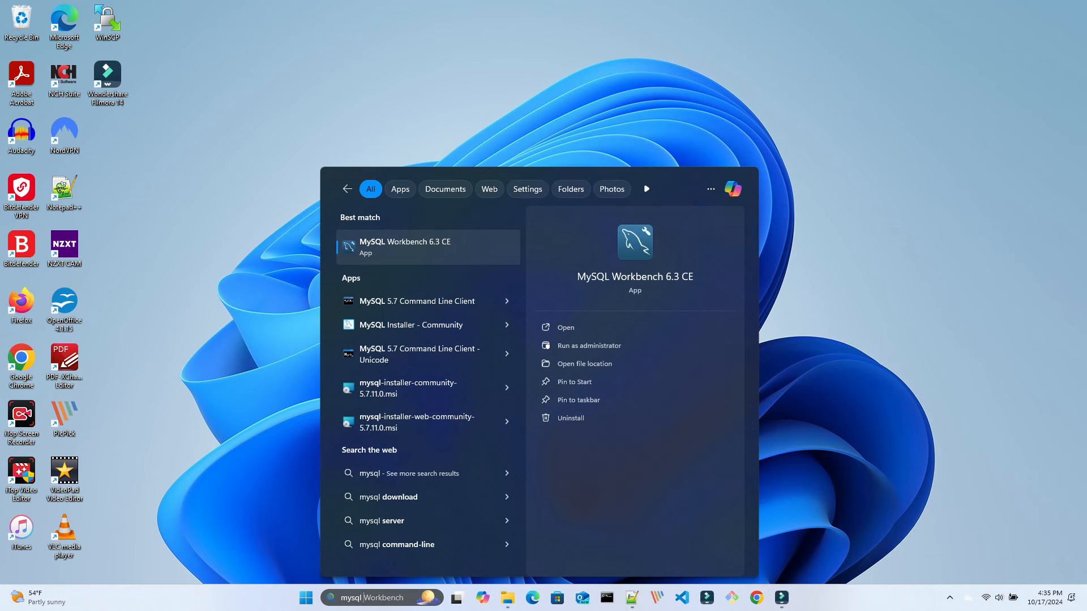
Launch MySQL Workbench 6.3 CE and connect to Local instance MySQL5711, entering the root account password.
{"action": "left_click", "coordinate": [417, 247]}
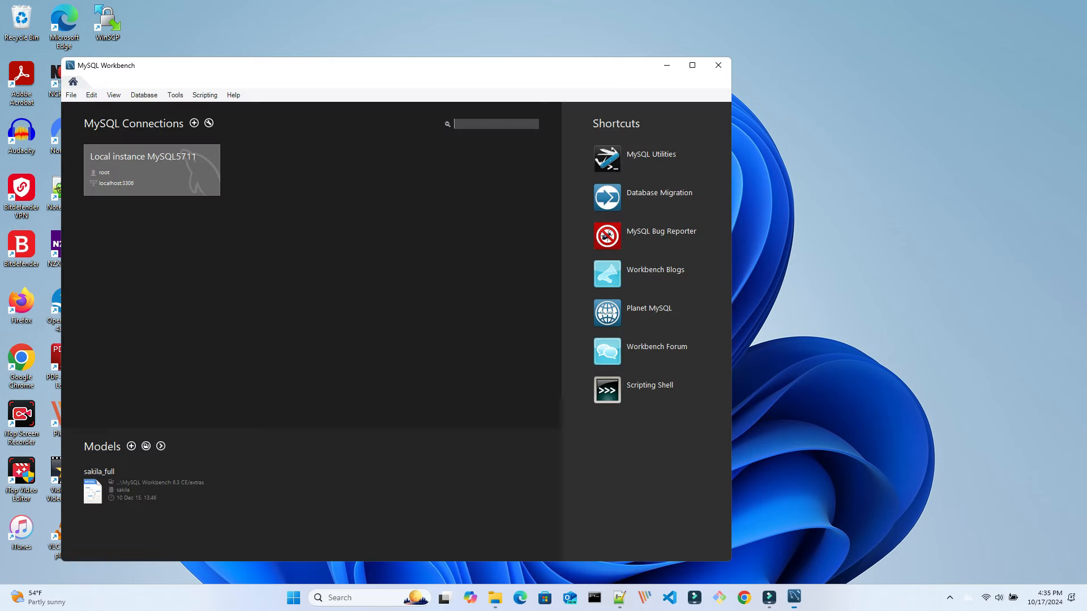
{"action": "left_click", "coordinate": [152, 170]}
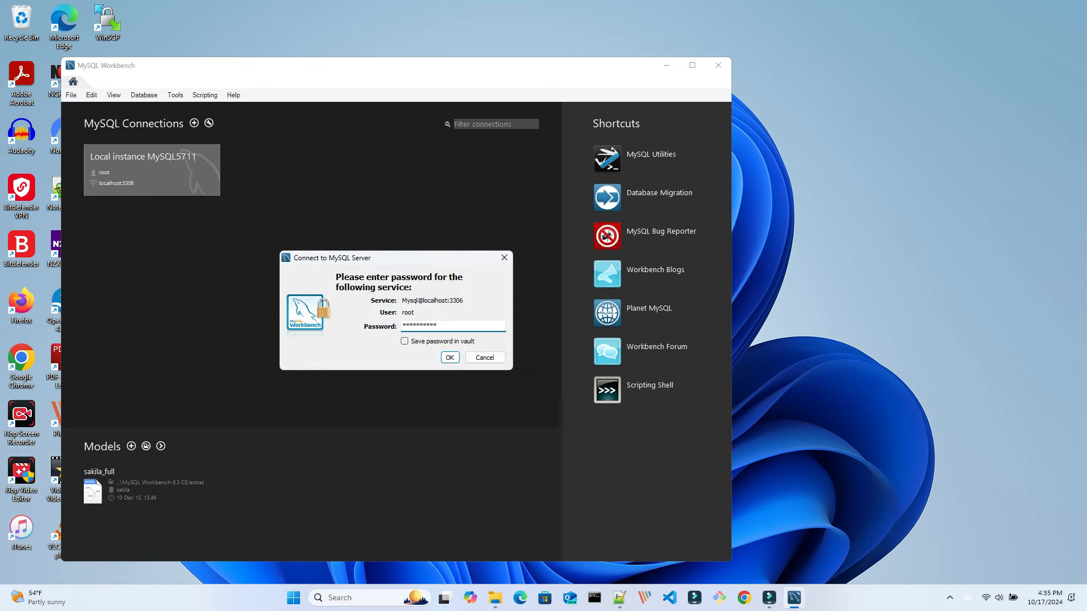
{"action": "left_click", "coordinate": [449, 357]}
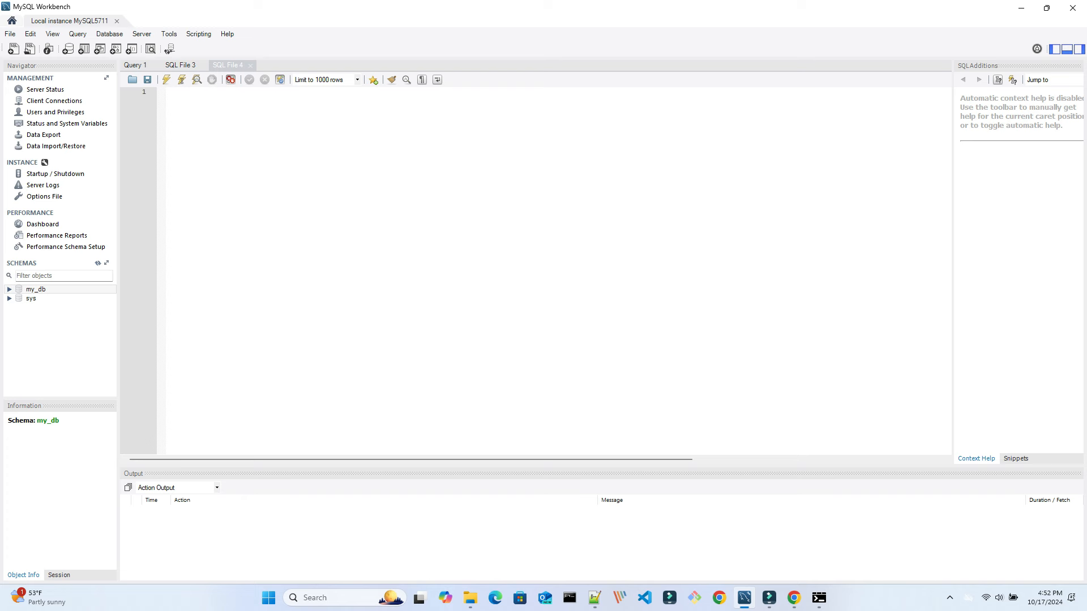
Set up a data export of the my_db schema to the dump project folder C:\Users\tech_expert\Documents\dumps\Dump20241017\my_db.
{"action": "left_click", "coordinate": [43, 134]}
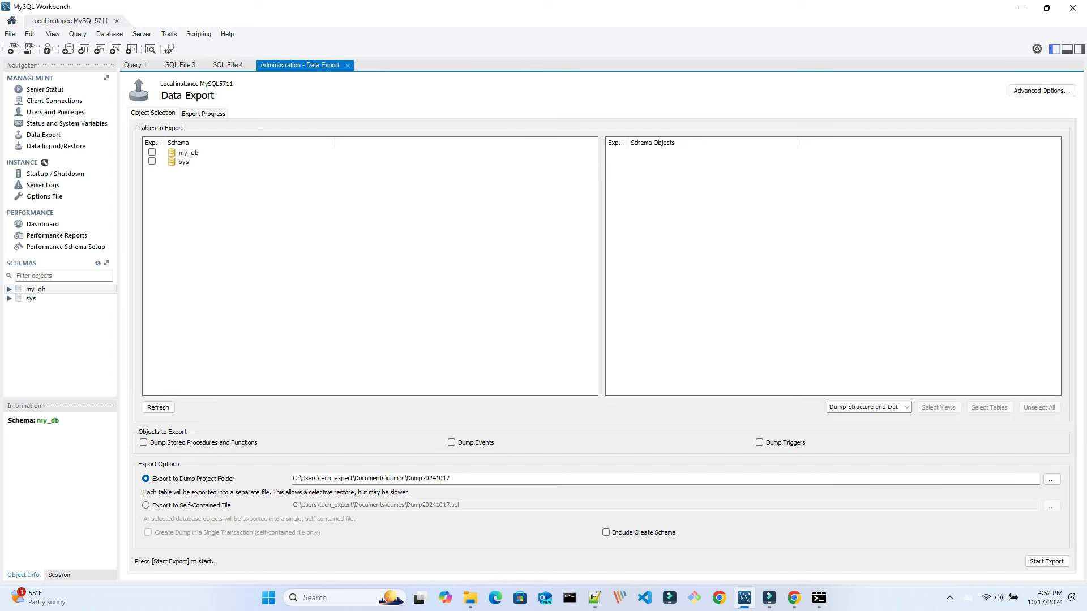
{"action": "left_click", "coordinate": [152, 152]}
{"action": "key", "text": "alt+Tab"}
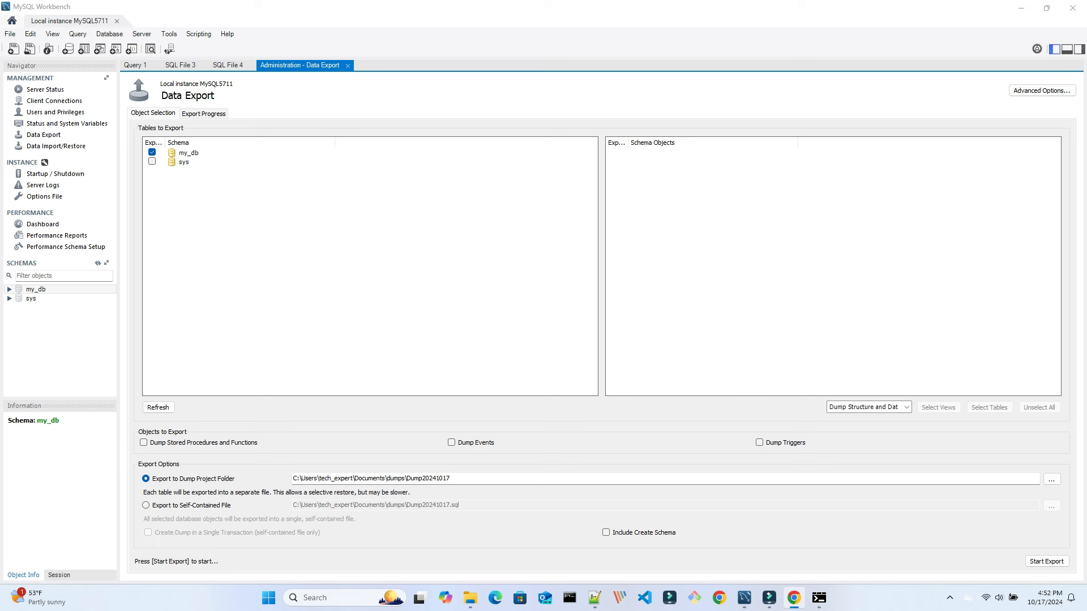
{"action": "key", "text": "alt+Tab"}
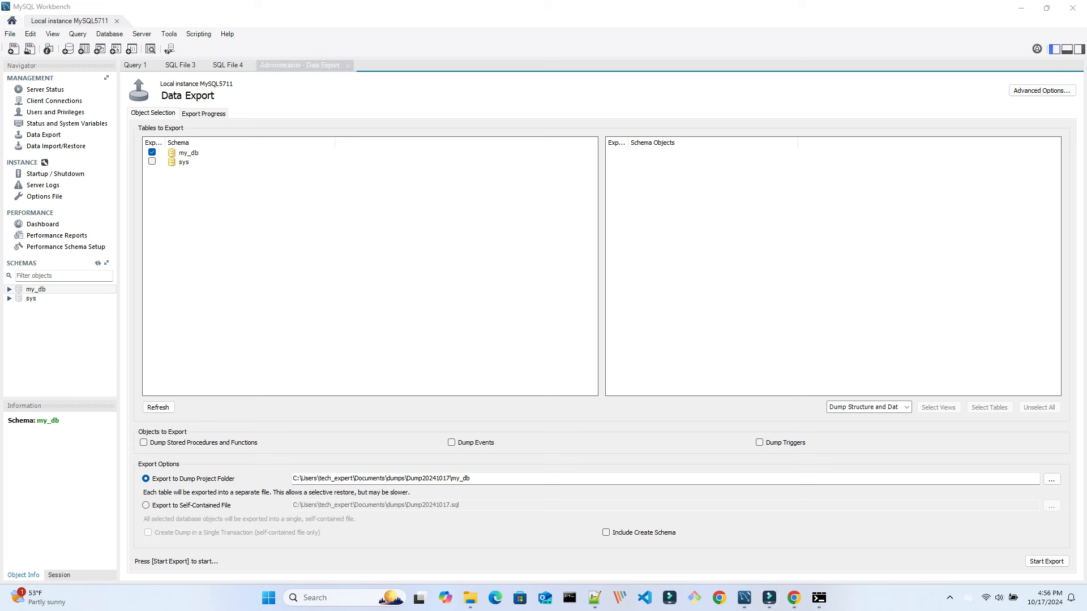
Enable Include Create Schema and the dumping of stored procedures and functions, events and triggers for the export.
{"action": "left_click", "coordinate": [606, 533]}
{"action": "left_click", "coordinate": [144, 442]}
{"action": "left_click", "coordinate": [451, 442]}
{"action": "left_click", "coordinate": [759, 442]}
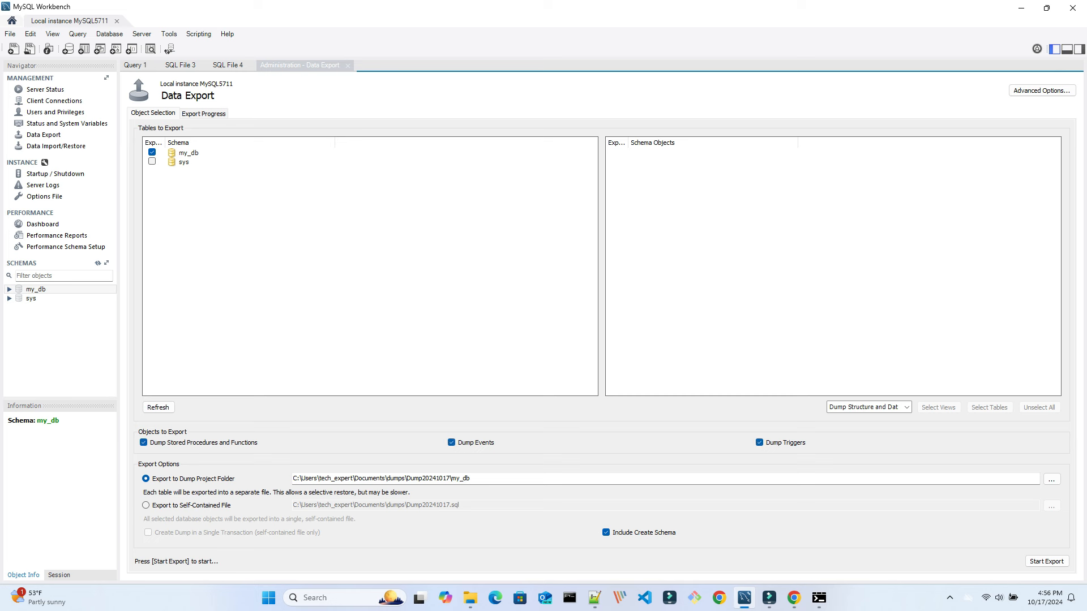
Choose Dump Structure and Data as the export content and start the export.
{"action": "left_click", "coordinate": [906, 407]}
{"action": "left_click", "coordinate": [864, 419]}
{"action": "left_click", "coordinate": [1046, 562]}
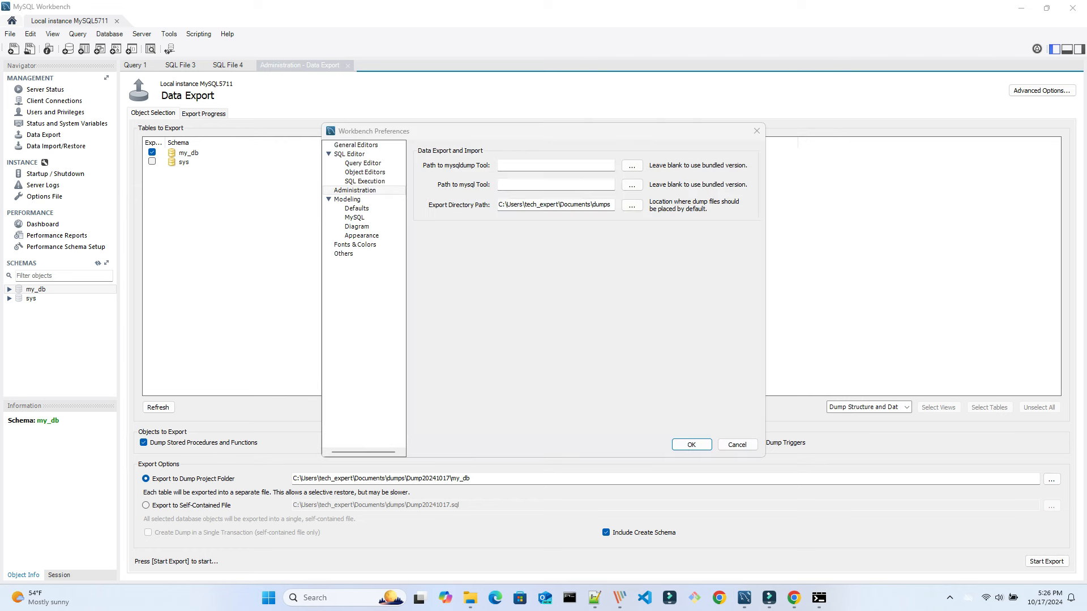
Switch to Git Bash, enlarge the window and text, and run find . -name 'mysqldump*' -ls 2> /dev/null in the home folder.
{"action": "left_click_drag", "start_coordinate": [404, 283], "coordinate": [728, 437]}
{"action": "key", "text": "ctrl+plus"}
{"action": "key", "text": "ctrl+plus"}
{"action": "right_click", "coordinate": [389, 190]}
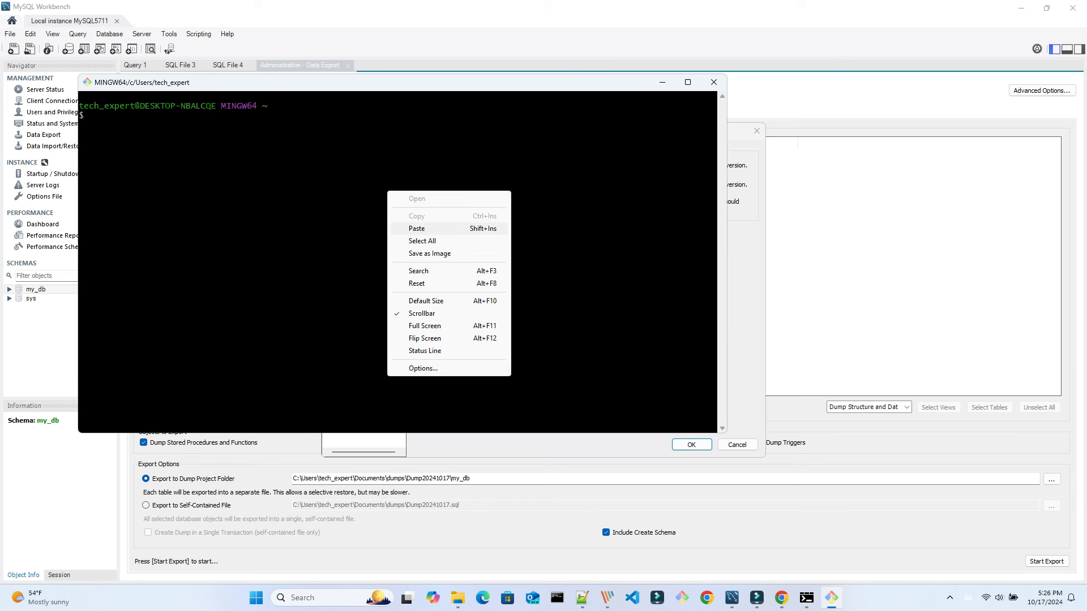
{"action": "left_click", "coordinate": [417, 219]}
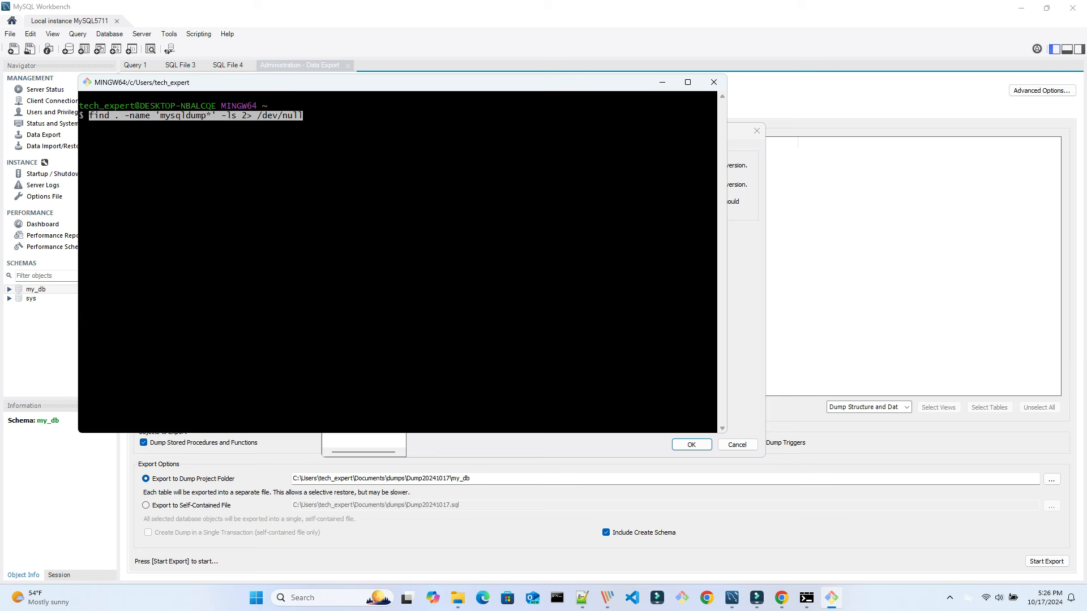
{"action": "key", "text": "Return"}
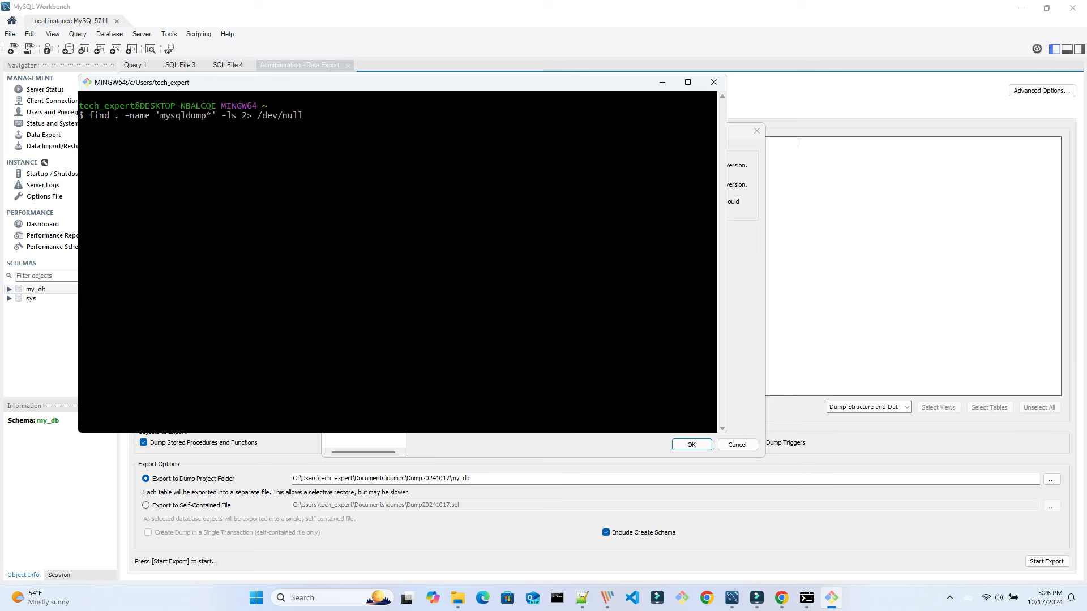
{"action": "left_click_drag", "start_coordinate": [727, 288], "coordinate": [853, 289]}
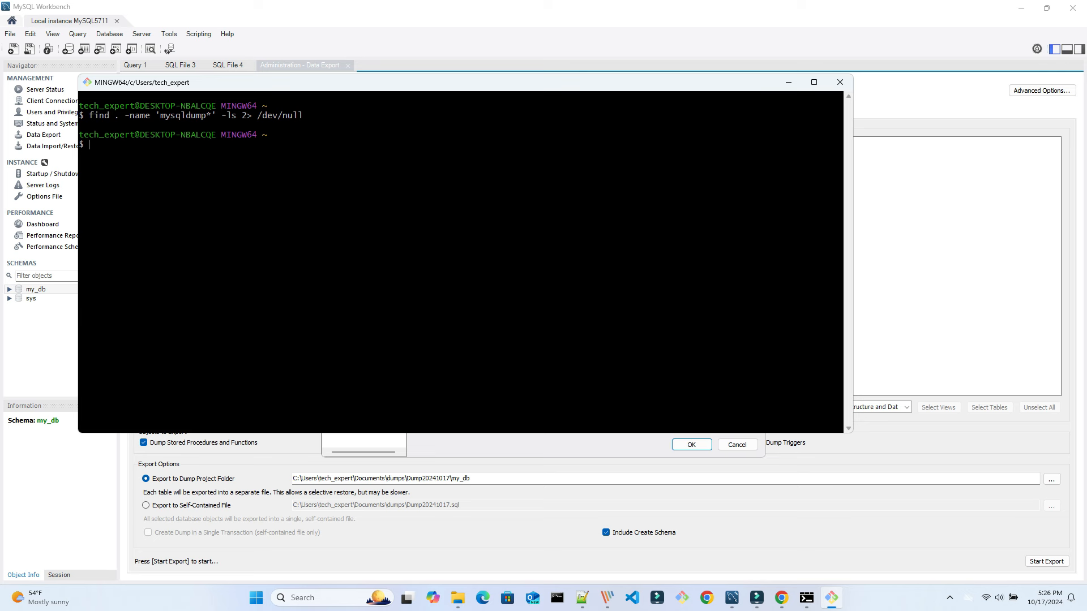
Print the working directory, go up two levels to /c, and rerun the find command for mysqldump files.
{"action": "type", "text": "pwd"}
{"action": "key", "text": "Return"}
{"action": "type", "text": "cd .."}
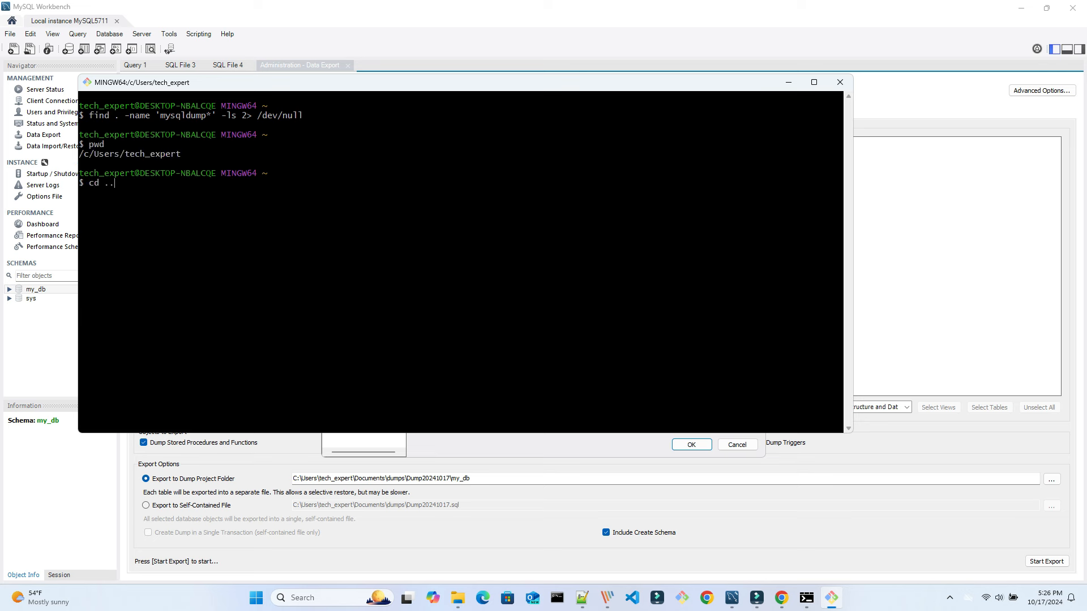
{"action": "key", "text": "Return"}
{"action": "type", "text": "cd .."}
{"action": "key", "text": "Return"}
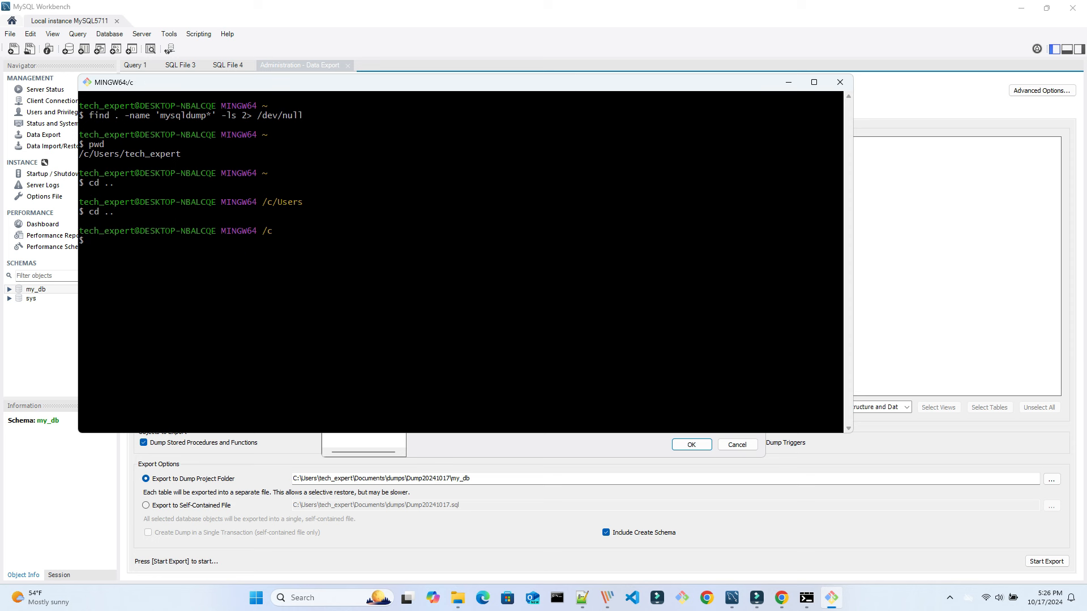
{"action": "key", "text": "Up"}
{"action": "key", "text": "Up"}
{"action": "key", "text": "Up"}
{"action": "key", "text": "Up"}
{"action": "key", "text": "Return"}
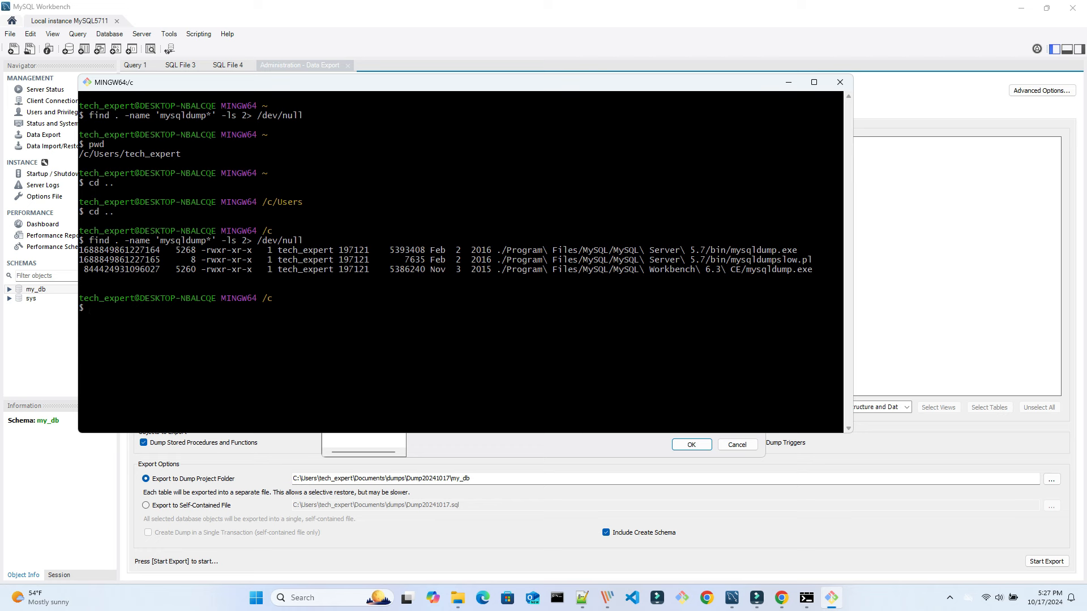
Check the version of mysqldump.exe in the MySQL Server 5.7 bin folder by running its copied path with -V.
{"action": "double_click", "coordinate": [646, 250]}
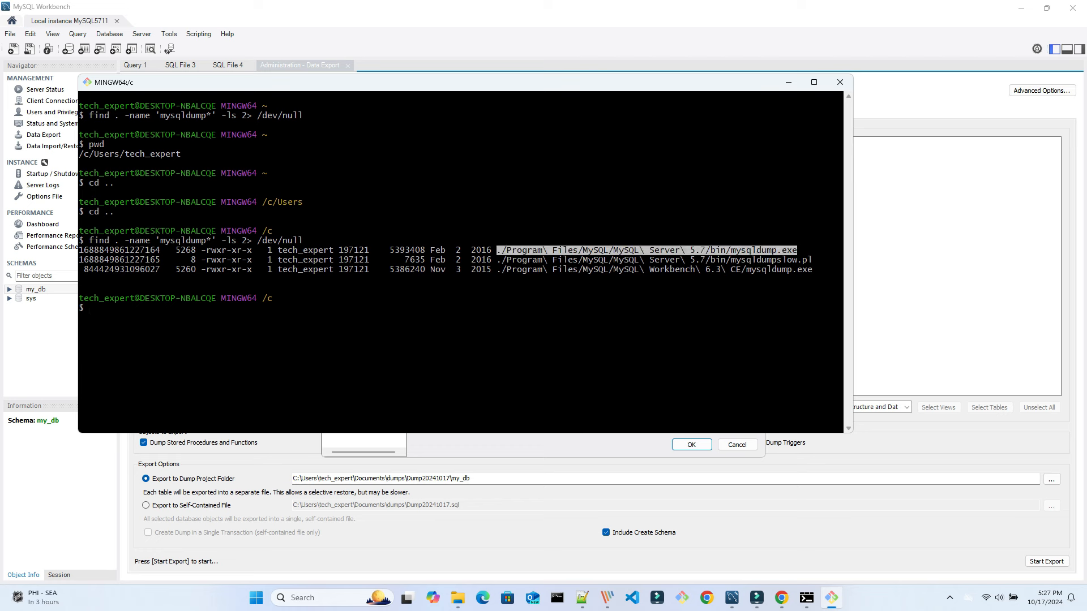
{"action": "right_click", "coordinate": [758, 251]}
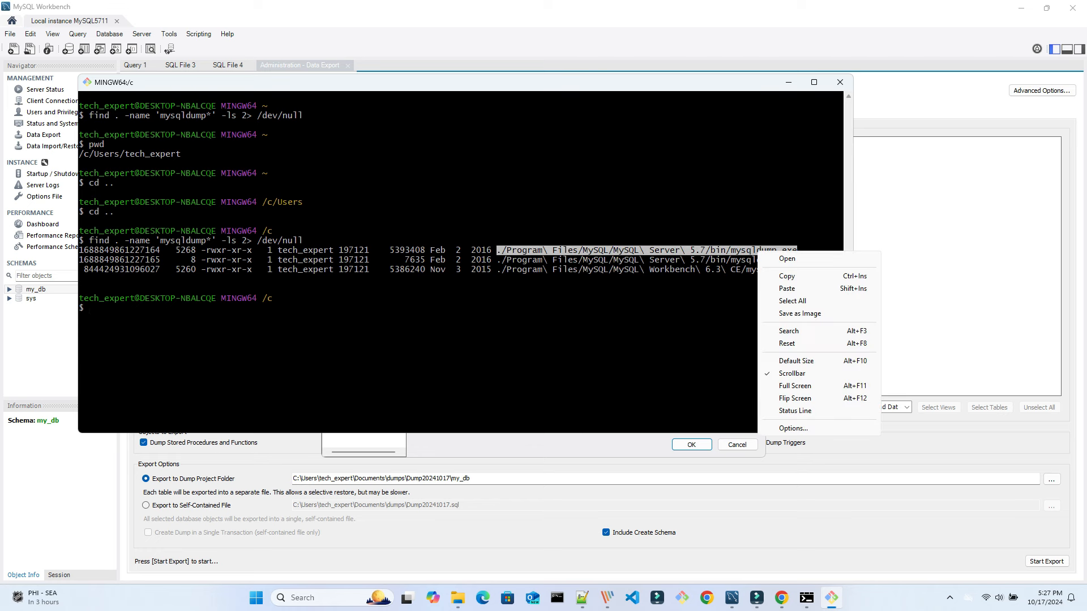
{"action": "left_click", "coordinate": [787, 276]}
{"action": "right_click", "coordinate": [170, 310]}
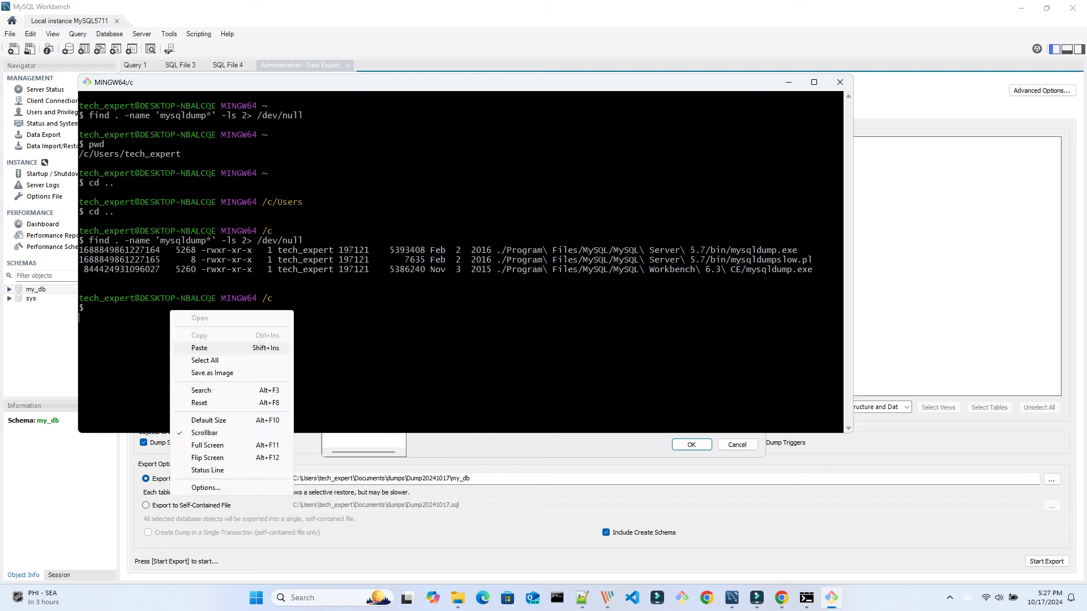
{"action": "left_click", "coordinate": [193, 348]}
{"action": "type", "text": "-V"}
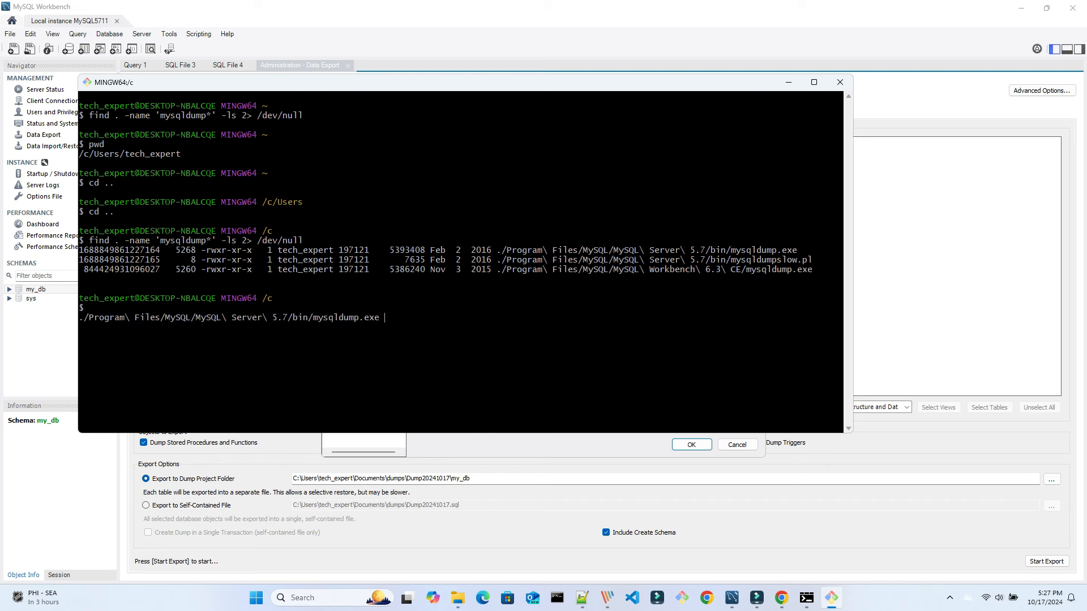
{"action": "key", "text": "Return"}
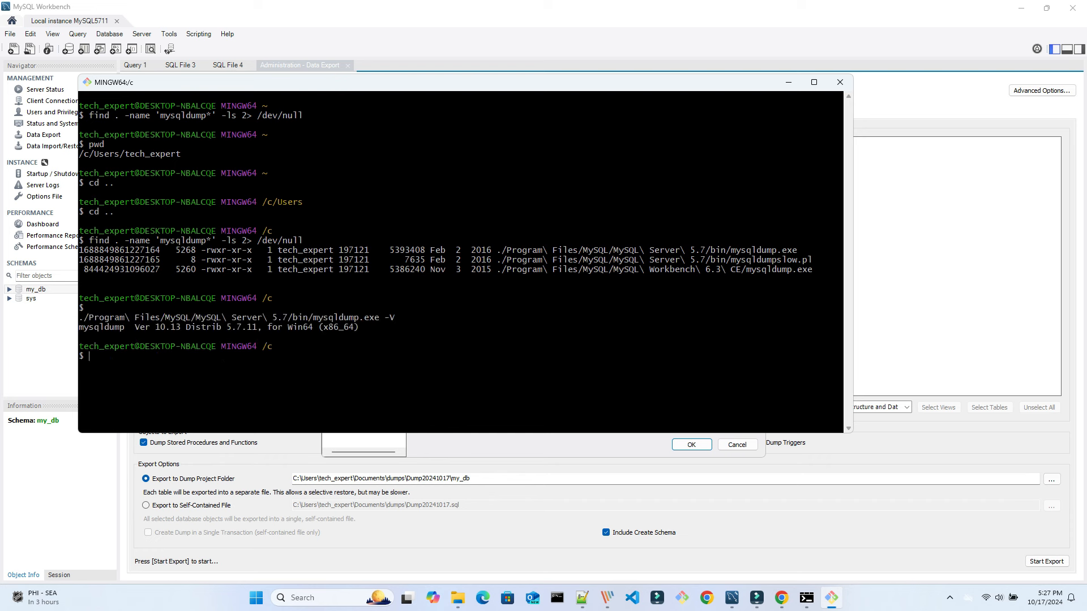
{"action": "left_click_drag", "start_coordinate": [262, 327], "coordinate": [227, 327]}
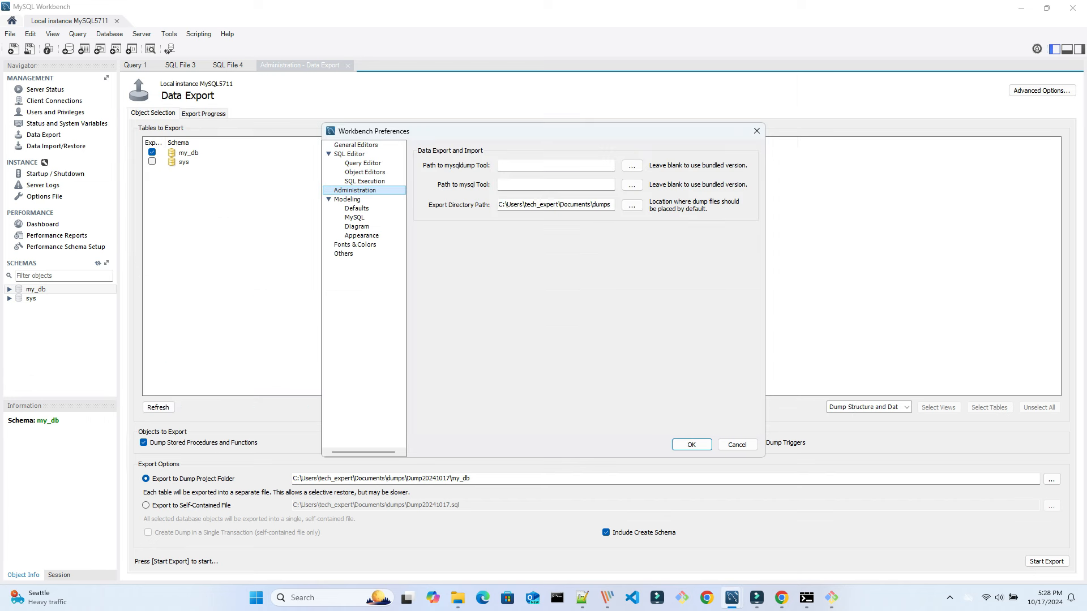
In the Workbench Preferences, set the mysqldump tool path to mysqldump.exe in C:\Program Files\MySQL\MySQL Server 5.7\bin.
{"action": "left_click", "coordinate": [631, 166]}
{"action": "type", "text": "mysq"}
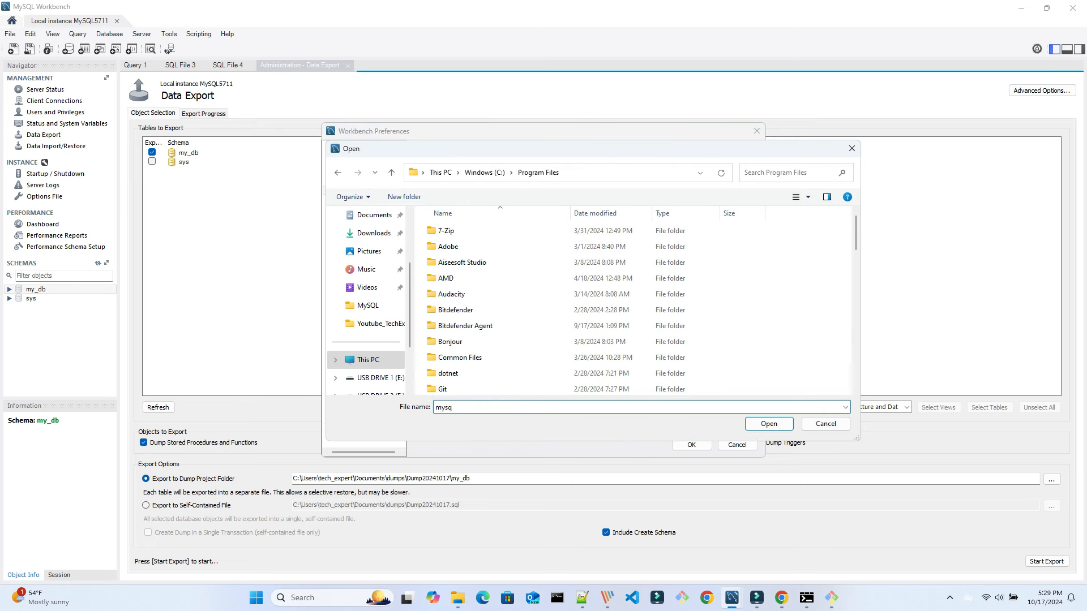
{"action": "key", "text": "Return"}
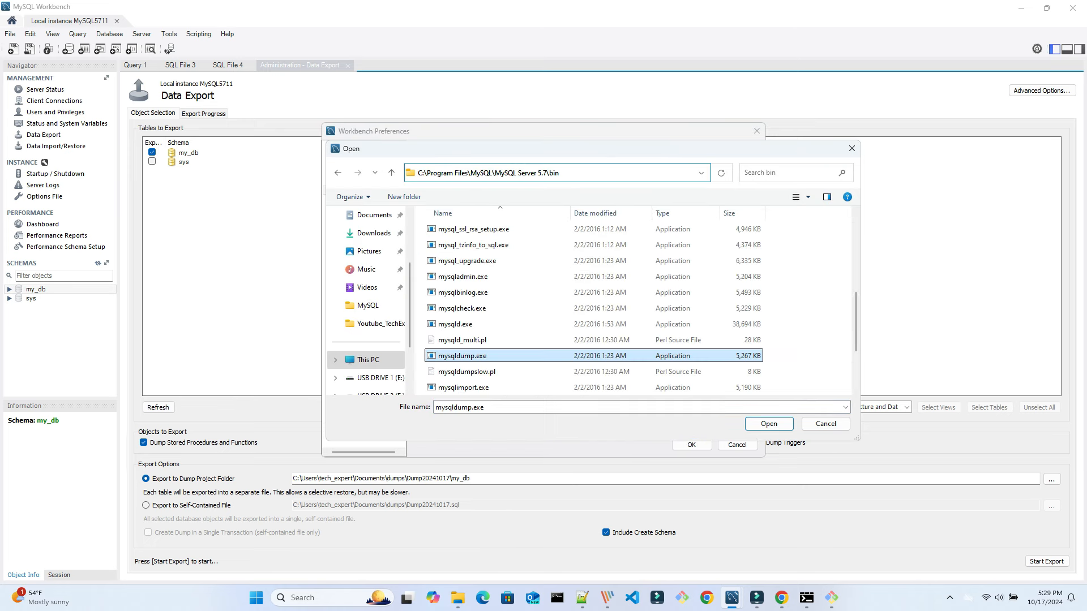
{"action": "key", "text": "Return"}
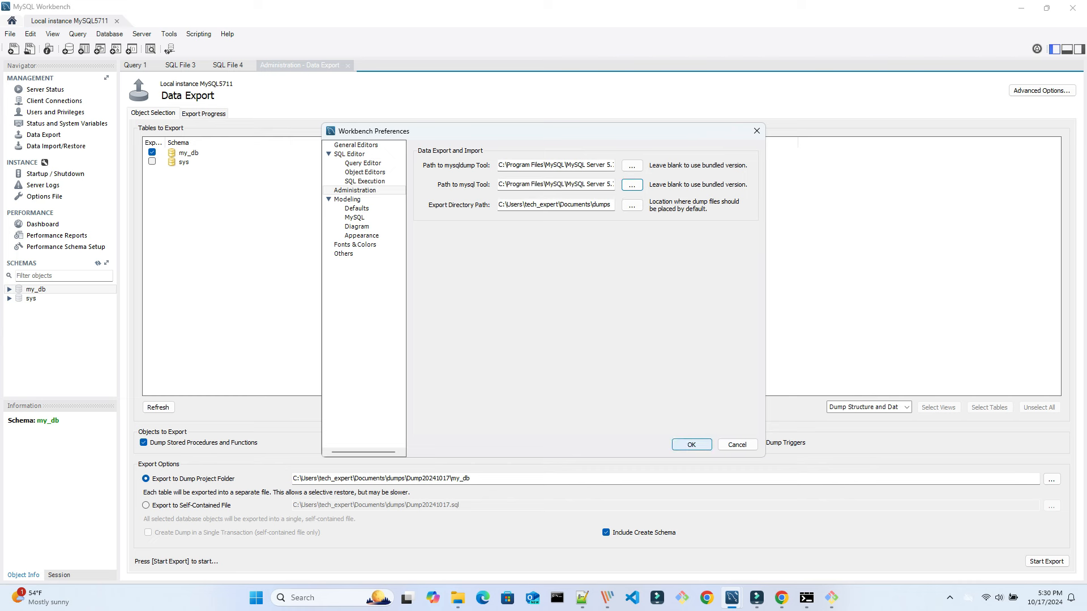
Save the preferences, export my_db to the dump project folder with Include Create Schema enabled, and open both exported SQL files.
{"action": "key", "text": "Return"}
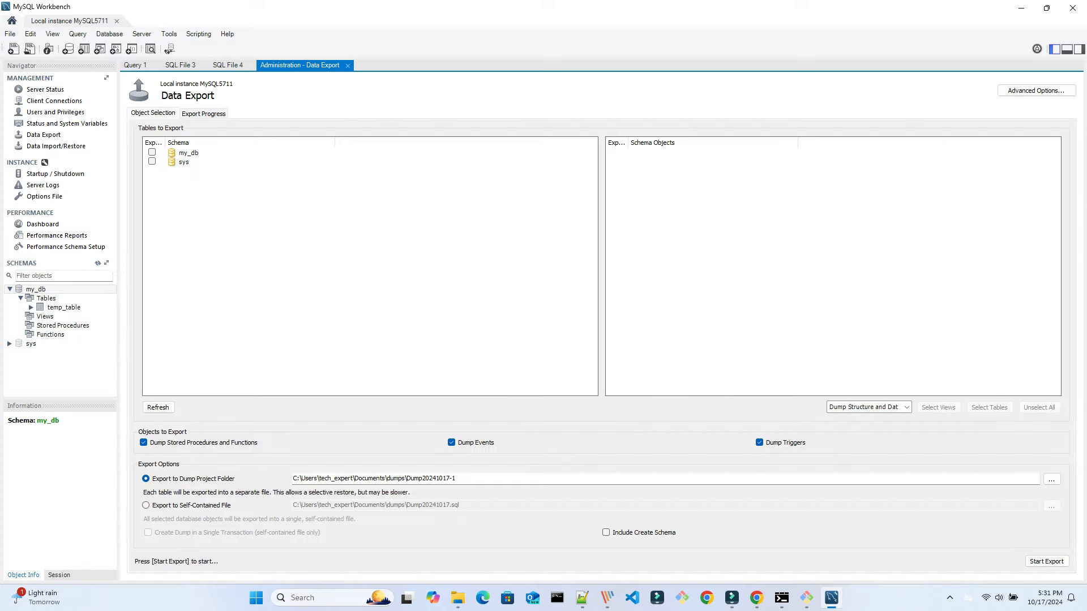
{"action": "left_click", "coordinate": [152, 152]}
{"action": "left_click", "coordinate": [606, 532]}
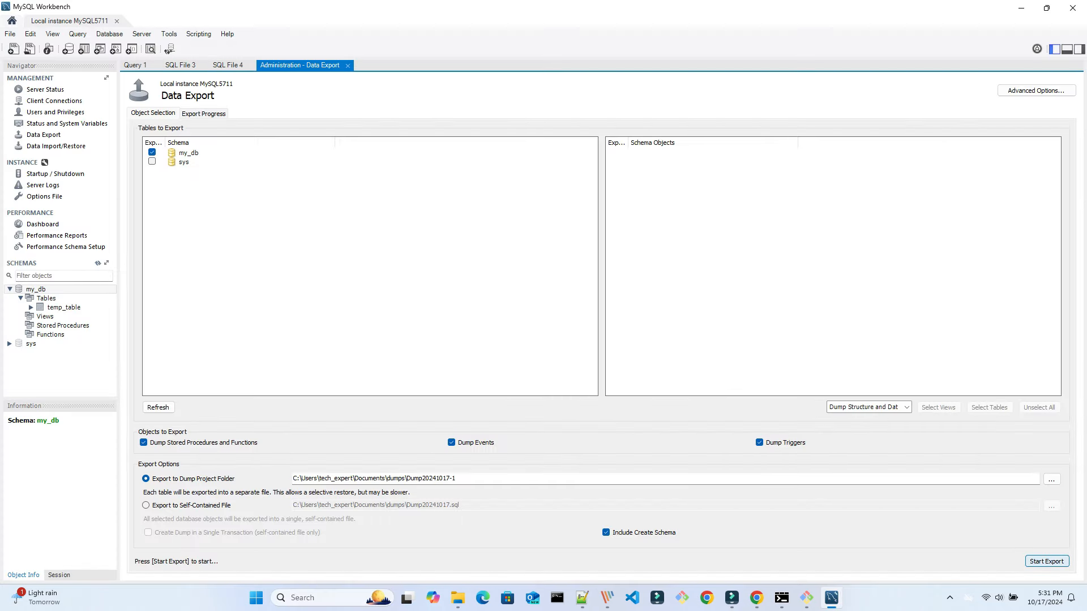
{"action": "left_click", "coordinate": [1046, 562]}
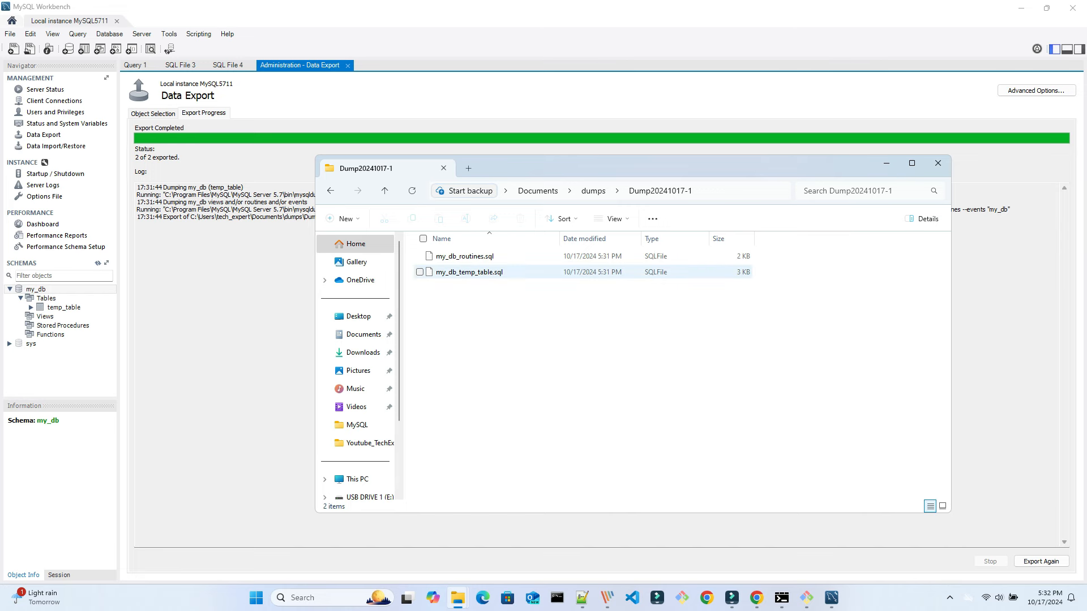
{"action": "double_click", "coordinate": [464, 257]}
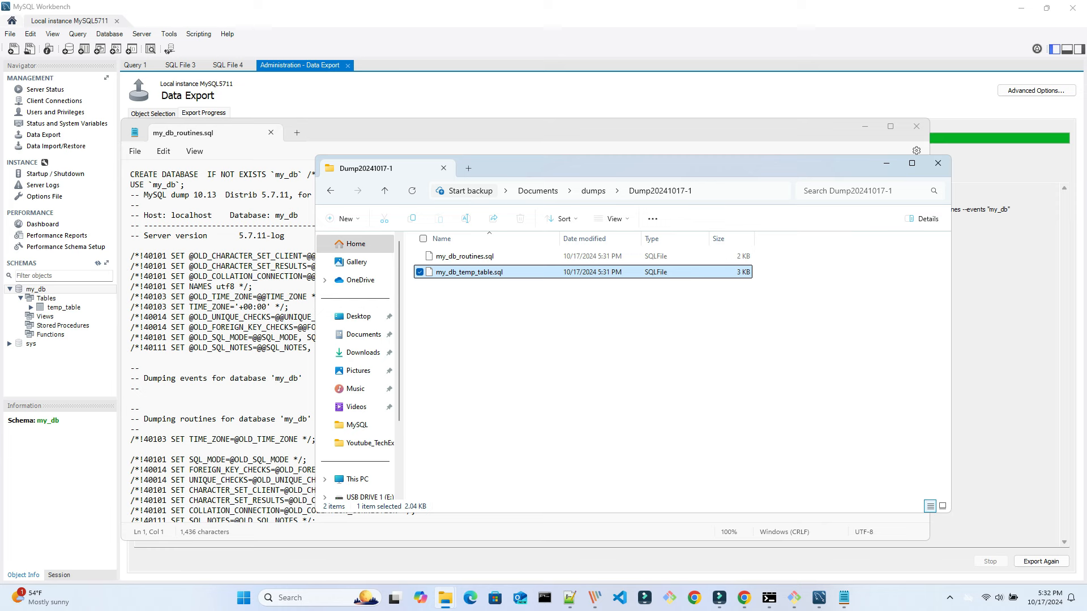
{"action": "double_click", "coordinate": [498, 272]}
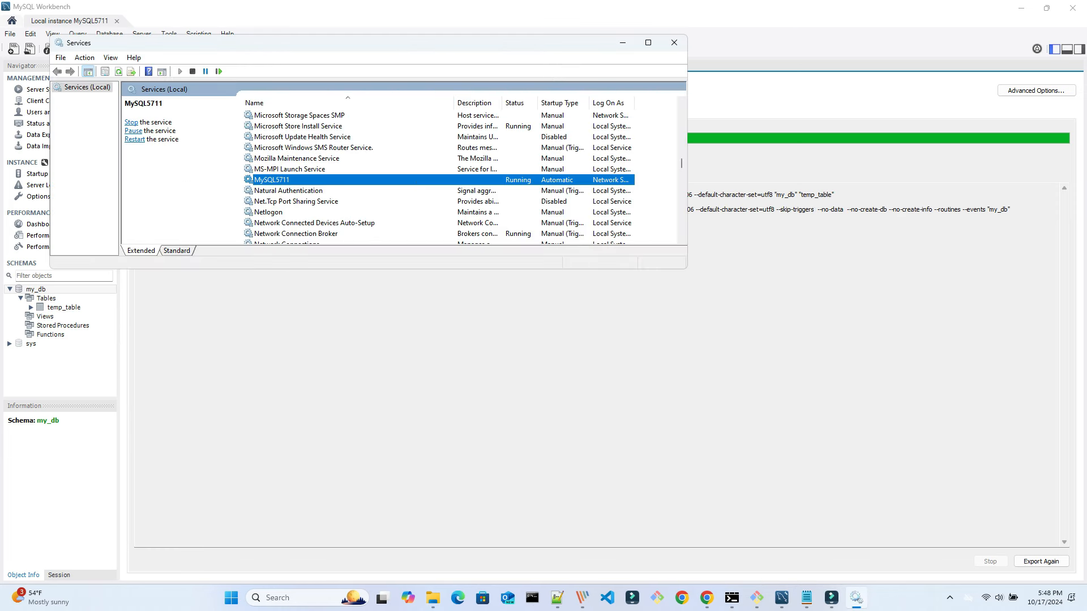
Stop the MySQL5711 service in the Windows Services manager.
{"action": "right_click", "coordinate": [311, 181]}
{"action": "left_click", "coordinate": [340, 202]}
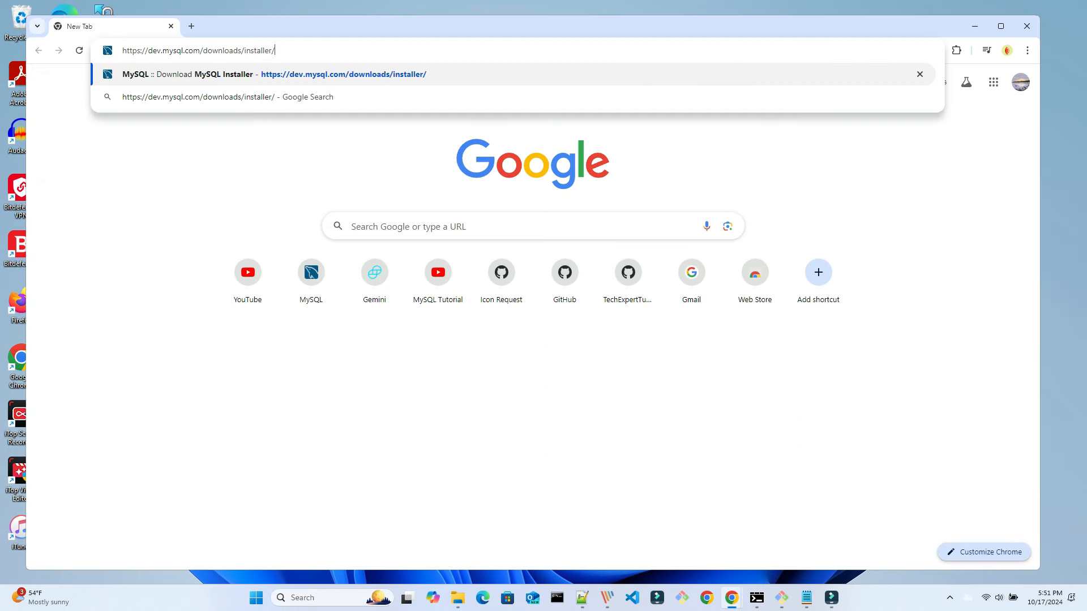
{"action": "type", "text": "\\"}
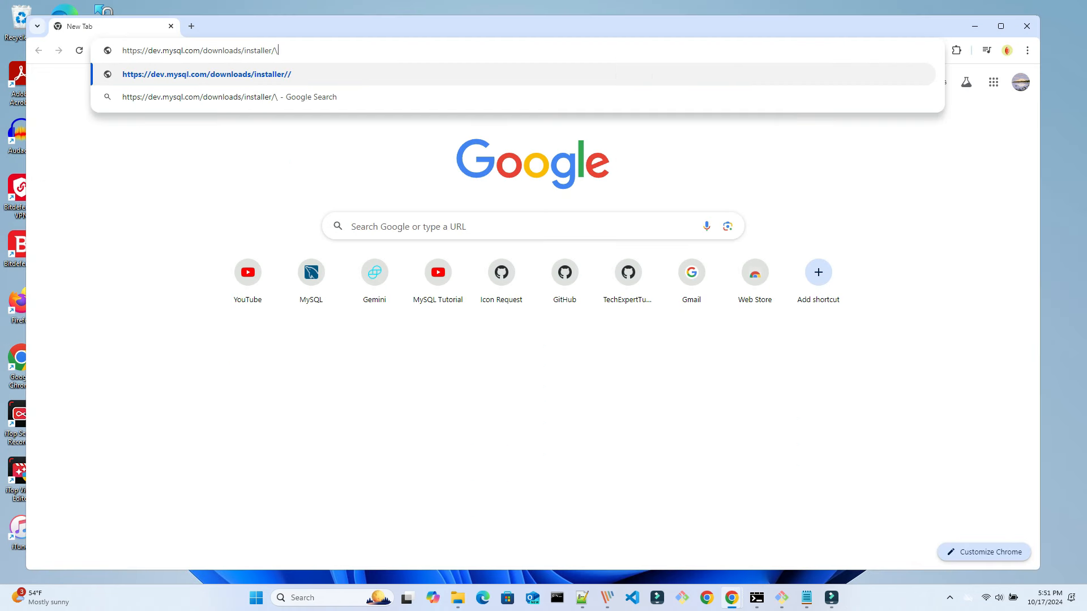
{"action": "key", "text": "BackSpace"}
{"action": "key", "text": "Return"}
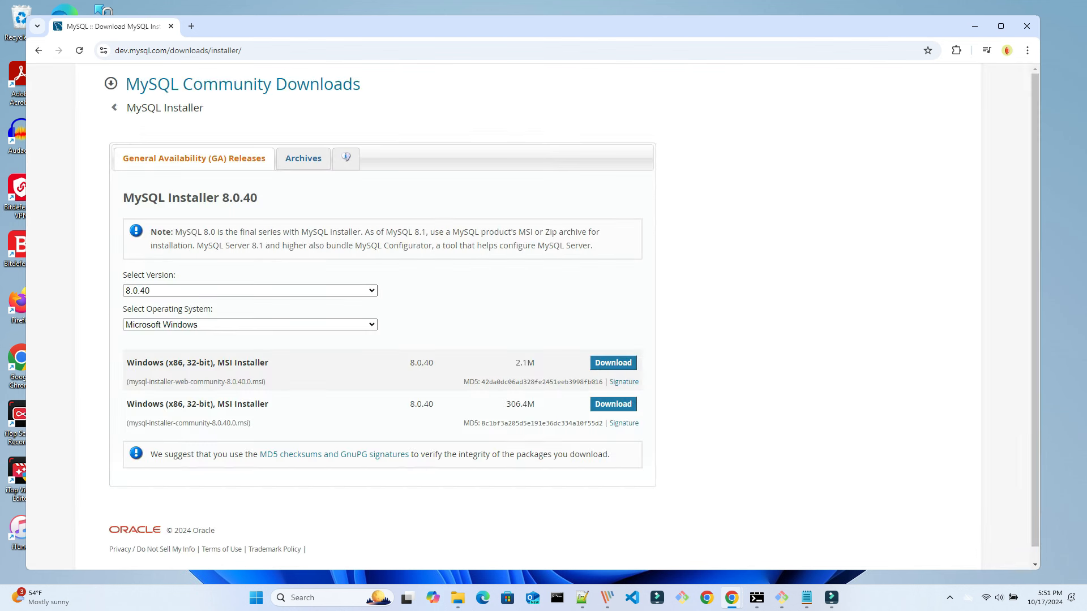
Review the version and operating system choices, keeping 8.0.40 and Microsoft Windows, and open the archived MySQL Installer releases.
{"action": "left_click", "coordinate": [249, 291]}
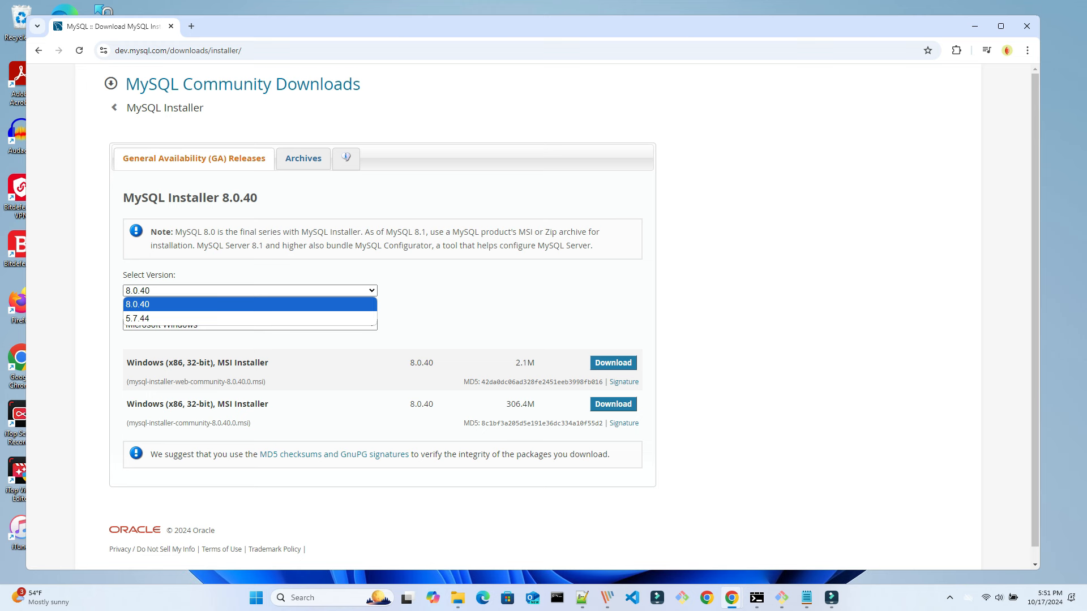
{"action": "left_click", "coordinate": [250, 304]}
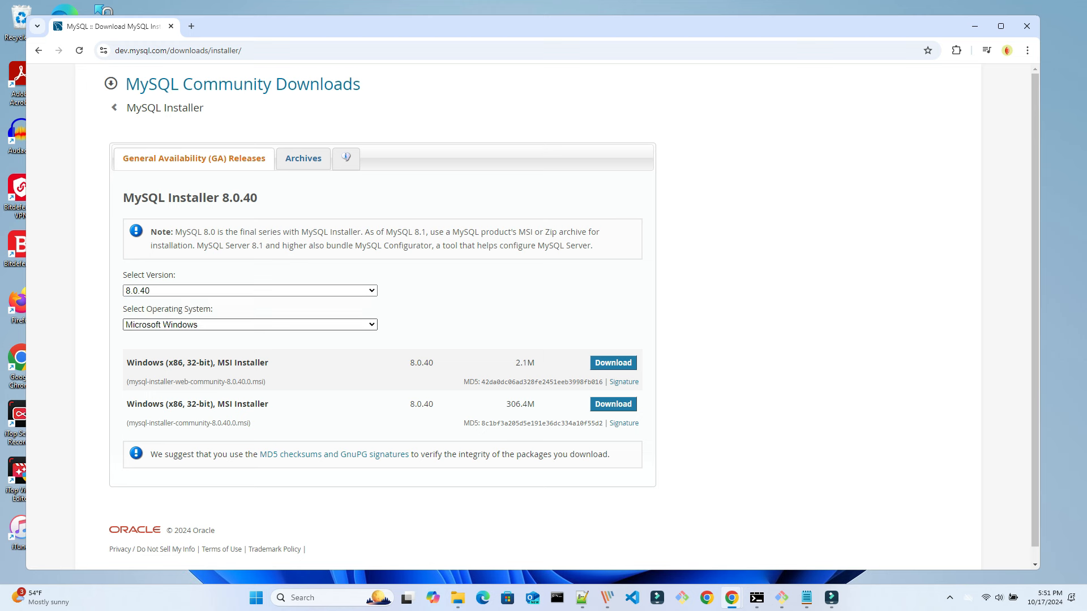
{"action": "left_click", "coordinate": [250, 325]}
{"action": "left_click", "coordinate": [249, 352]}
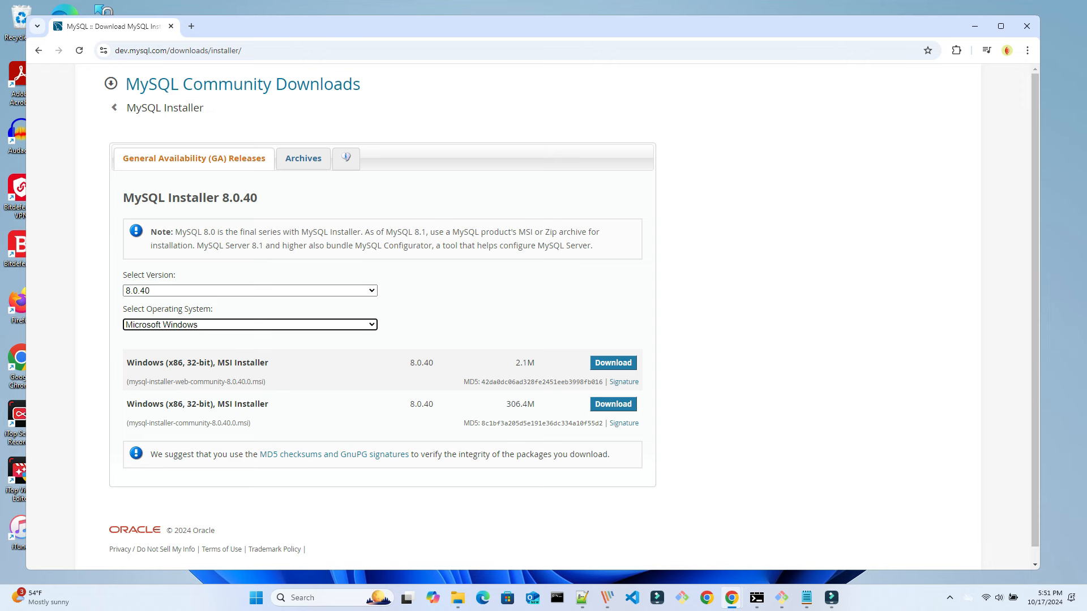
{"action": "left_click", "coordinate": [304, 158]}
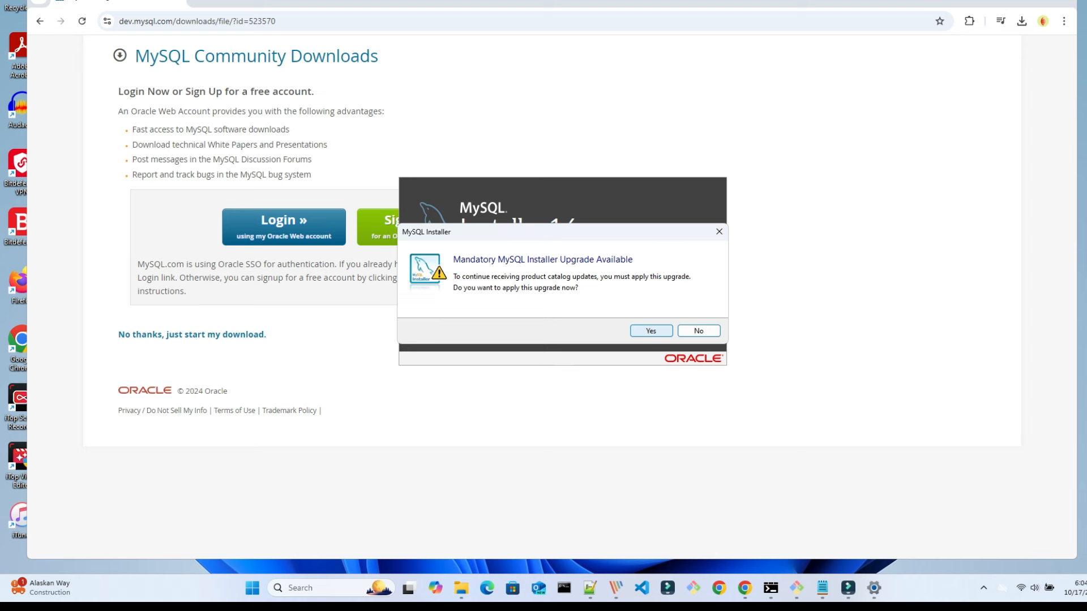
Accept the mandatory MySQL Installer upgrade and continue past the upgrade wizard's welcome page.
{"action": "left_click", "coordinate": [651, 331]}
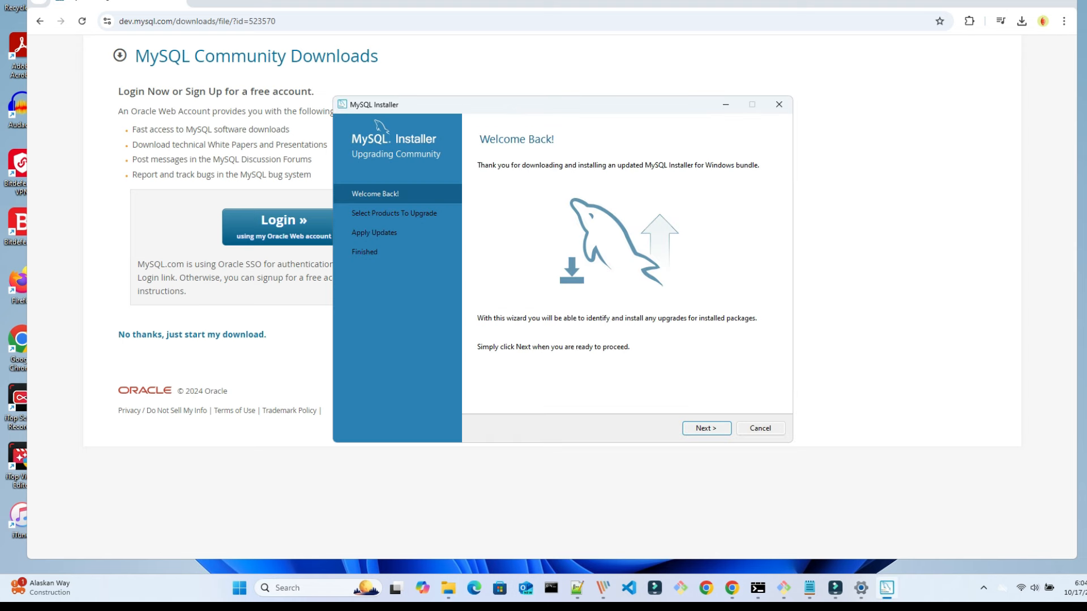
{"action": "key", "text": "Return"}
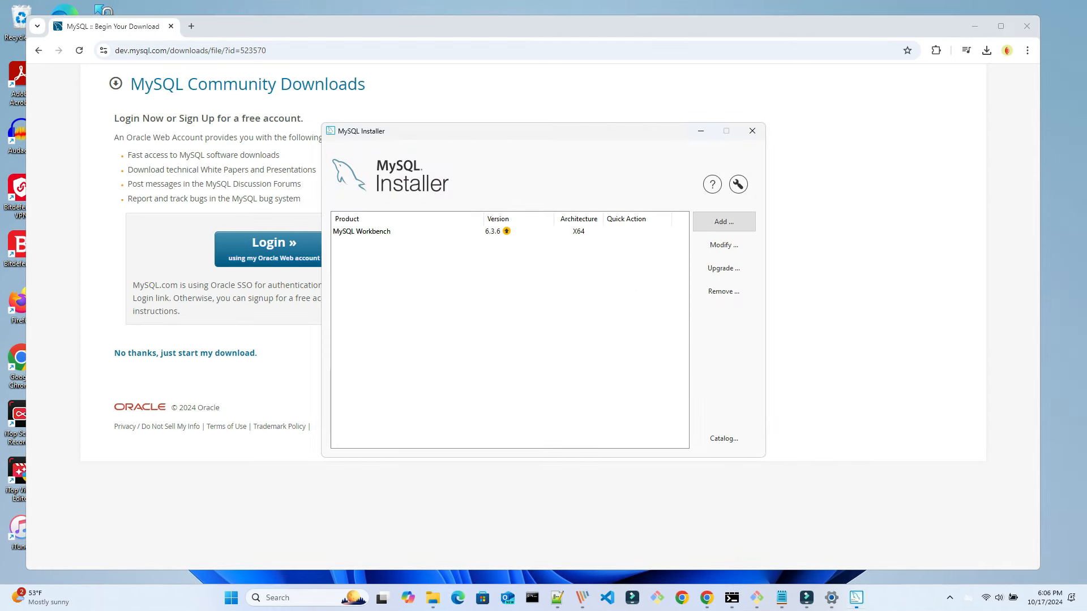
Add MySQL Server 5.7.44 - X64 to the products to be installed and proceed to the path conflicts page.
{"action": "left_click", "coordinate": [723, 221]}
{"action": "left_click", "coordinate": [470, 243]}
{"action": "left_click", "coordinate": [480, 251]}
{"action": "left_click", "coordinate": [490, 261]}
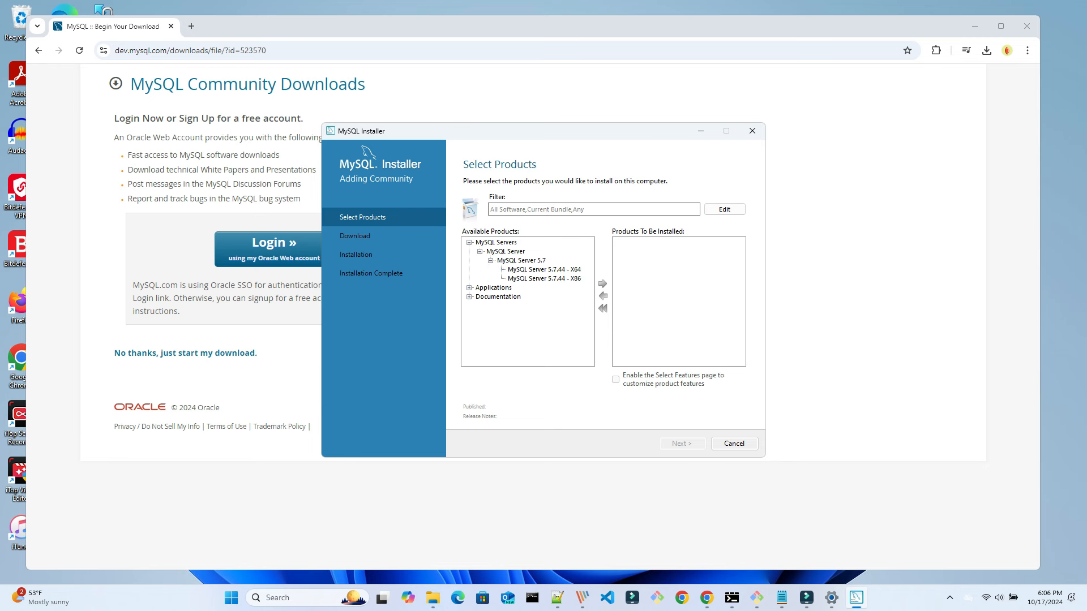
{"action": "left_click", "coordinate": [544, 270]}
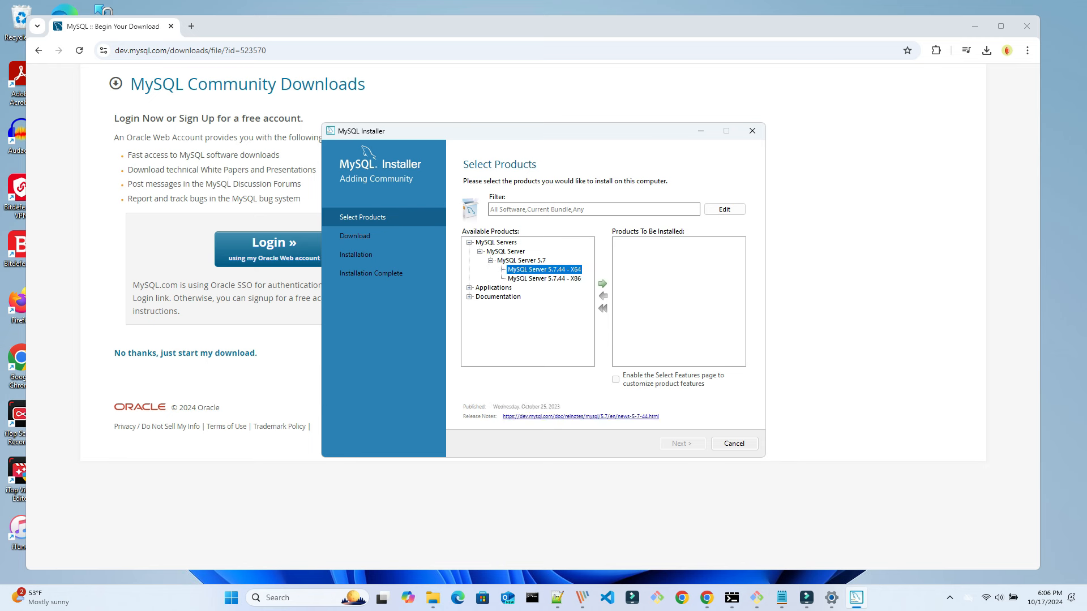
{"action": "left_click", "coordinate": [603, 283]}
{"action": "left_click", "coordinate": [681, 443]}
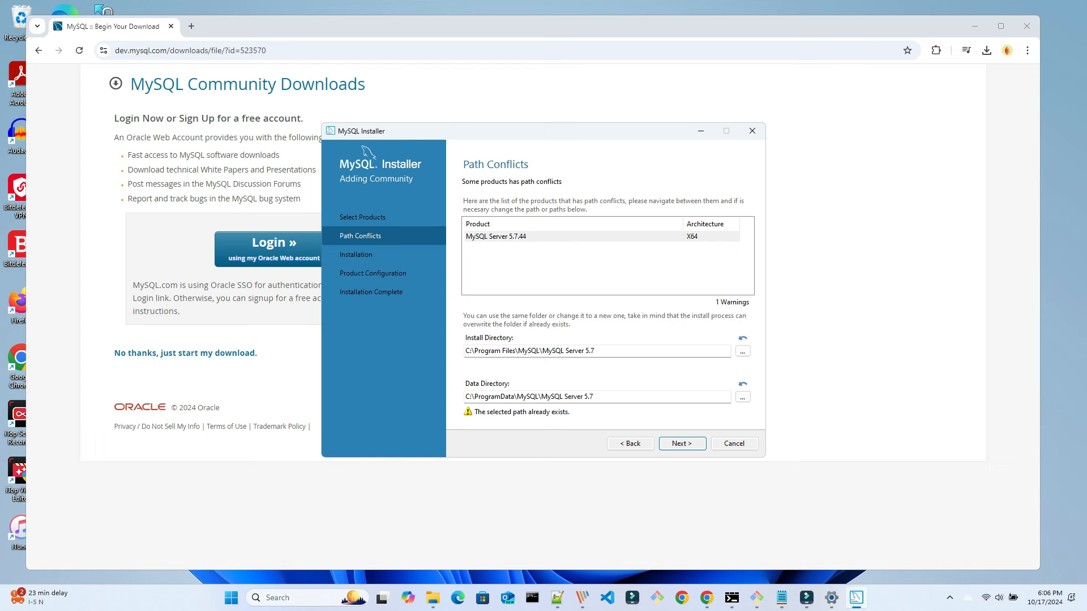
Examine the existing Data folder and its parent MySQL Server 5.7 folder in File Explorer, and return to the installer.
{"action": "key", "text": "Tab"}
{"action": "left_click_drag", "start_coordinate": [525, 185], "coordinate": [286, 61]}
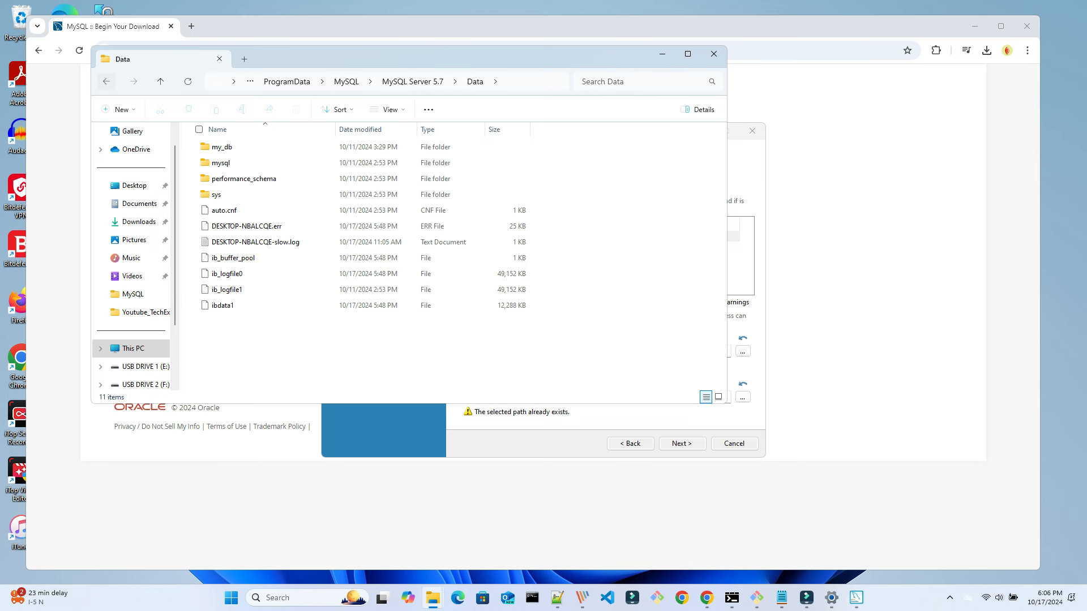
{"action": "key", "text": "alt+Left"}
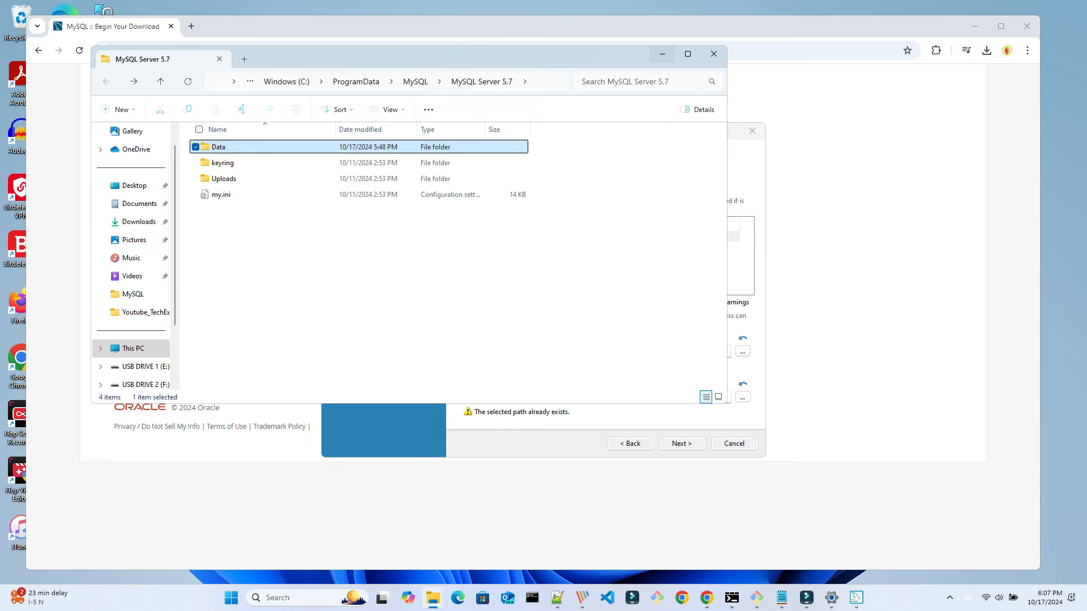
{"action": "left_click", "coordinate": [662, 55]}
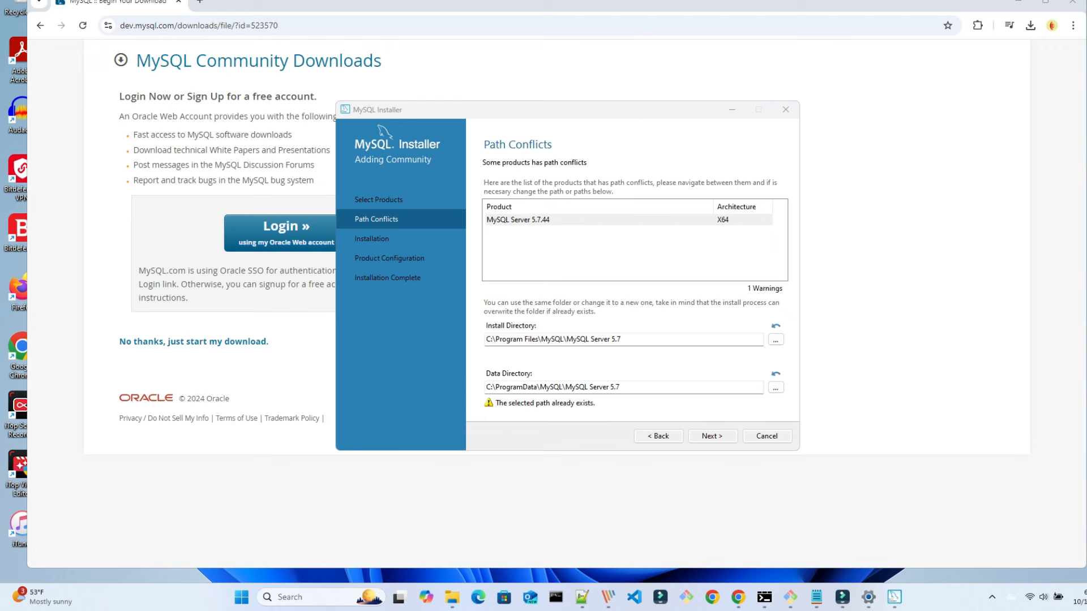
Keep the data directory C:\ProgramData\MySQL\MySQL Server 5.7, accept the path warning, and install MySQL Server 5.7.44.
{"action": "left_click", "coordinate": [620, 387]}
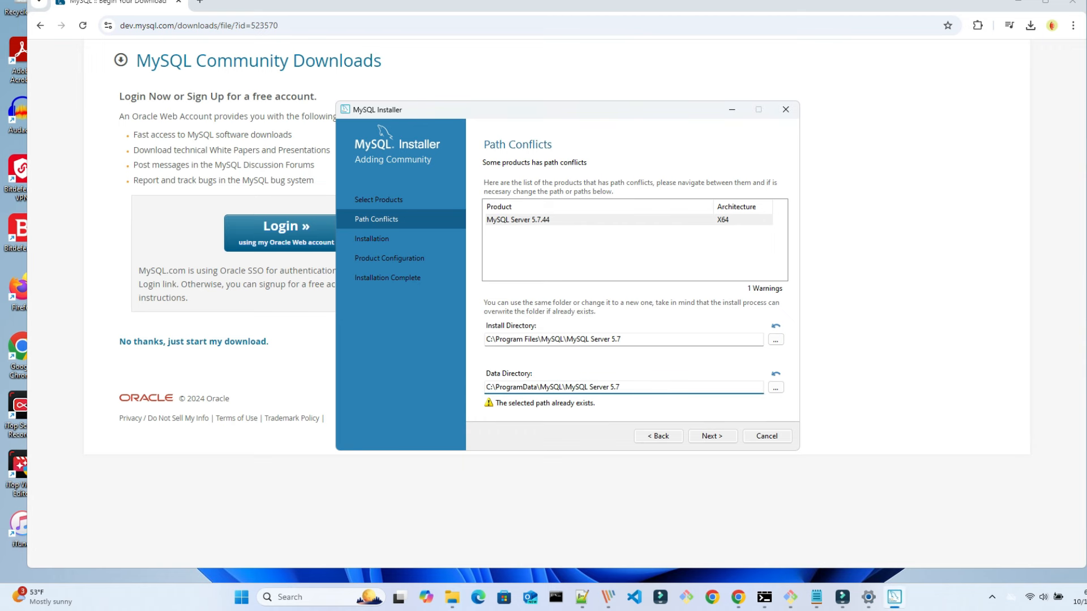
{"action": "left_click", "coordinate": [776, 388]}
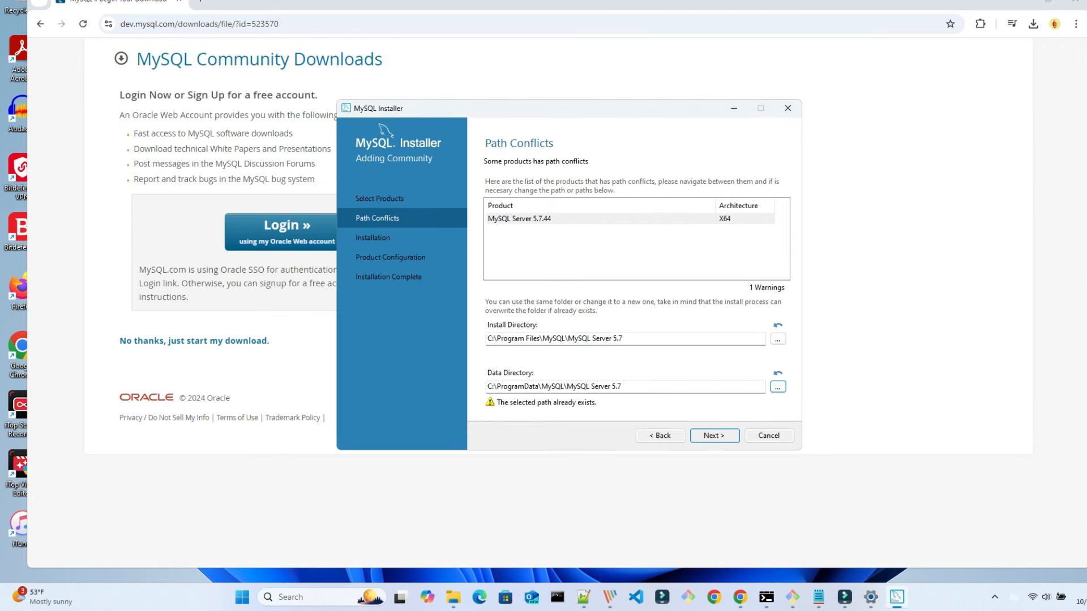
{"action": "left_click", "coordinate": [714, 436]}
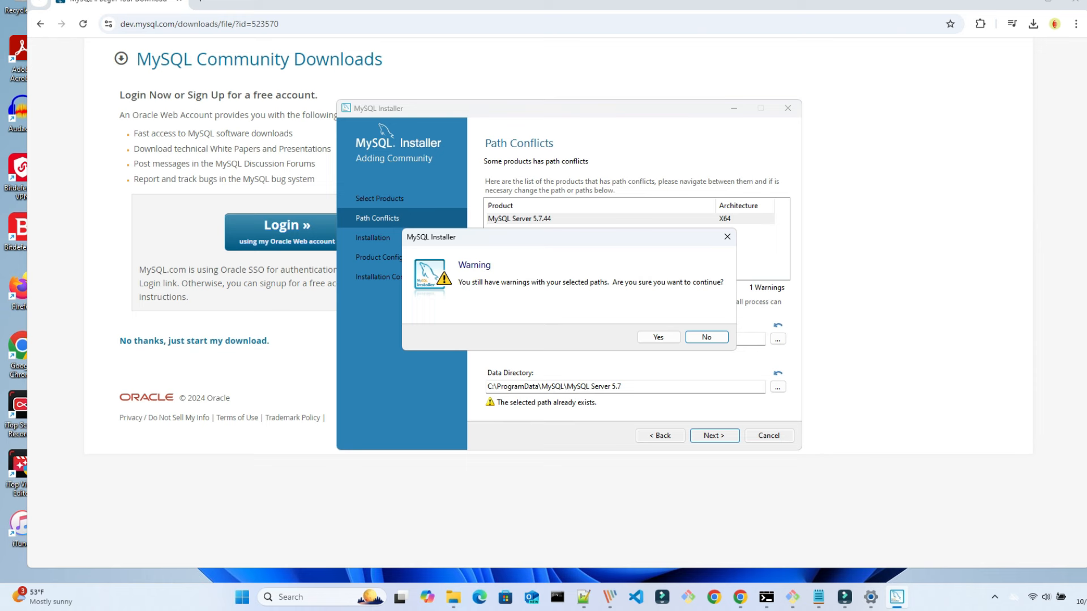
{"action": "left_click", "coordinate": [658, 337]}
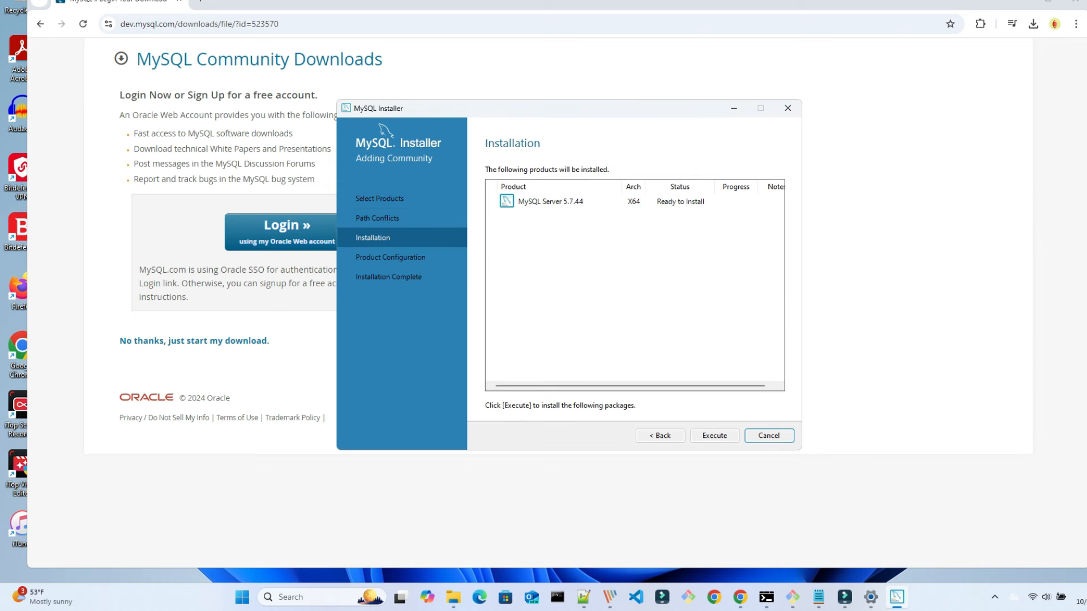
{"action": "left_click", "coordinate": [714, 435]}
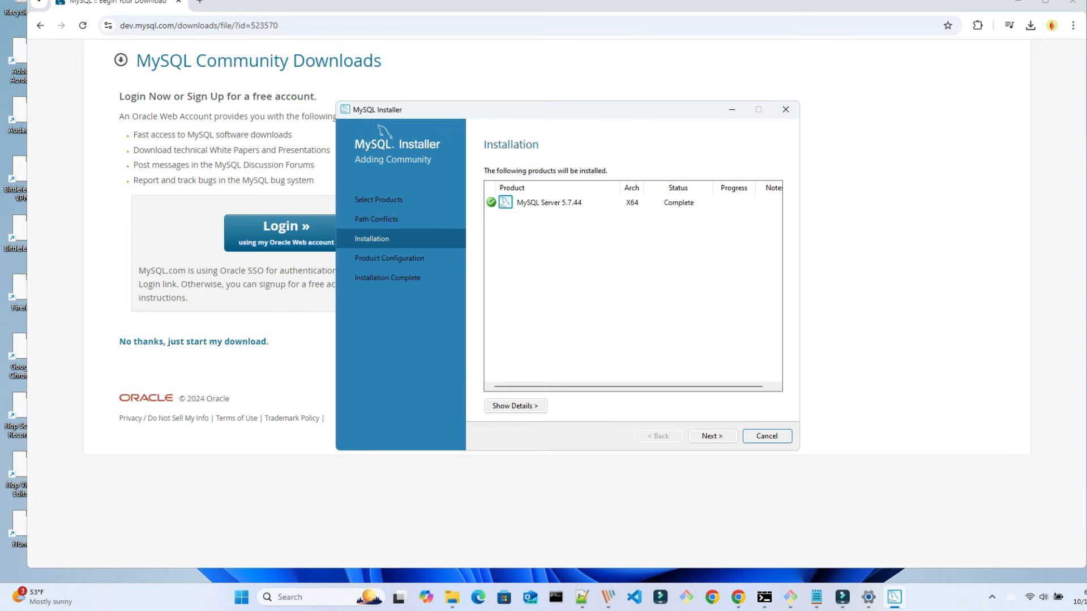
Begin the server configuration, keep the Development Computer type with TCP/IP port 3306, and enable the advanced and logging options.
{"action": "left_click", "coordinate": [712, 437]}
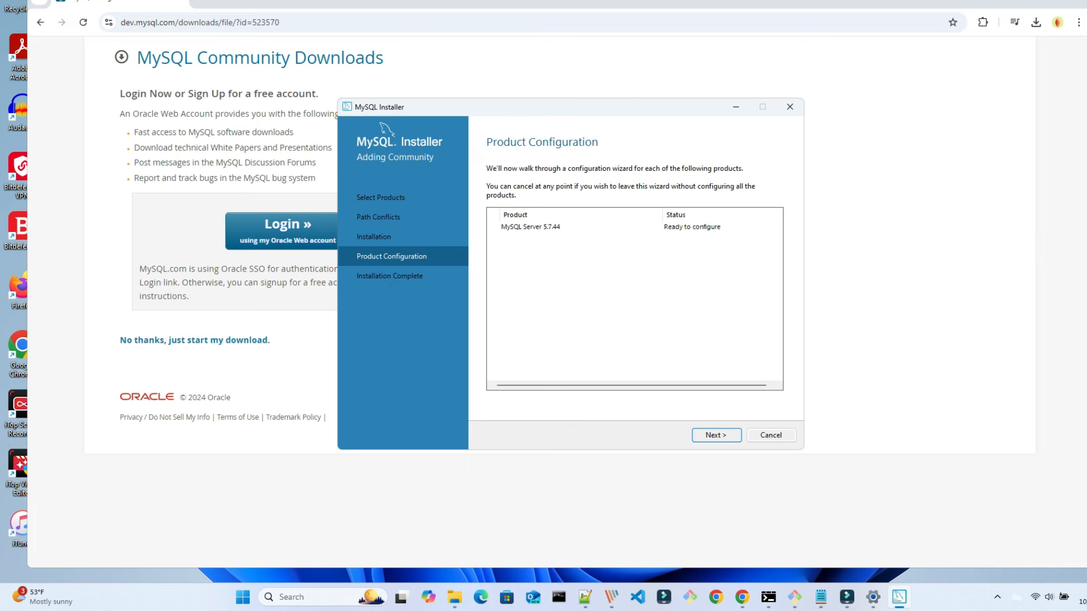
{"action": "left_click", "coordinate": [716, 436]}
{"action": "left_click", "coordinate": [772, 198]}
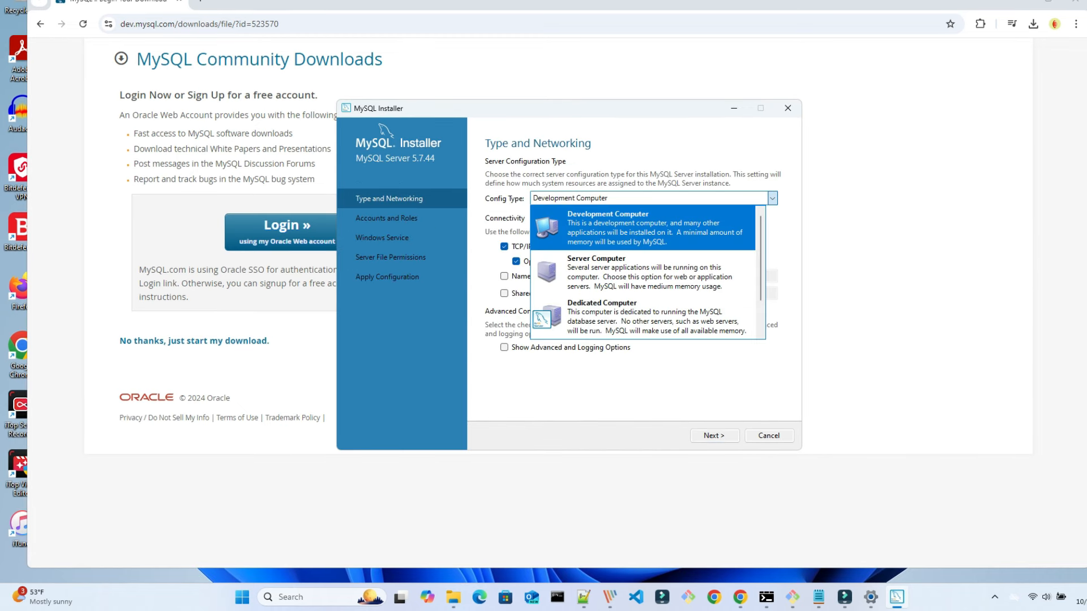
{"action": "left_click", "coordinate": [772, 198]}
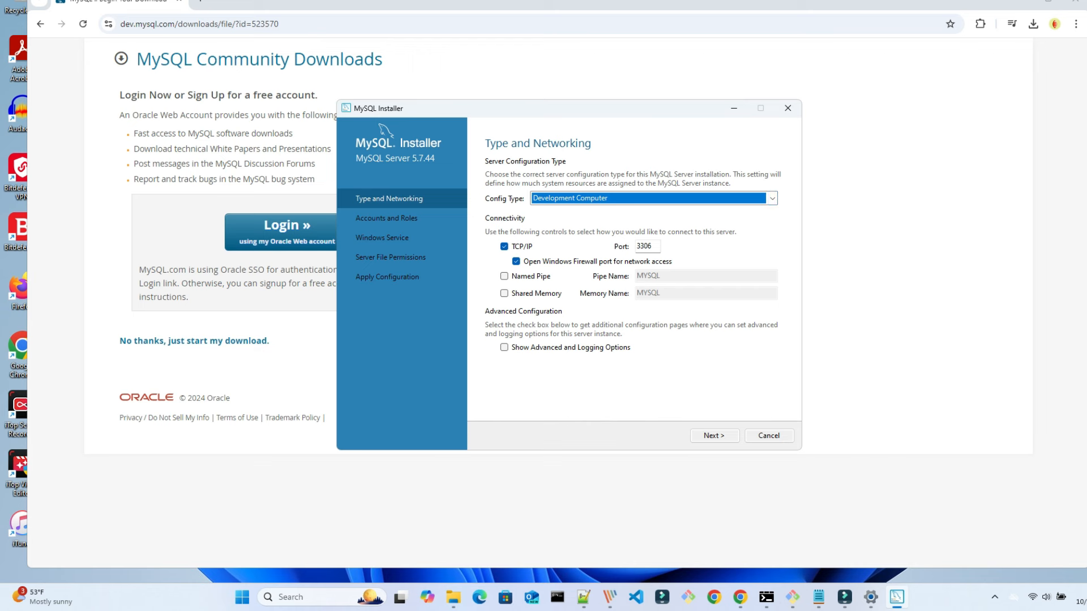
{"action": "left_click", "coordinate": [504, 347]}
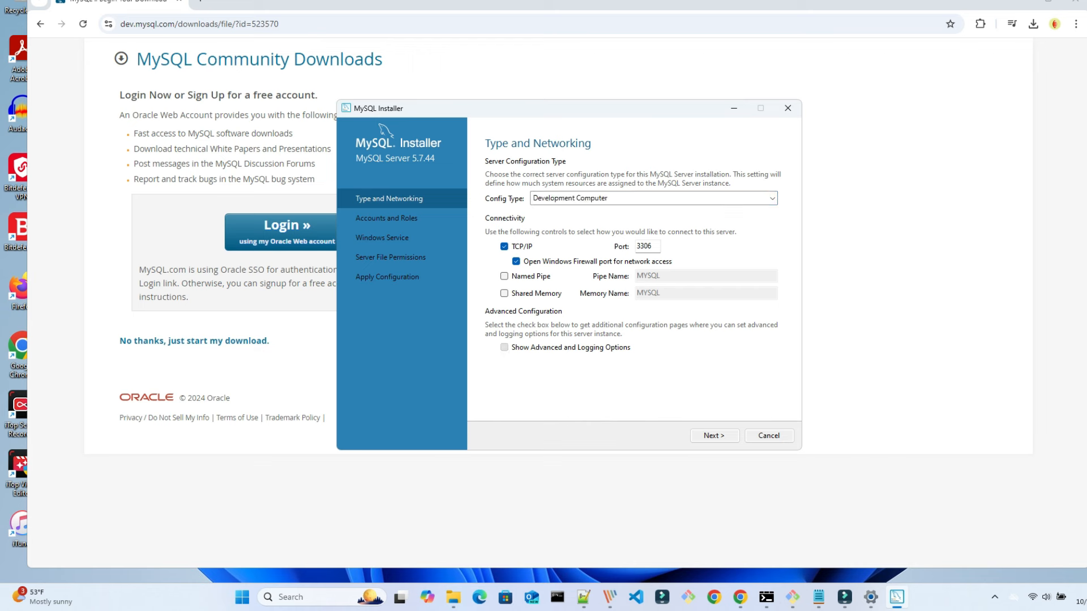
{"action": "key", "text": "Return"}
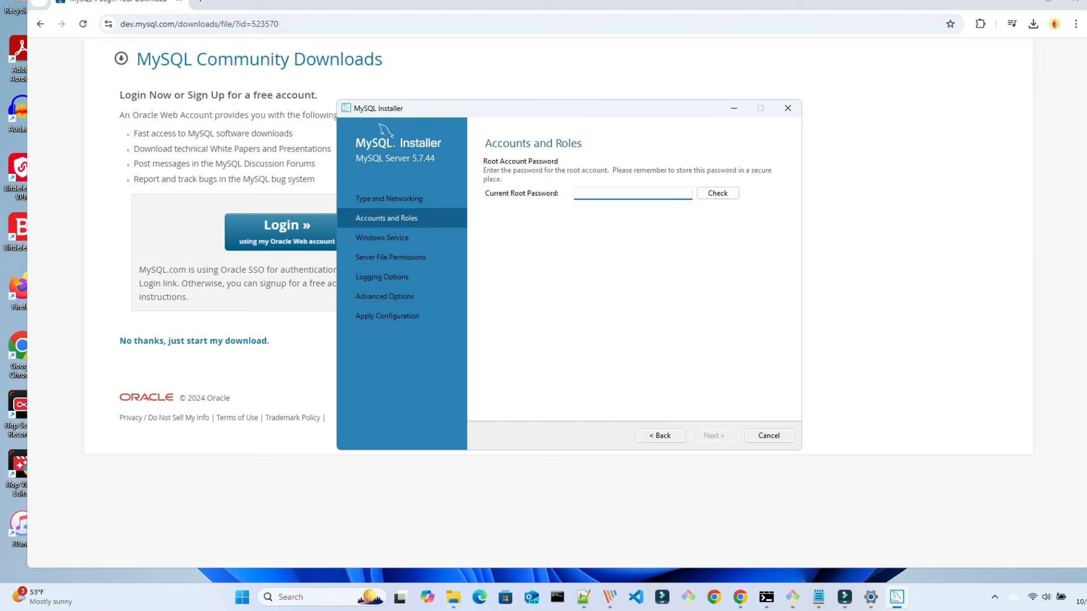
Enter the current root account password, check it, and continue to the Windows service settings.
{"action": "type", "text": "••••••••••"}
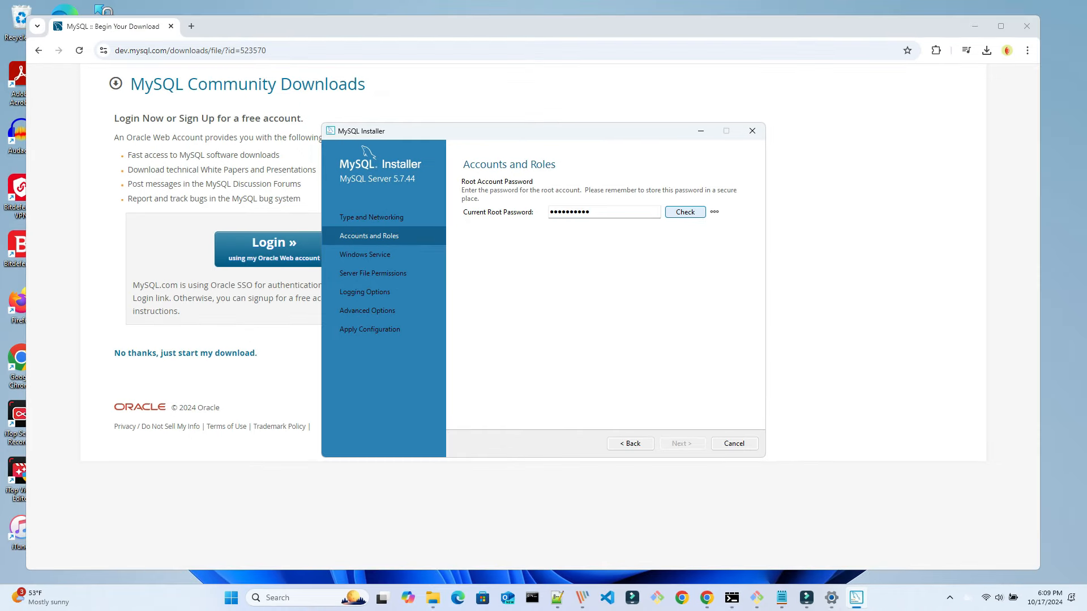
{"action": "key", "text": "Return"}
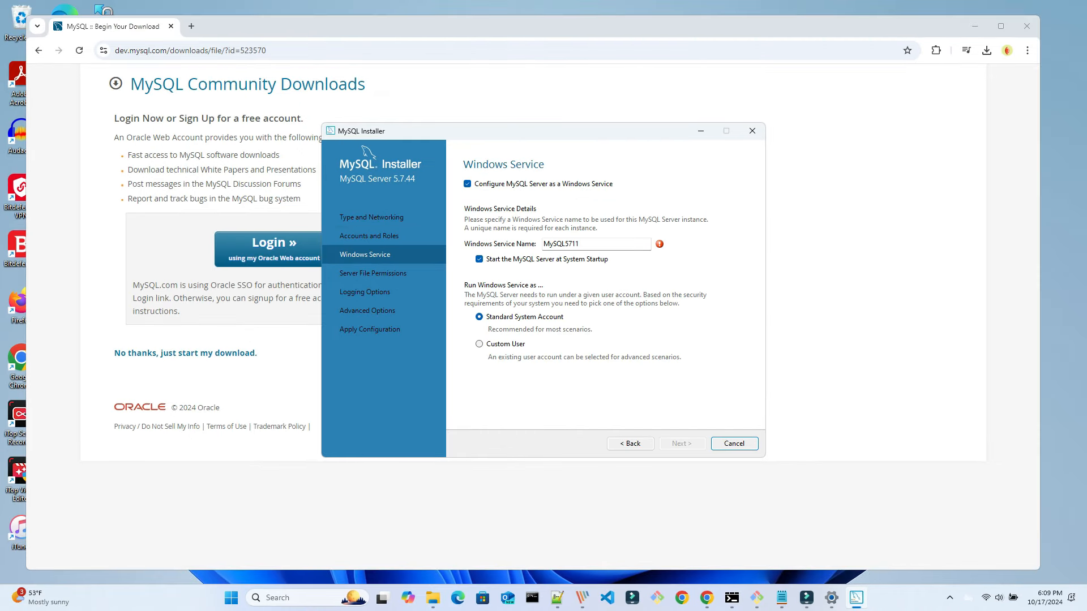
Set the Windows service name to MySQL5744 and continue to the server file permissions.
{"action": "left_click", "coordinate": [580, 244]}
{"action": "key", "text": "BackSpace"}
{"action": "type", "text": "44"}
{"action": "key", "text": "Return"}
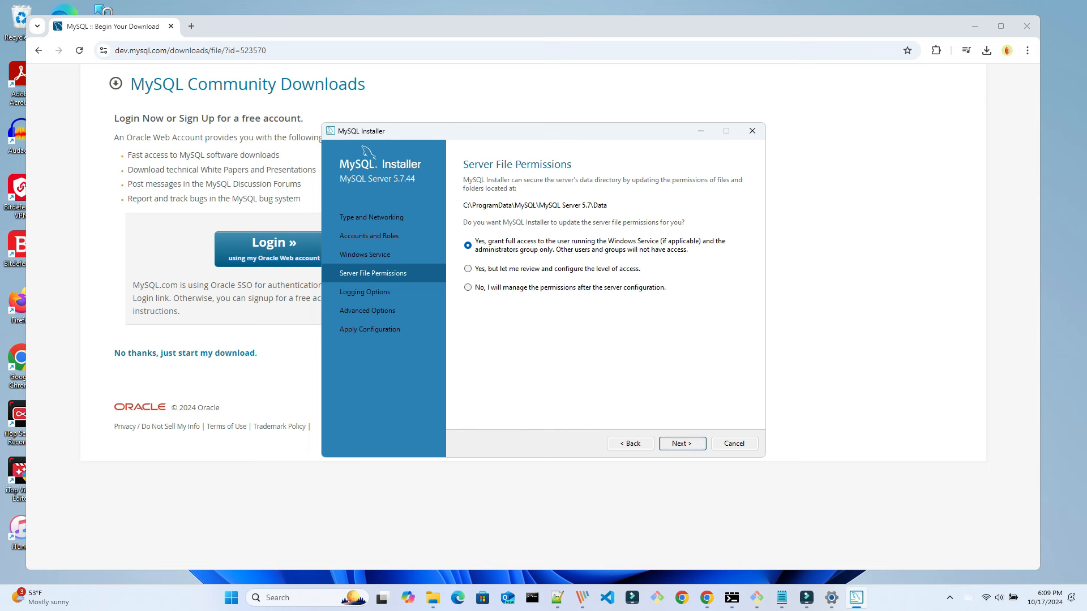
Keep full access for the service user and administrators group, and accept the default logging options with the slow query log enabled.
{"action": "key", "text": "Return"}
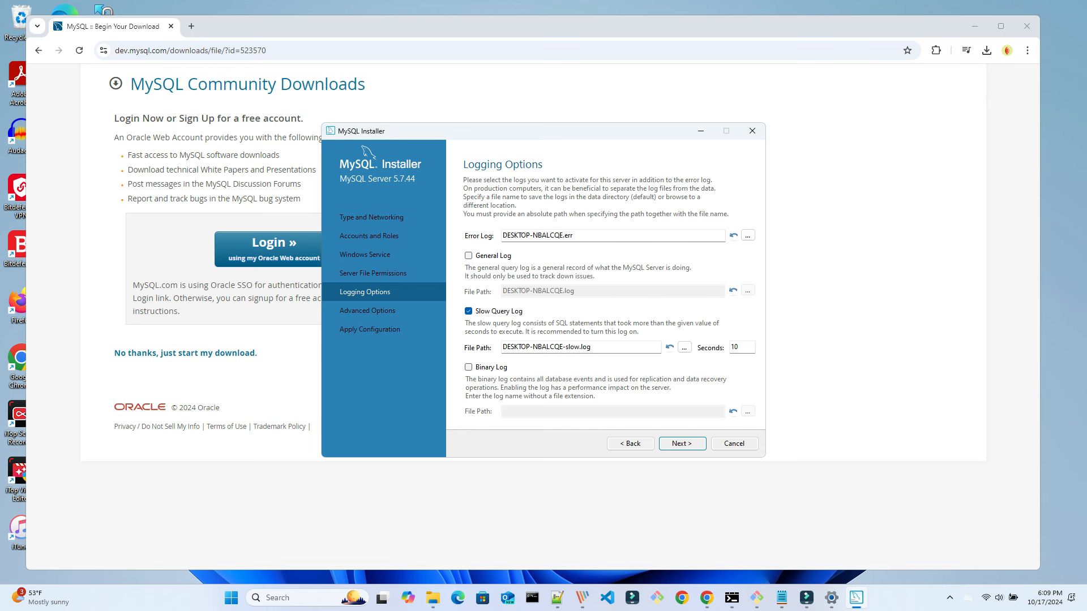
{"action": "key", "text": "Return"}
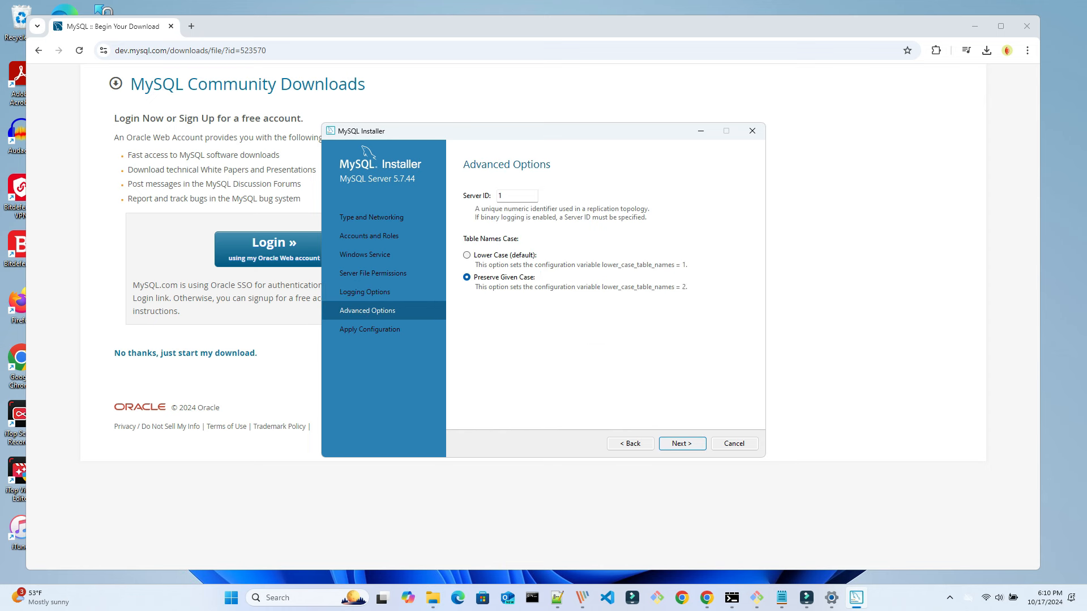
Keep Server ID 1 and Preserve Given Case for table names, apply the server configuration, and close the installer.
{"action": "key", "text": "Return"}
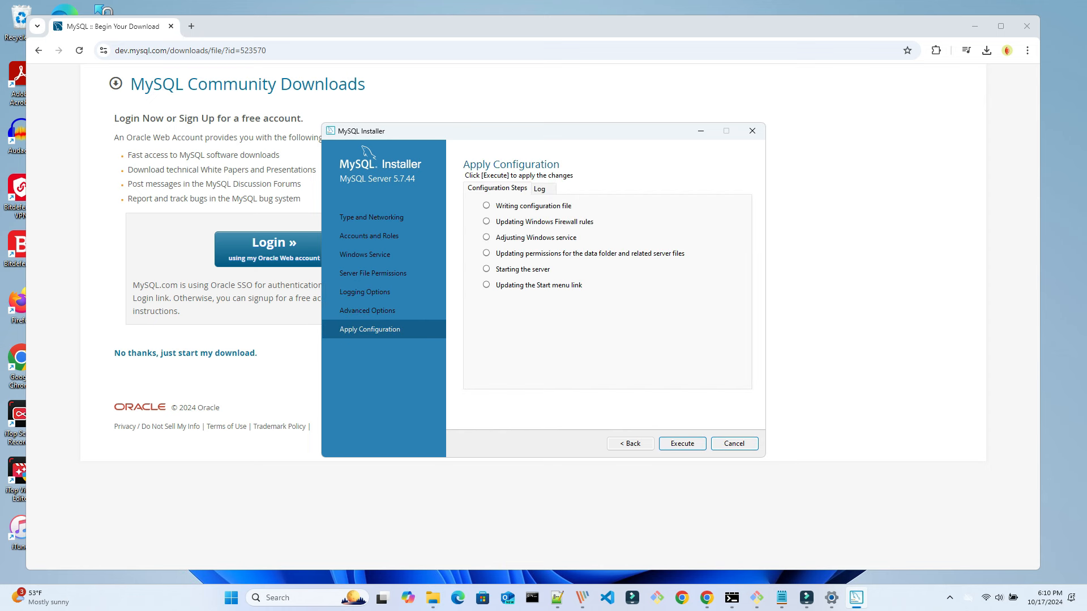
{"action": "key", "text": "Return"}
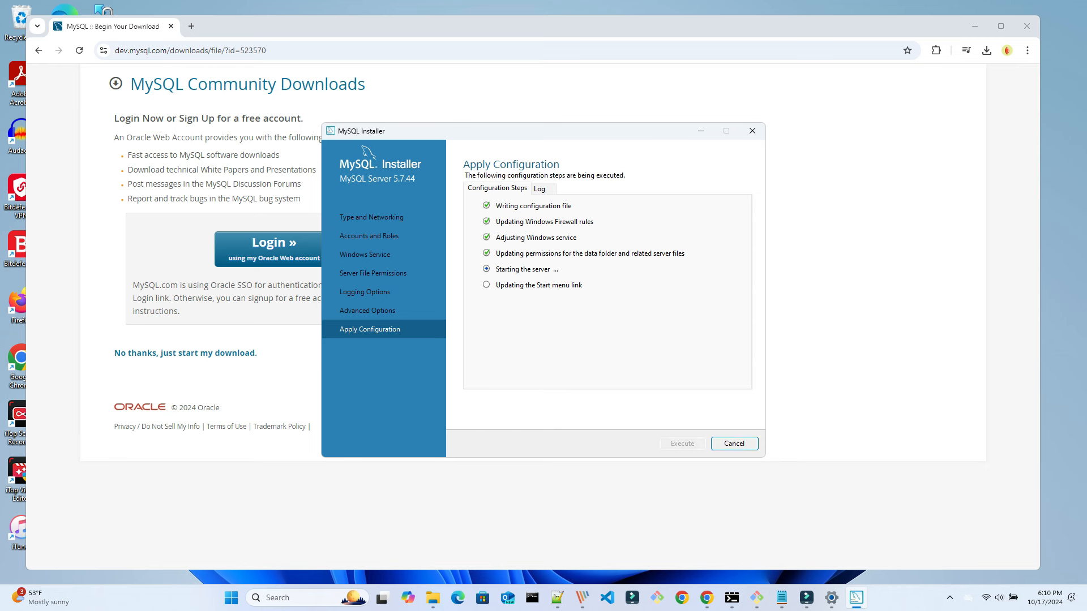
{"action": "key", "text": "Return"}
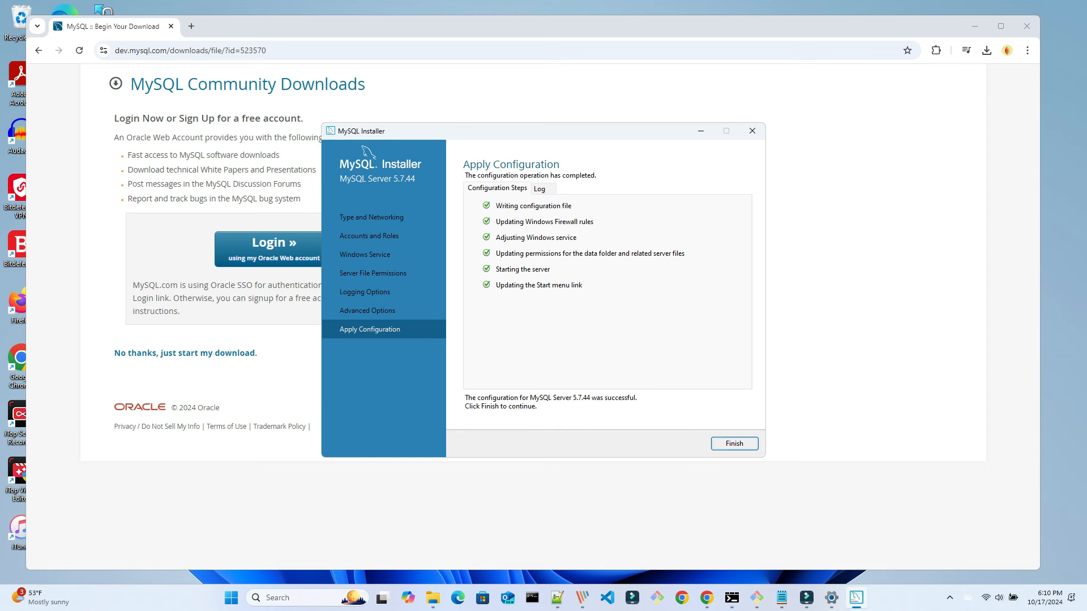
{"action": "key", "text": "Return"}
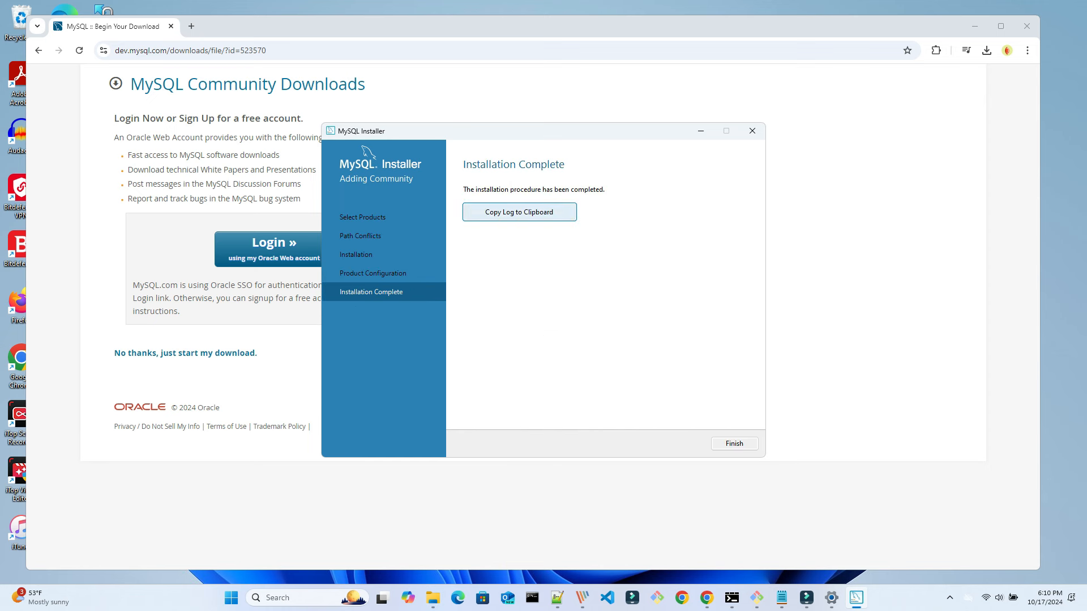
{"action": "left_click", "coordinate": [752, 131]}
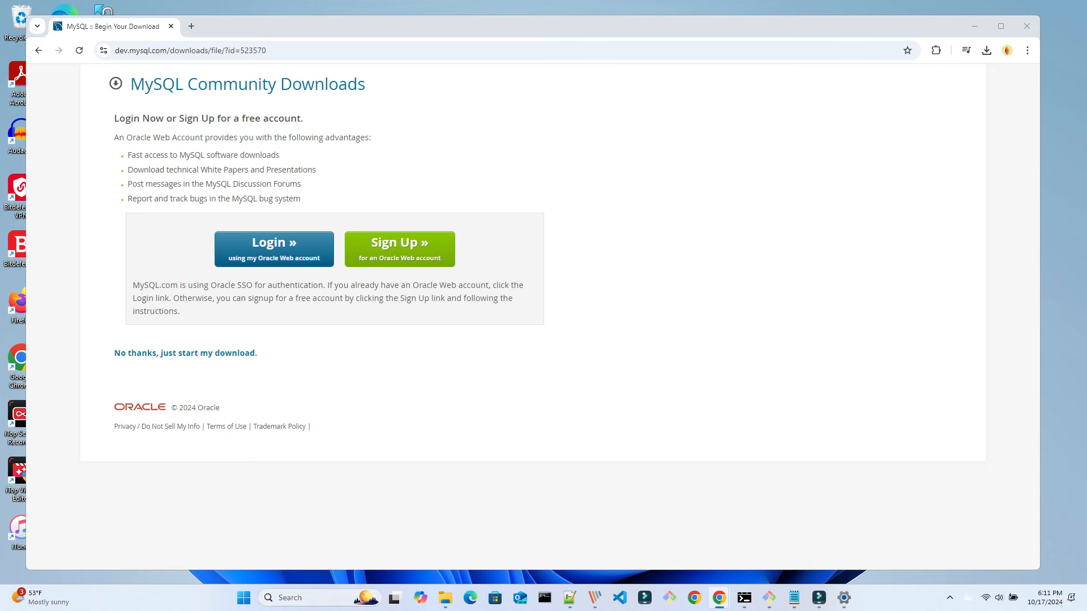
Switch to MySQL Workbench 6.3 CE and check the stored connections offered for connecting to a database.
{"action": "left_click", "coordinate": [300, 598]}
{"action": "type", "text": "mysql"}
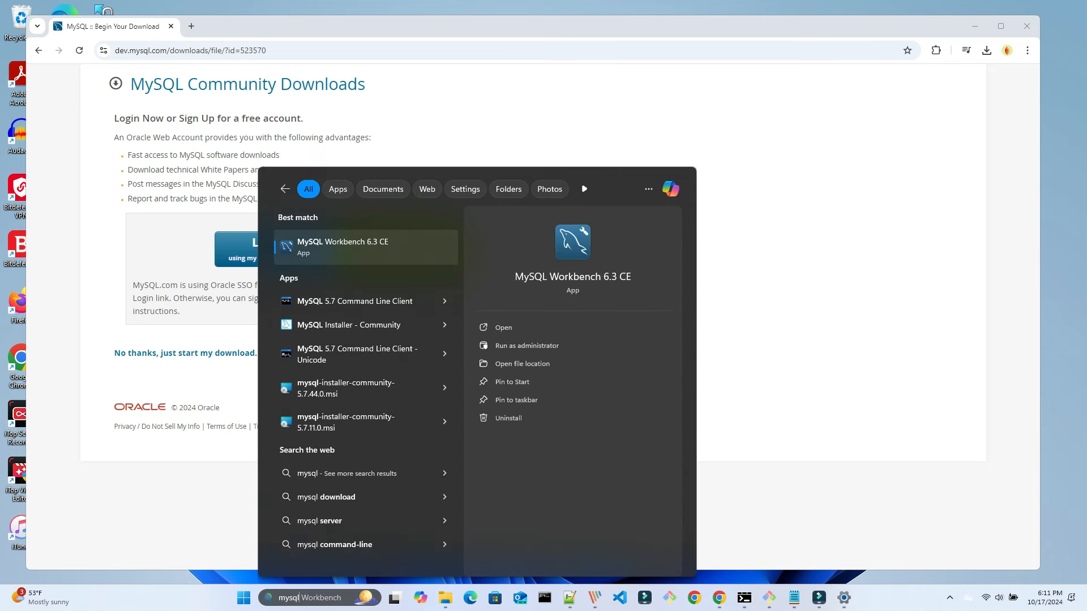
{"action": "left_click", "coordinate": [385, 247]}
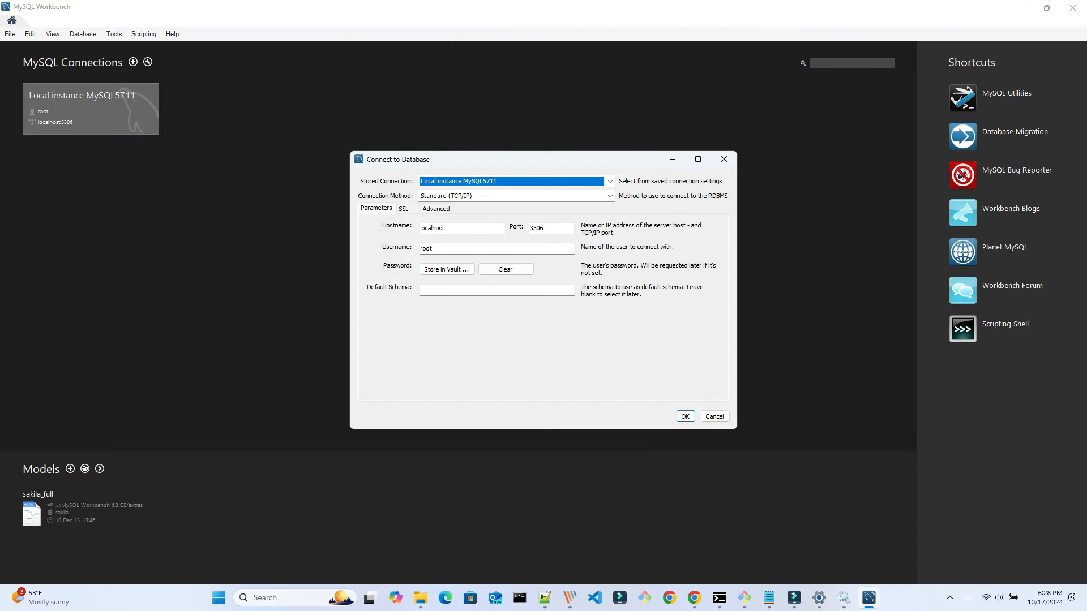
{"action": "left_click", "coordinate": [610, 182]}
{"action": "left_click", "coordinate": [611, 181]}
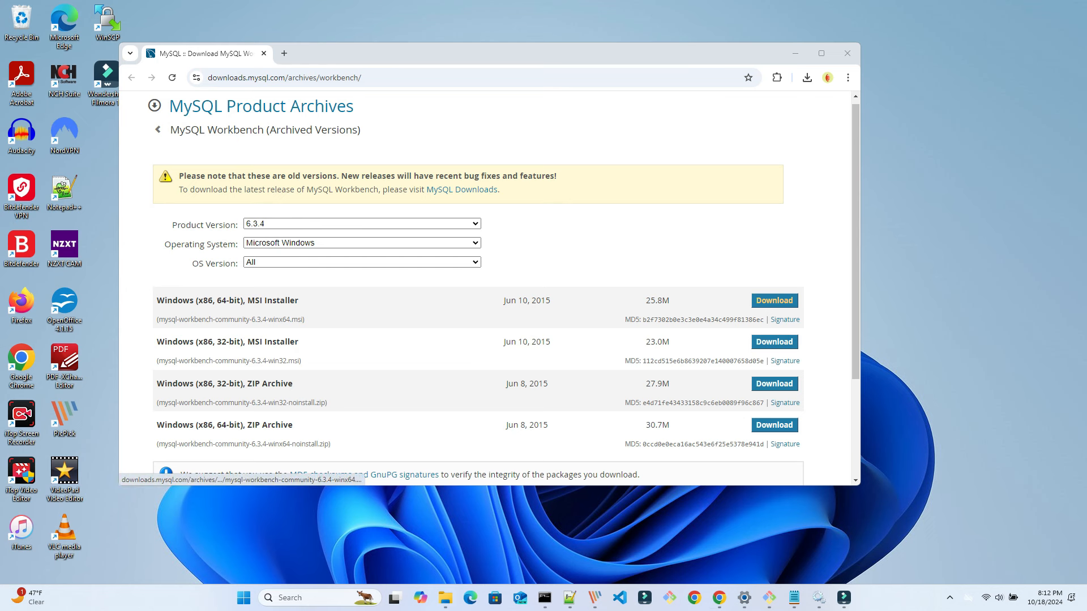
Download the 64-bit Windows MSI installer for MySQL Workbench 6.3.4, install it in the default folder, and launch Workbench.
{"action": "left_click", "coordinate": [775, 300]}
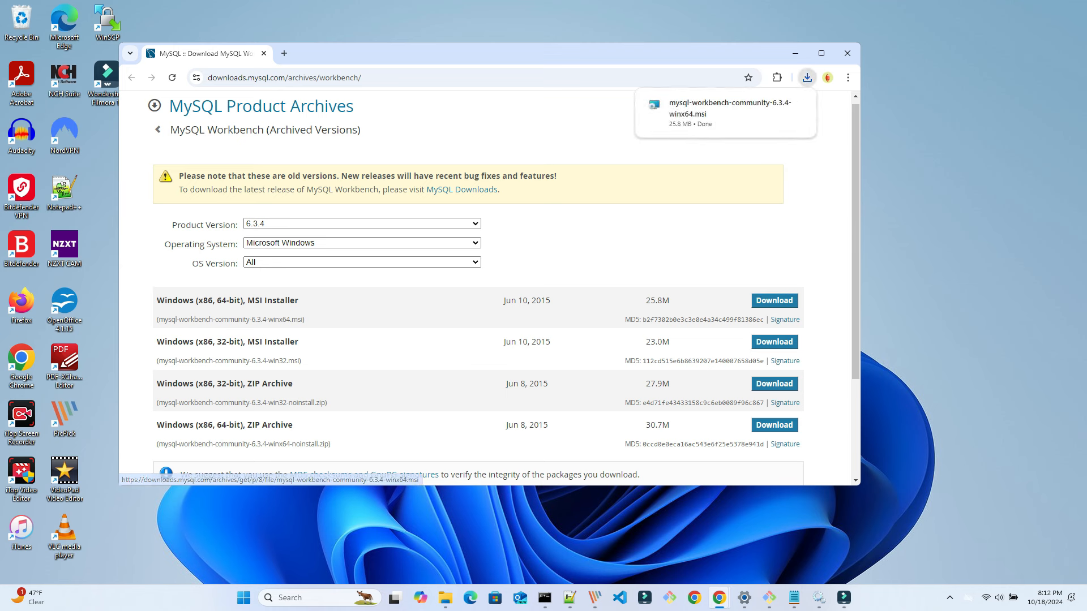
{"action": "left_click", "coordinate": [714, 111]}
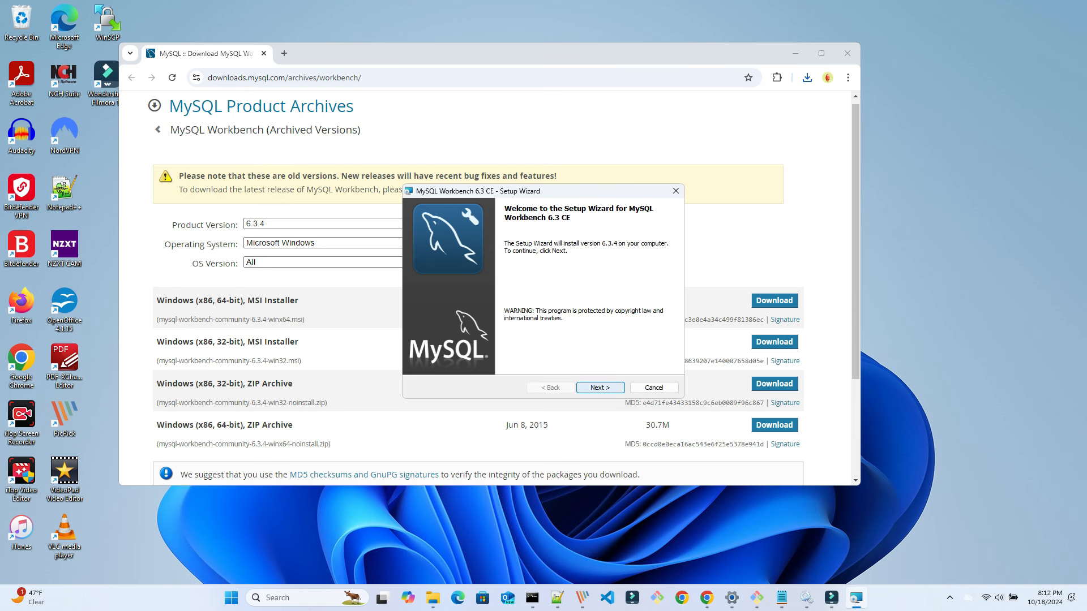
{"action": "key", "text": "Return"}
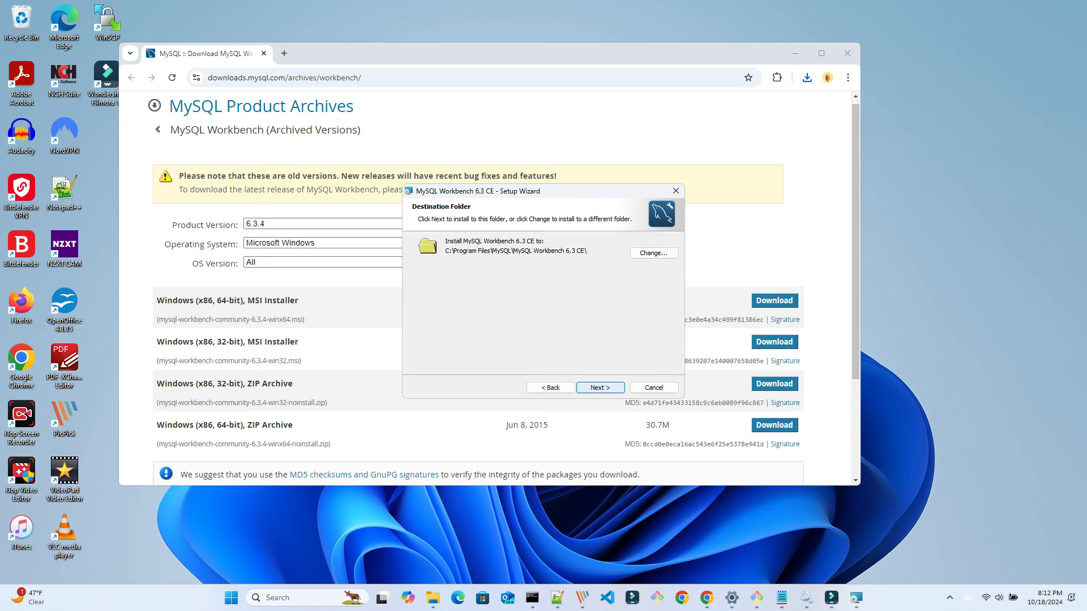
{"action": "key", "text": "Return"}
{"action": "key", "text": "Return"}
{"action": "key", "text": "Return"}
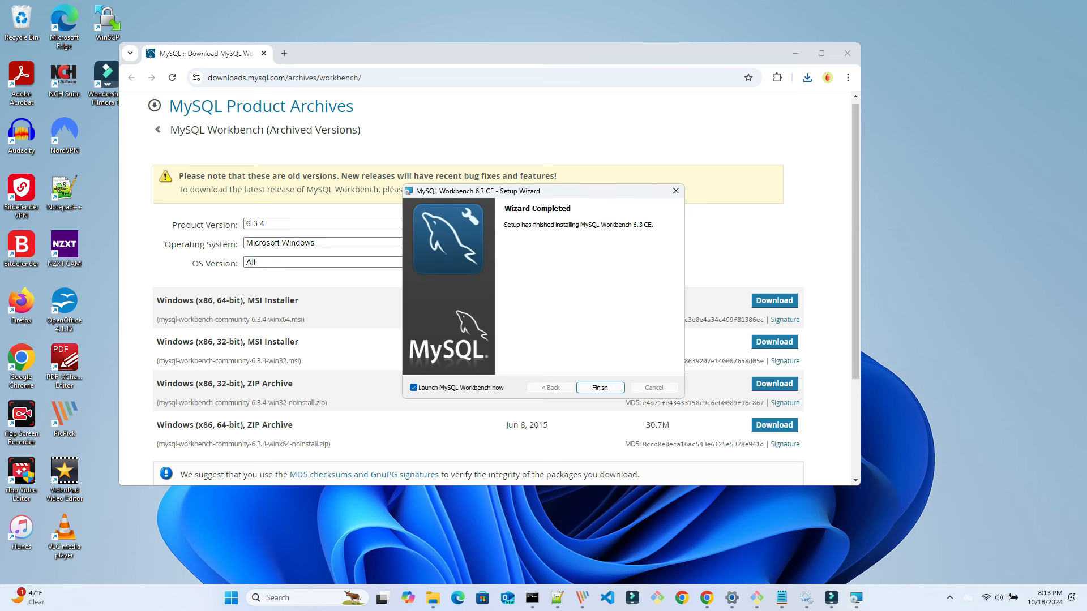
{"action": "key", "text": "Return"}
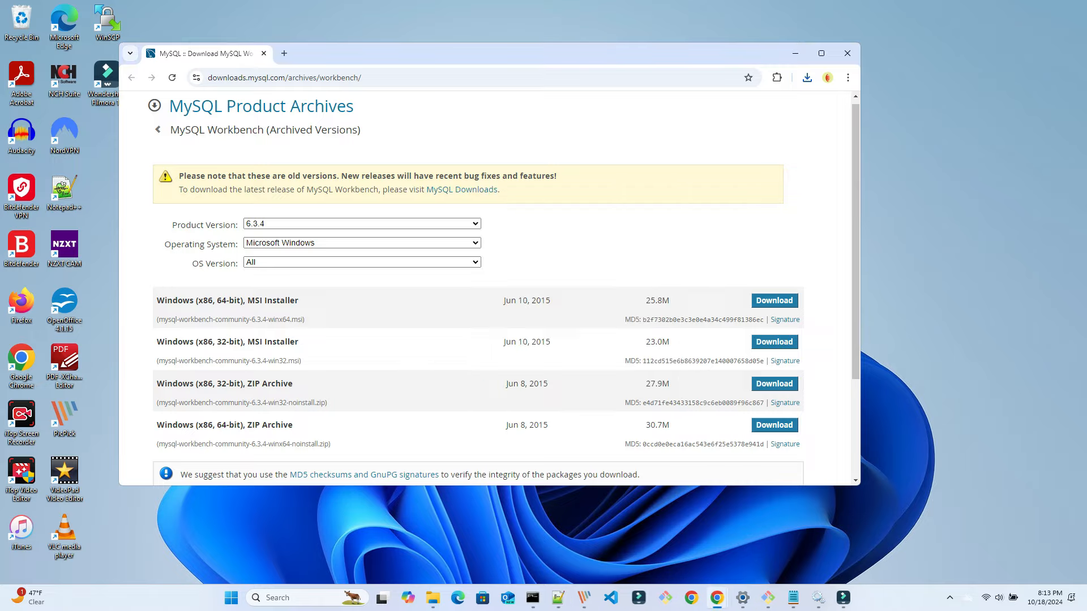
Connect to the Local instance MySQL57 connection as root by entering the account password.
{"action": "type", "text": "**********"}
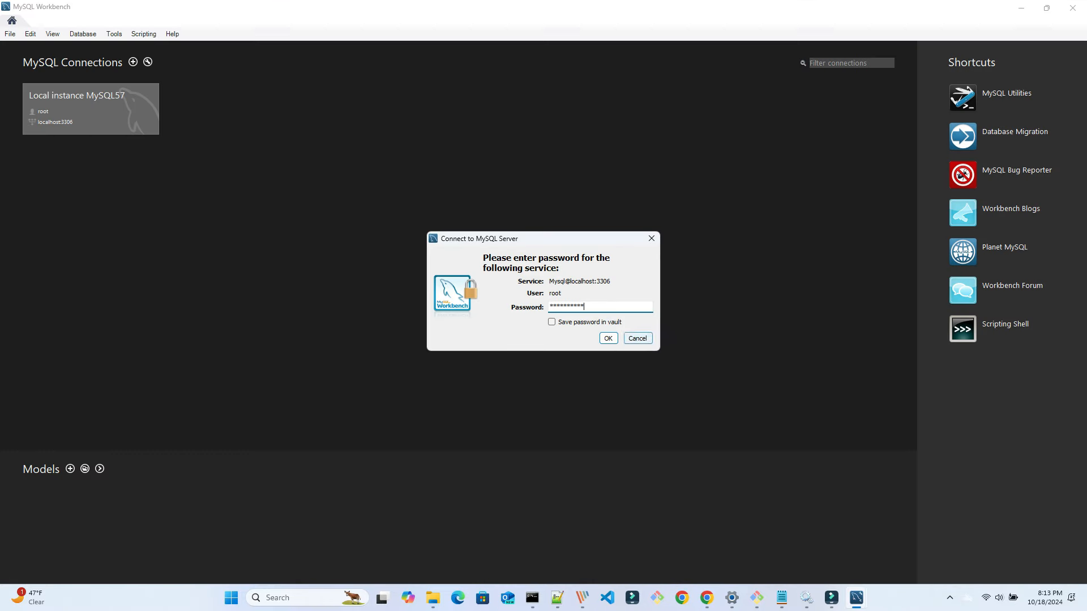
{"action": "left_click", "coordinate": [608, 338]}
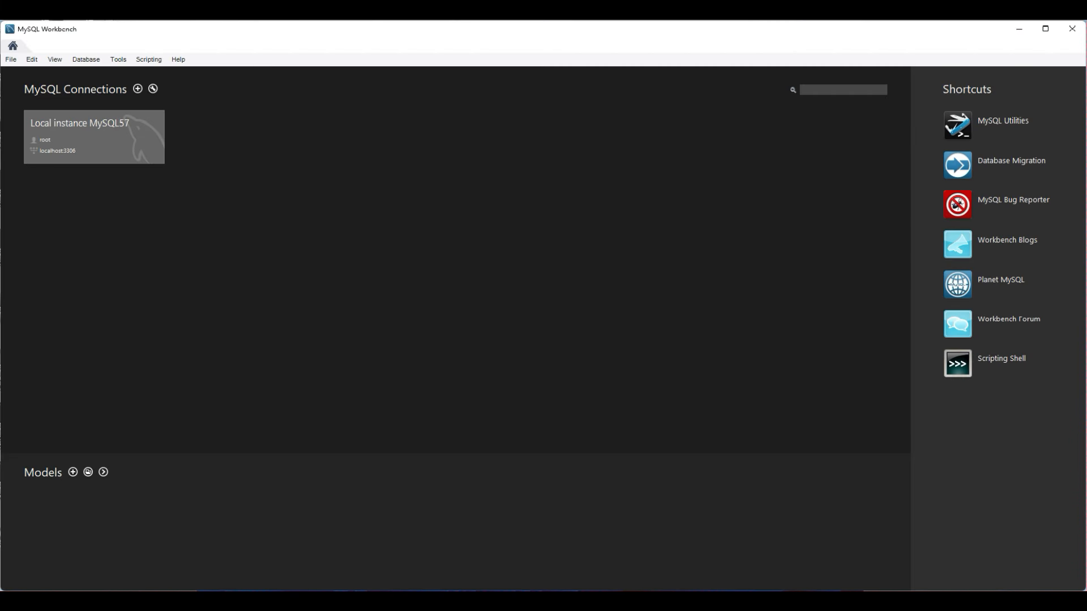
{"action": "left_click", "coordinate": [94, 137]}
{"action": "type", "text": "********"}
{"action": "key", "text": "Return"}
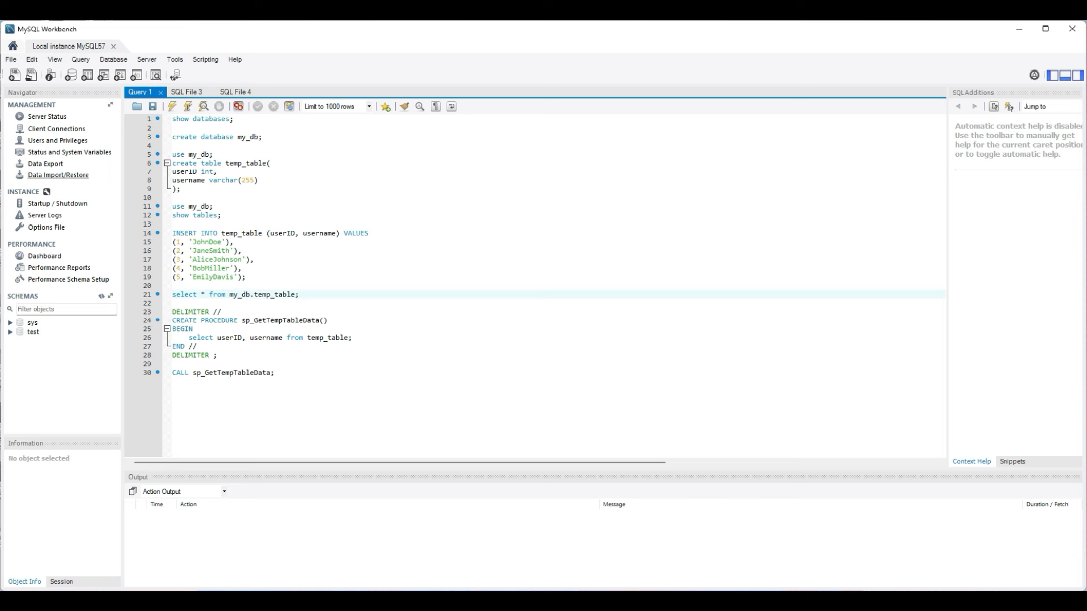
Open the Data Import page and load the dump project folder Dump20241017-1, followed by Dump20241018.
{"action": "left_click", "coordinate": [58, 175]}
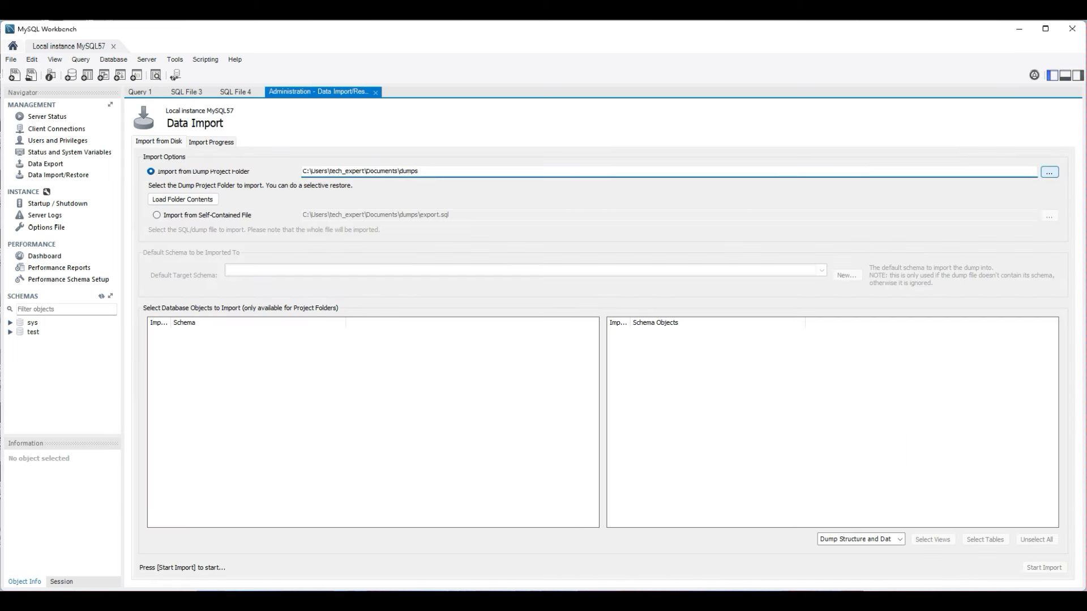
{"action": "left_click", "coordinate": [1050, 172]}
{"action": "left_click", "coordinate": [510, 278]}
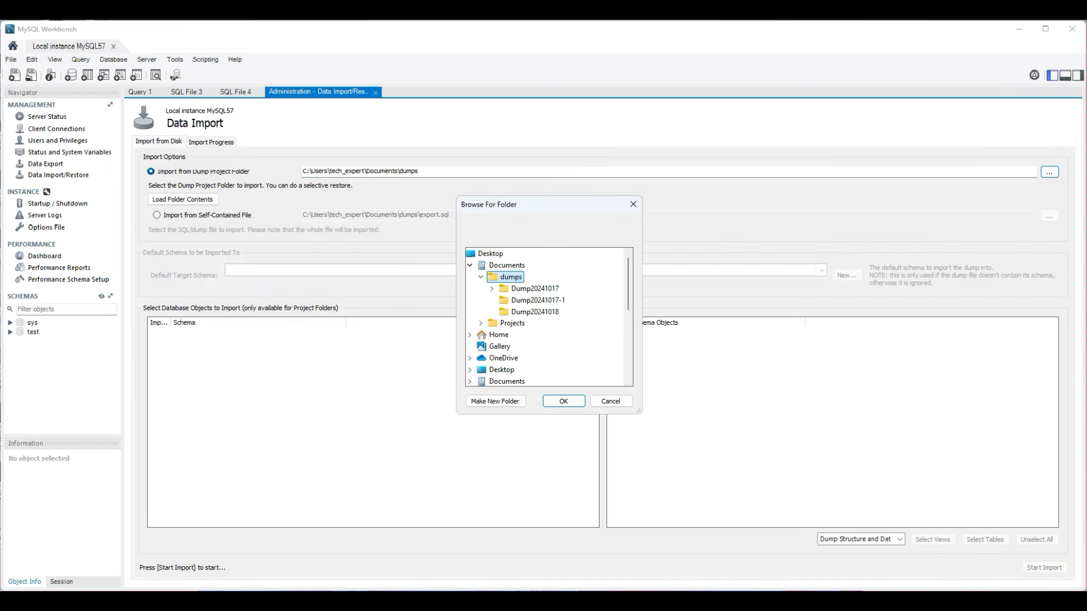
{"action": "left_click", "coordinate": [536, 300]}
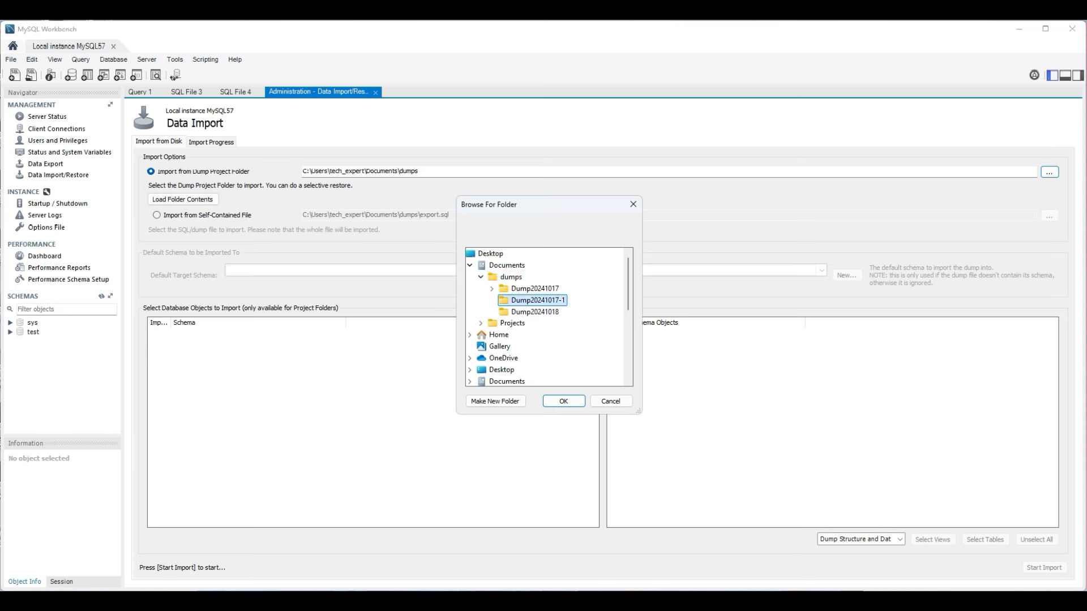
{"action": "left_click", "coordinate": [563, 401]}
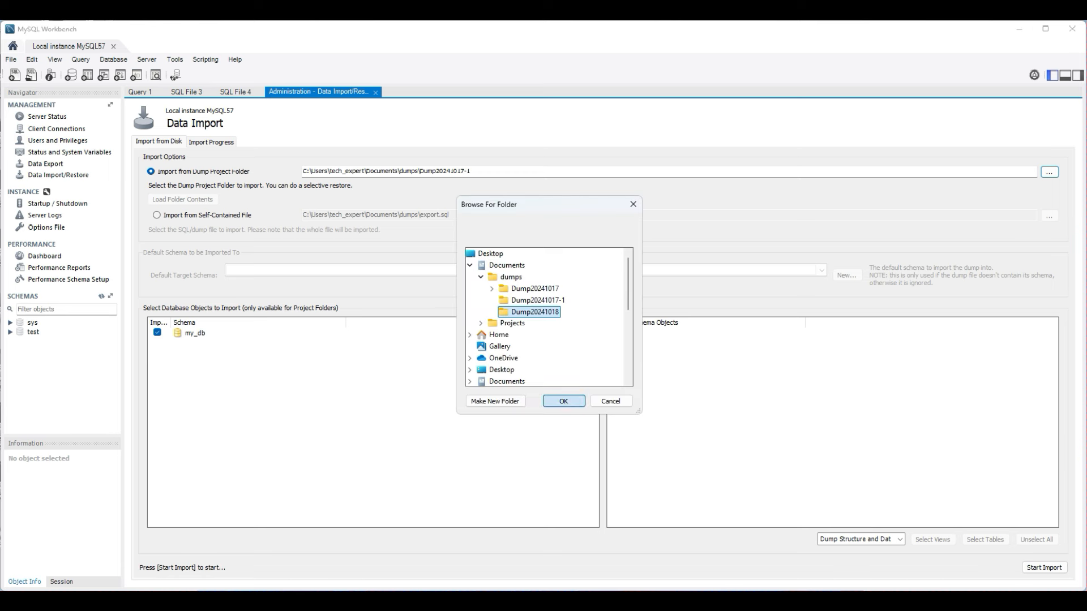
{"action": "left_click", "coordinate": [563, 401]}
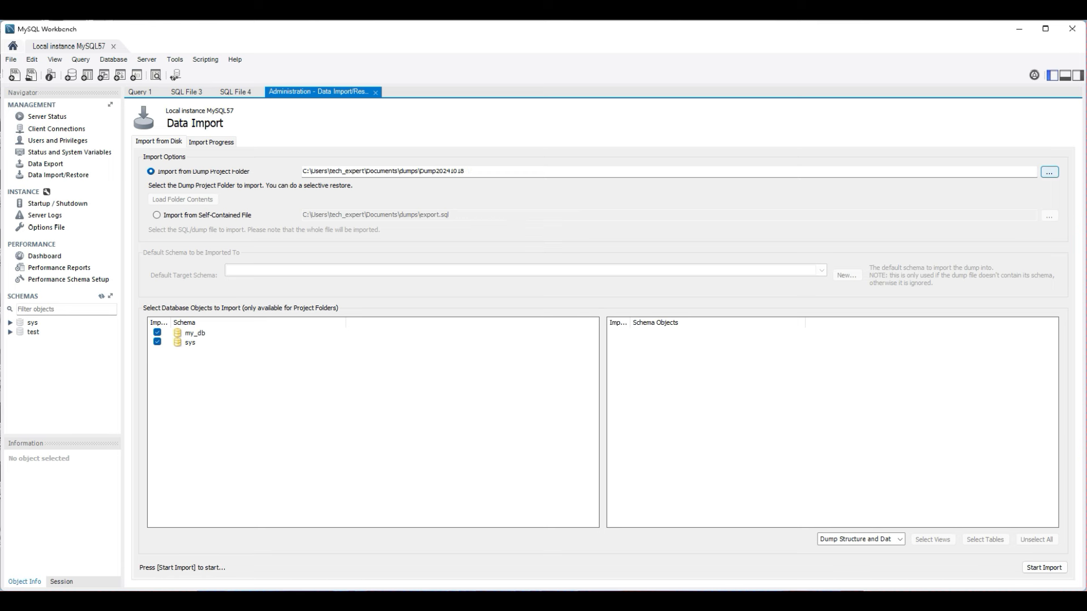
Load the dump project folder Dump20241017-1 again and start importing the my_db schema.
{"action": "left_click", "coordinate": [1049, 172]}
{"action": "left_click", "coordinate": [538, 301]}
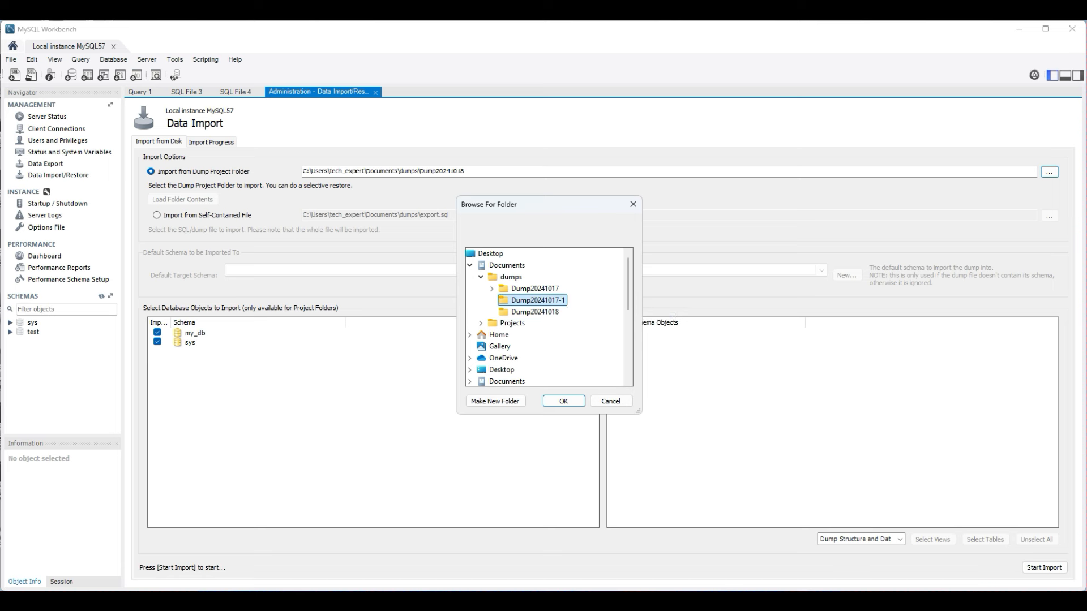
{"action": "left_click", "coordinate": [564, 401]}
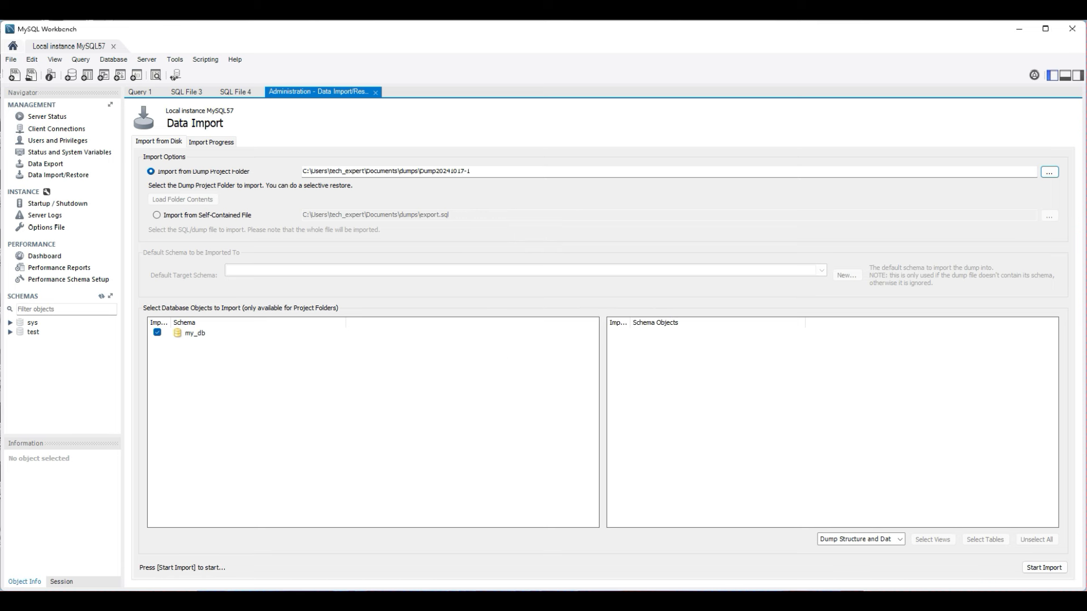
{"action": "left_click", "coordinate": [1043, 568]}
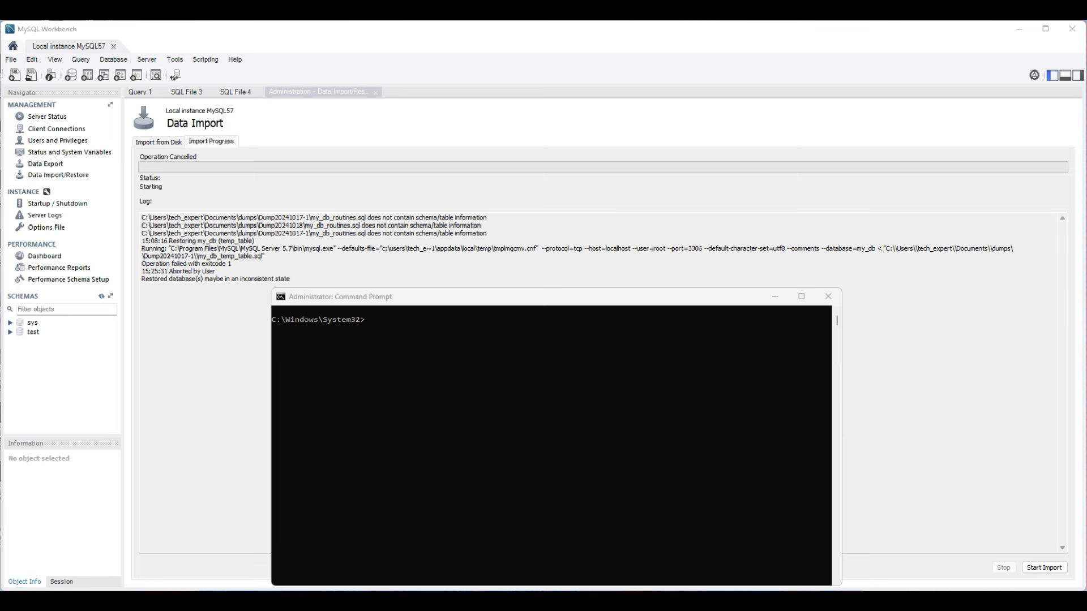
Copy the mysql.exe restore command for my_db_temp_table.sql from the import log and run it in the Command Prompt.
{"action": "left_click", "coordinate": [291, 279]}
{"action": "left_click_drag", "start_coordinate": [167, 248], "coordinate": [265, 256]}
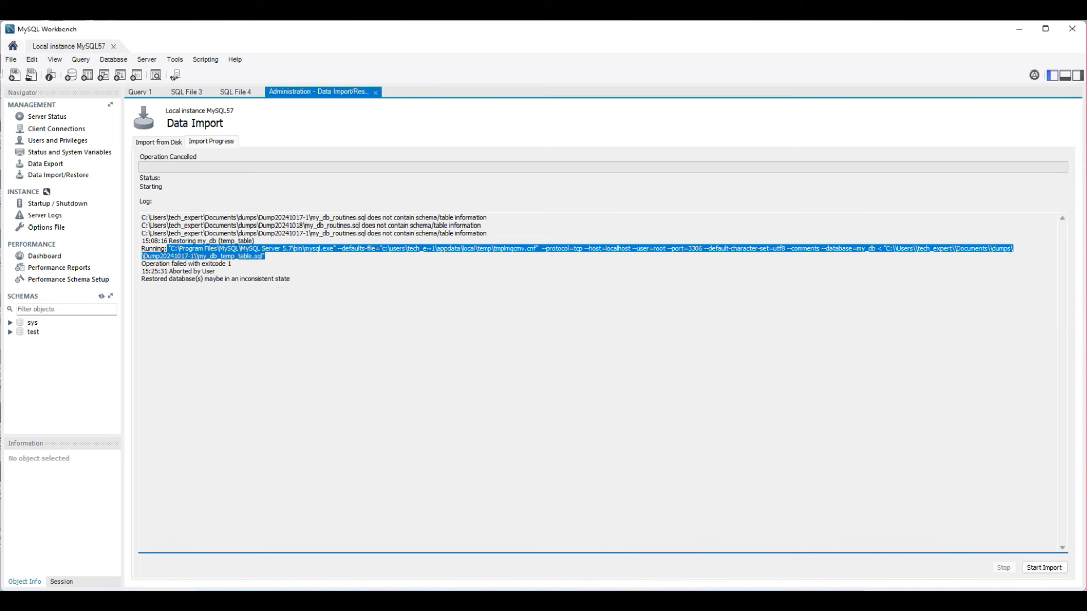
{"action": "key", "text": "alt+Tab"}
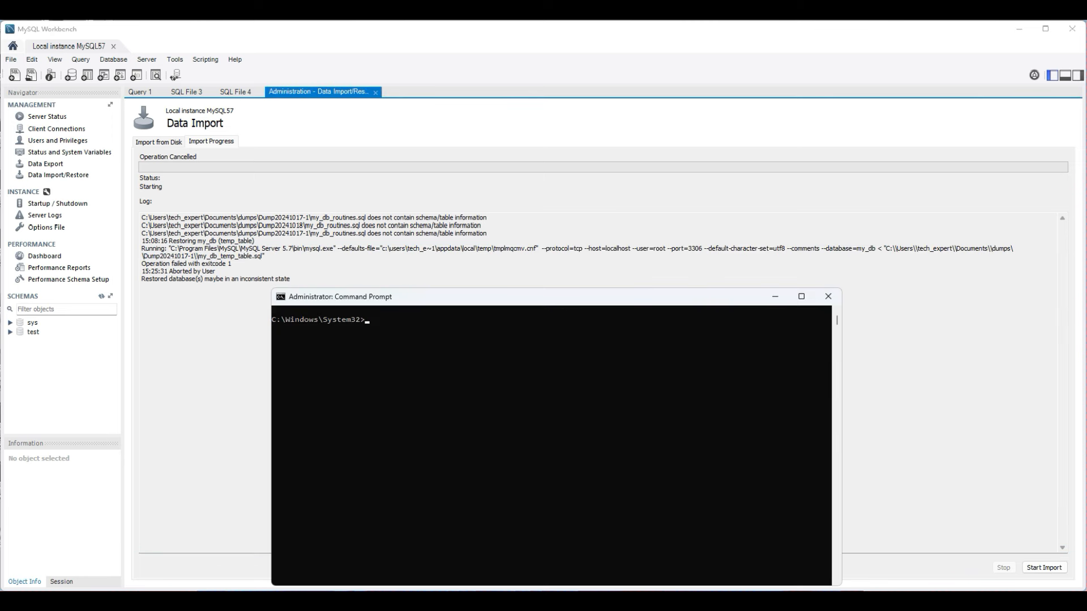
{"action": "type", "text": "\"C:\\Program Files\\MySQL\\MySQL Server 5.7\\bin\\mysql.exe\" --defaults-file=\"c:\\users\\tech_e~1\\appdata\\local\\temp\\tmplmqcmv.cnf\"  --protocol=tcp --host=localhost --user=root --port=3306 --default-character-set=utf8 --comments --database=my_db < \"C:\\\\Users\\\\tech_expert\\\\Documents\\\\dumps\\\\Dump20241017-1\\\\my_db_temp_table.sql\""}
{"action": "key", "text": "Return"}
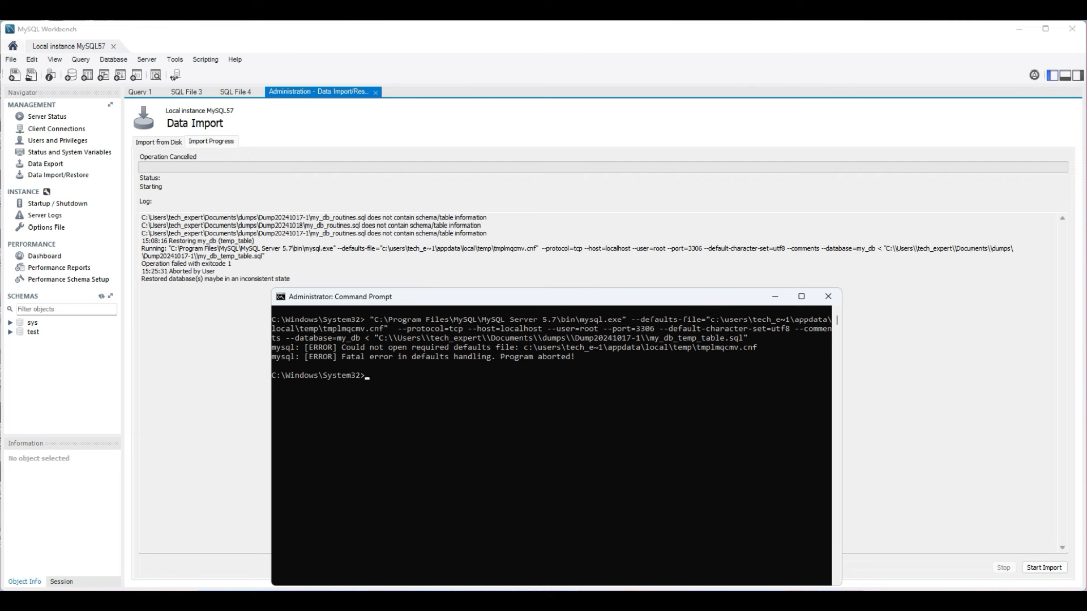
In Services, open the MySQL57 service properties and copy the my.ini defaults file path from the path to executable.
{"action": "key", "text": "alt+Tab"}
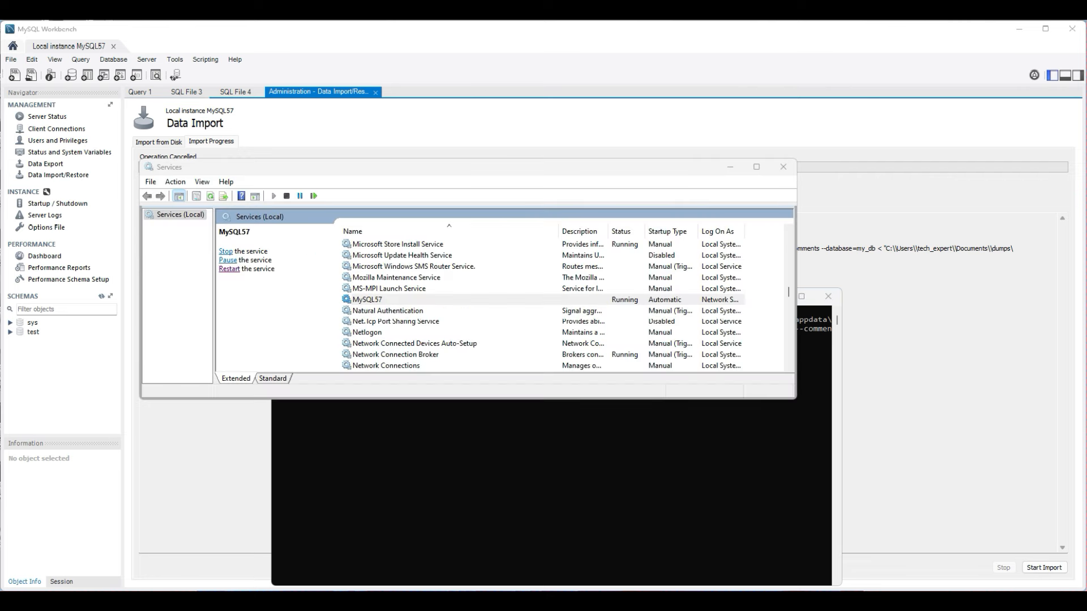
{"action": "right_click", "coordinate": [455, 300]}
{"action": "left_click", "coordinate": [492, 413]}
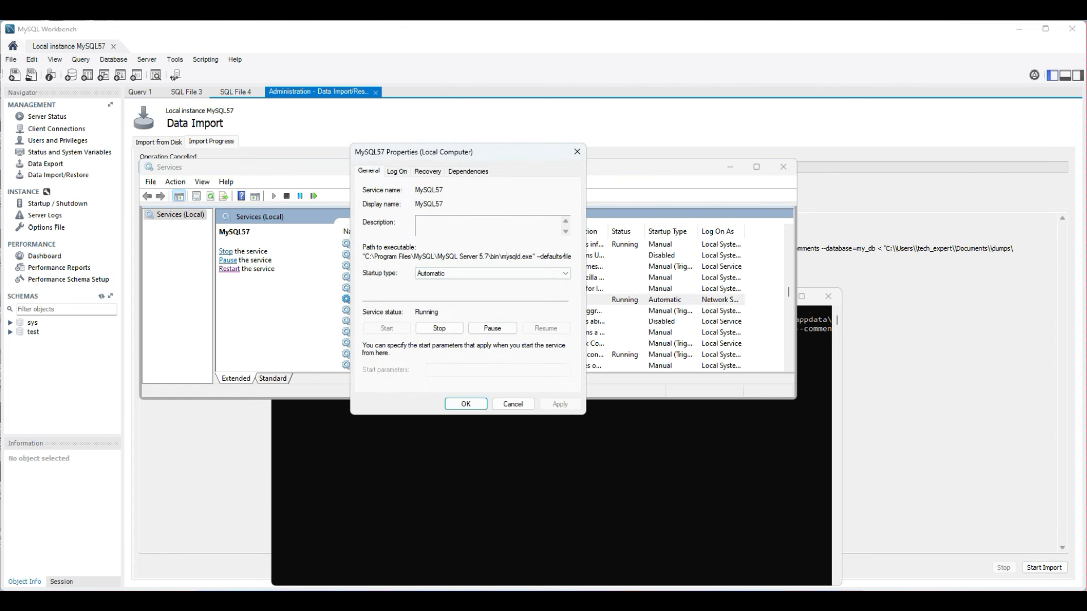
{"action": "left_click", "coordinate": [548, 256]}
{"action": "key", "text": "Right"}
{"action": "key", "text": "Right"}
{"action": "key", "text": "Right"}
{"action": "key", "text": "Right"}
{"action": "key", "text": "Right"}
{"action": "key", "text": "Right"}
{"action": "key", "text": "Right"}
{"action": "key", "text": "Right"}
{"action": "key", "text": "Right"}
{"action": "key", "text": "Right"}
{"action": "key", "text": "Right"}
{"action": "key", "text": "Right"}
{"action": "key", "text": "Right"}
{"action": "key", "text": "Right"}
{"action": "key", "text": "Right"}
{"action": "key", "text": "Right"}
{"action": "key", "text": "Right"}
{"action": "key", "text": "Right"}
{"action": "key", "text": "Right"}
{"action": "key", "text": "Right"}
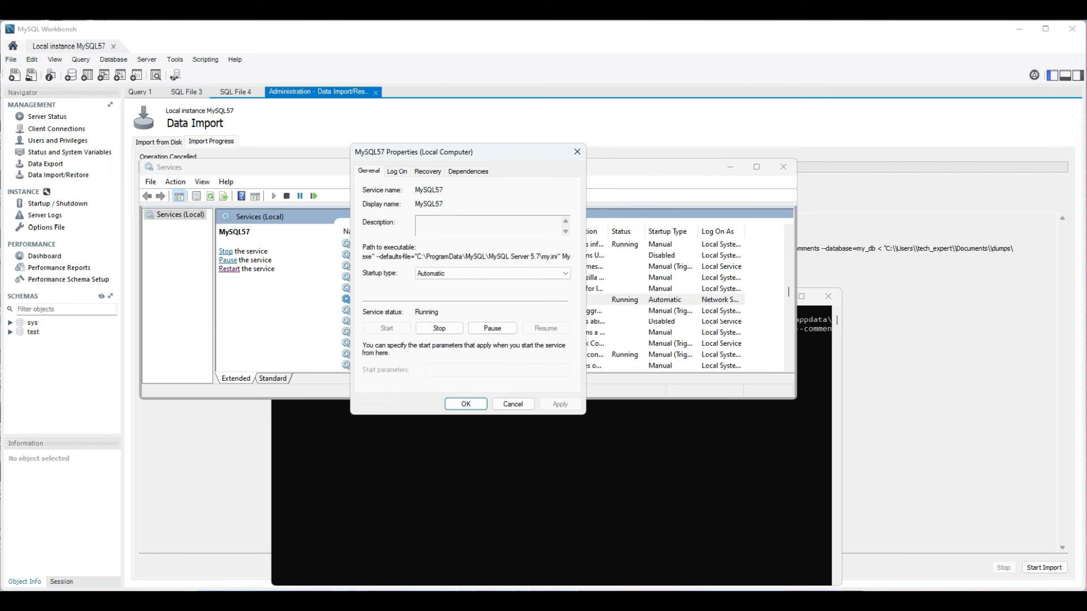
{"action": "left_click_drag", "start_coordinate": [415, 256], "coordinate": [561, 256]}
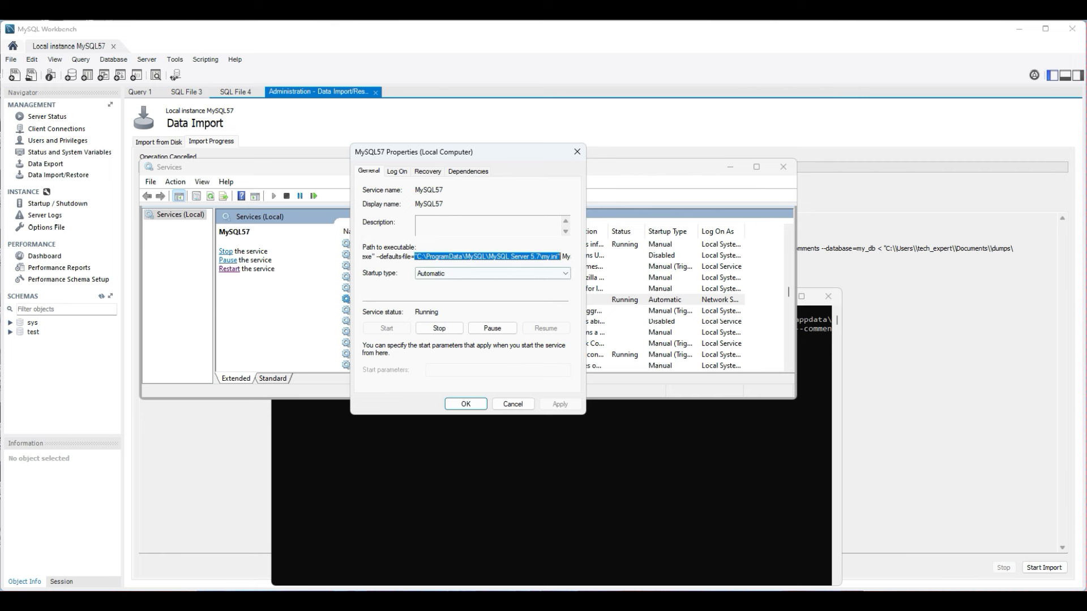
{"action": "right_click", "coordinate": [563, 257]}
{"action": "left_click", "coordinate": [588, 294]}
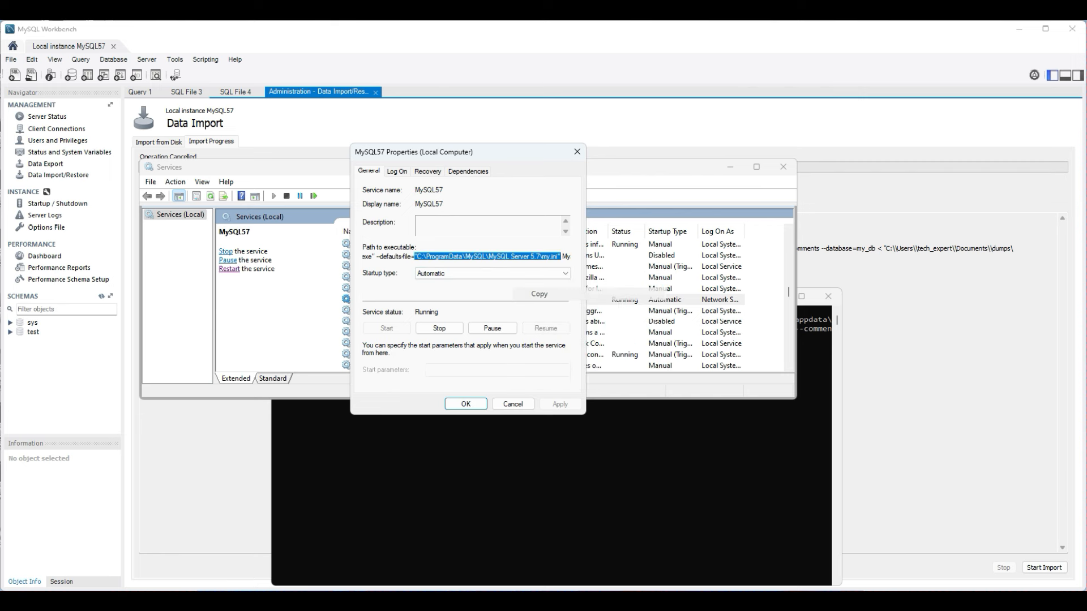
Run the my_db_temp_table.sql restore in the Command Prompt with the my.ini defaults file first and no database option, entering the root password.
{"action": "key", "text": "Return"}
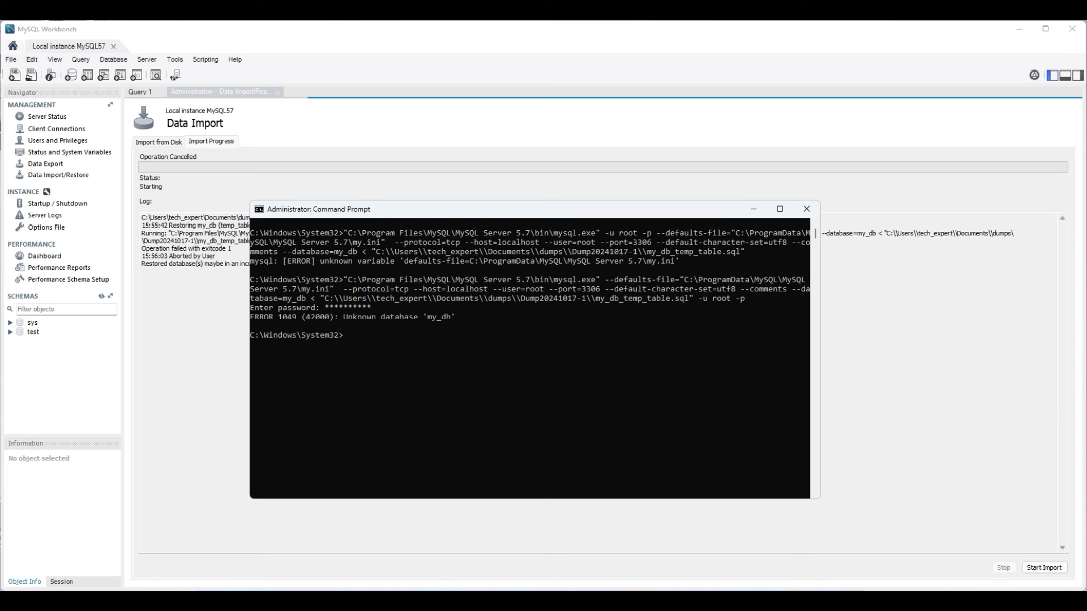
{"action": "key", "text": "ctrl+v"}
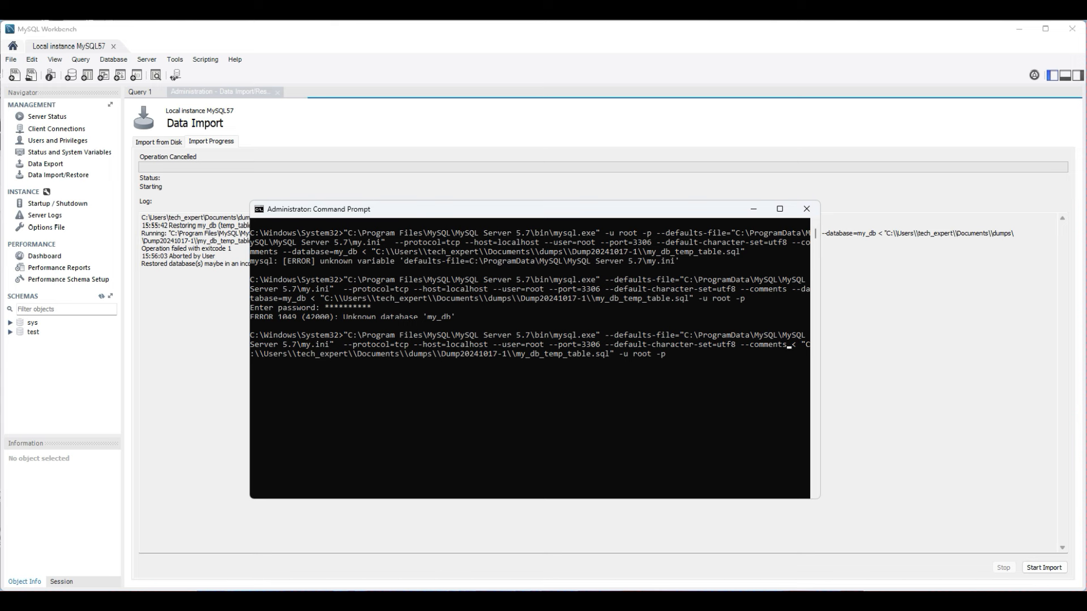
{"action": "key", "text": "Return"}
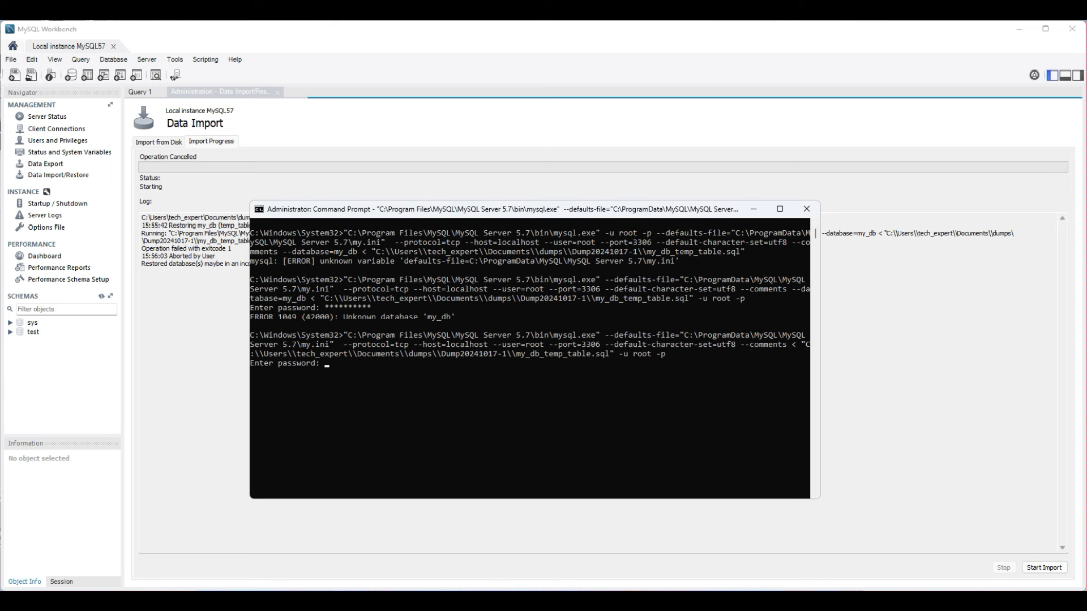
{"action": "type", "text": "*******"}
{"action": "key", "text": "Return"}
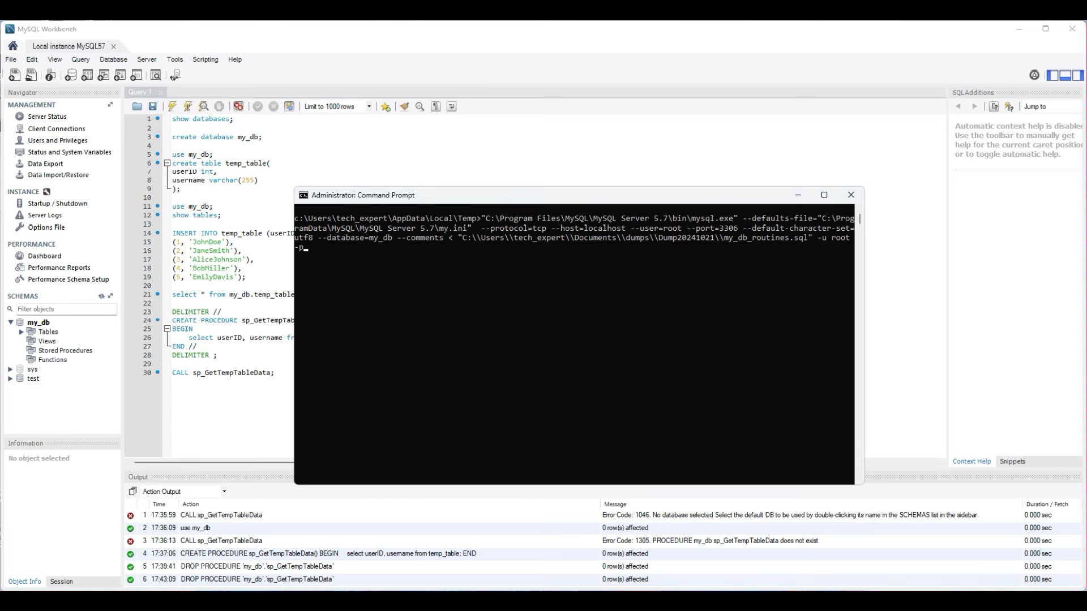
Restore my_db_routines.sql from the Dump20241021 folder into my_db with mysql.exe in the Command Prompt, entering the root password.
{"action": "key", "text": "Return"}
{"action": "type", "text": "*****"}
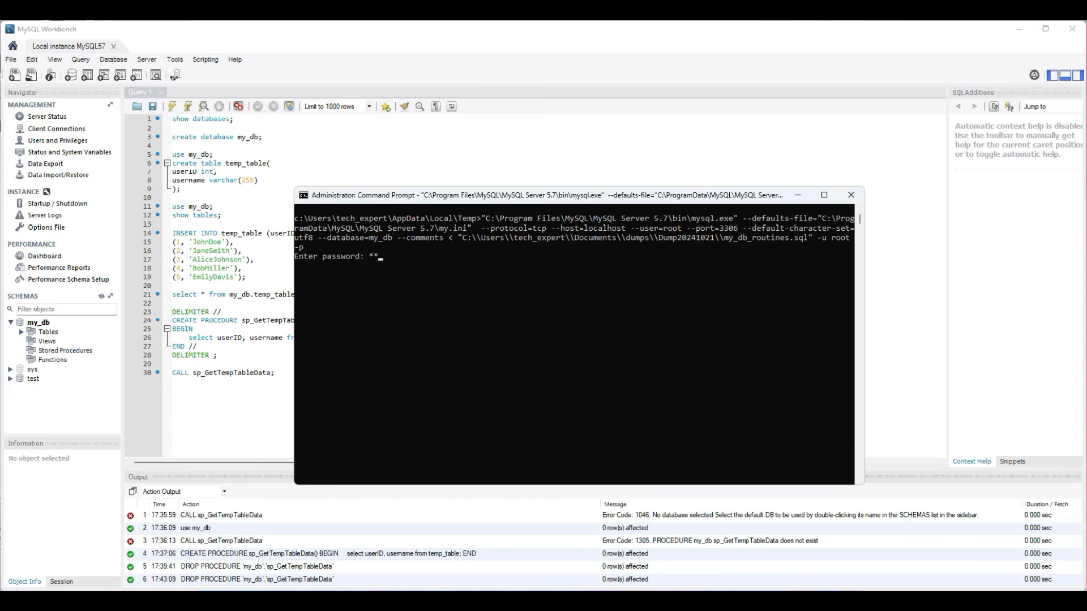
{"action": "type", "text": "*****"}
{"action": "key", "text": "Return"}
In Workbench, refresh the schemas, select the restored sp_GetTempTableData procedure in my_db and run its CALL statement.
{"action": "right_click", "coordinate": [38, 323]}
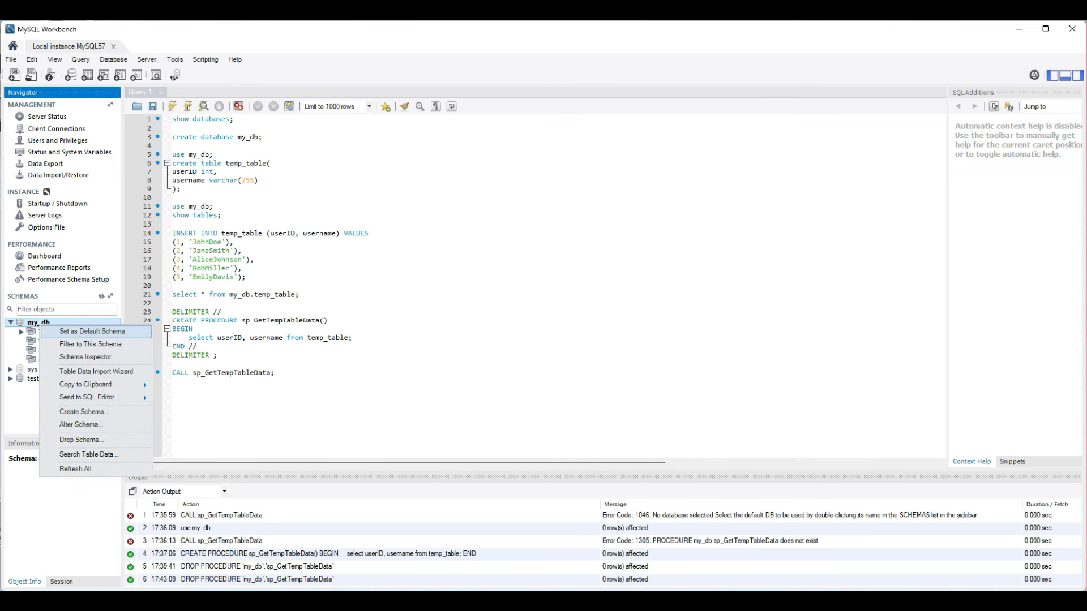
{"action": "left_click", "coordinate": [76, 468]}
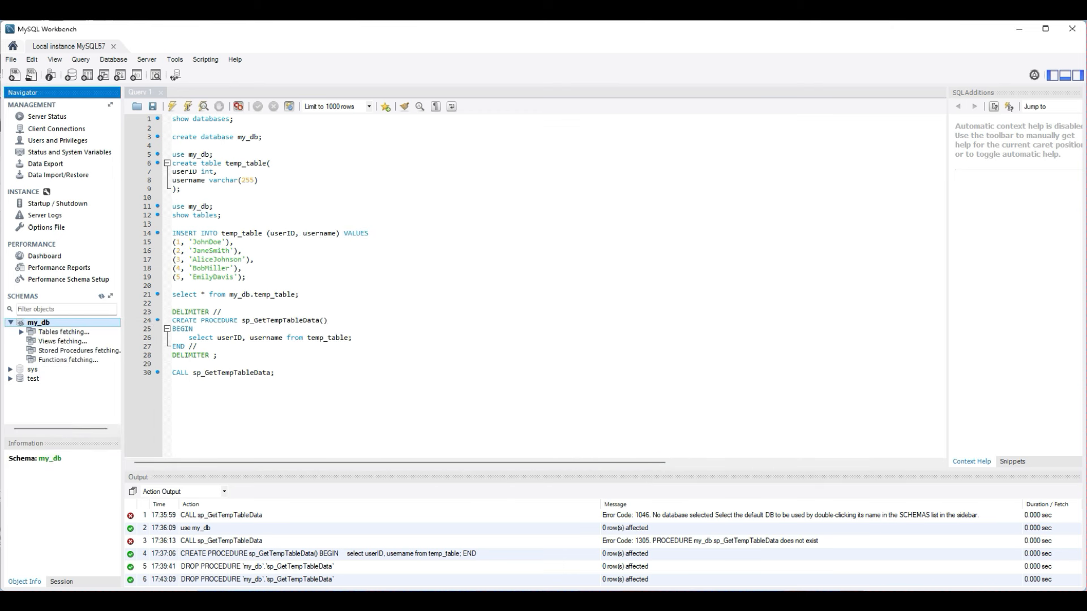
{"action": "left_click", "coordinate": [108, 360]}
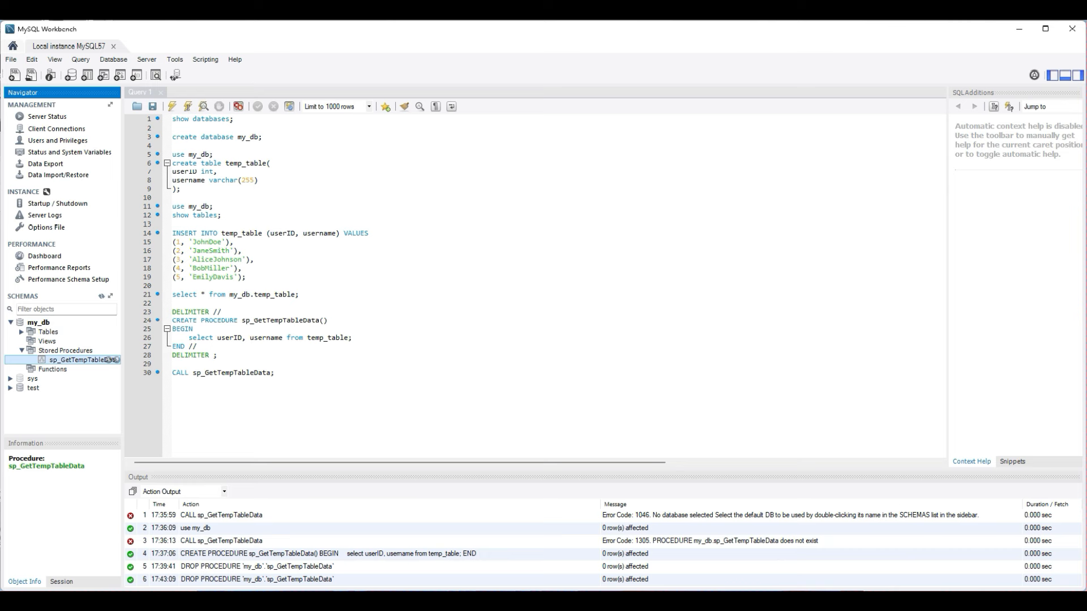
{"action": "left_click", "coordinate": [280, 372]}
{"action": "key", "text": "ctrl+Return"}
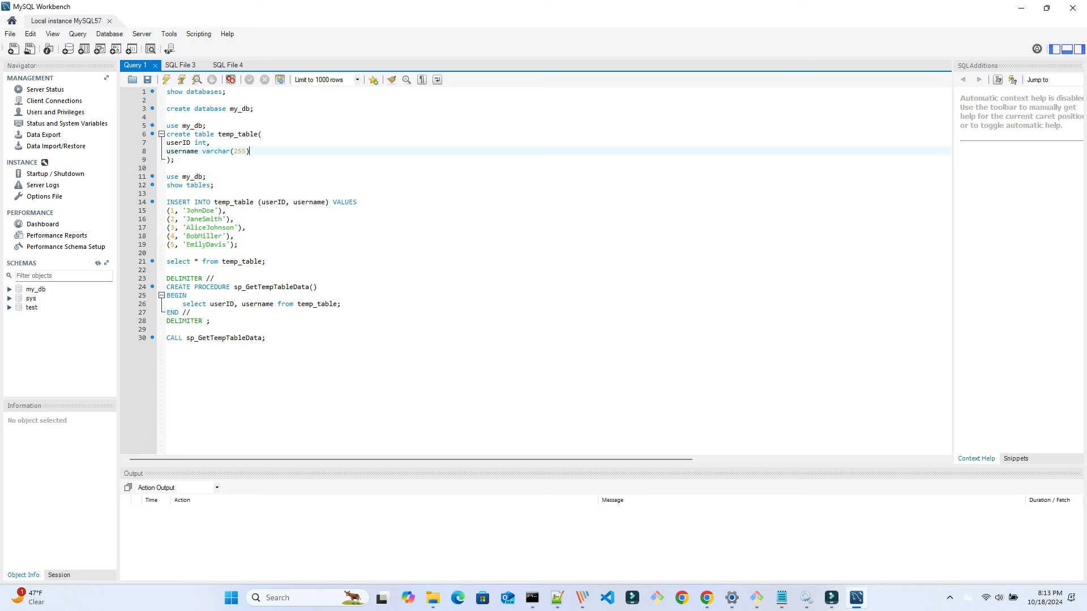
Run only the show databases statement from the Query 1 script.
{"action": "left_click_drag", "start_coordinate": [228, 91], "coordinate": [167, 92]}
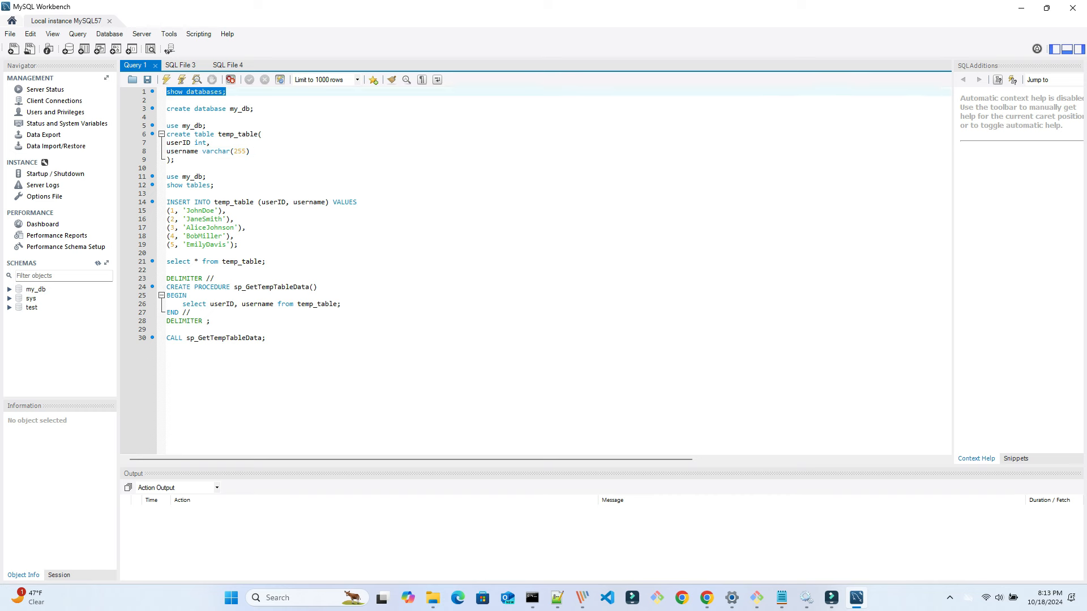
{"action": "left_click", "coordinate": [166, 80]}
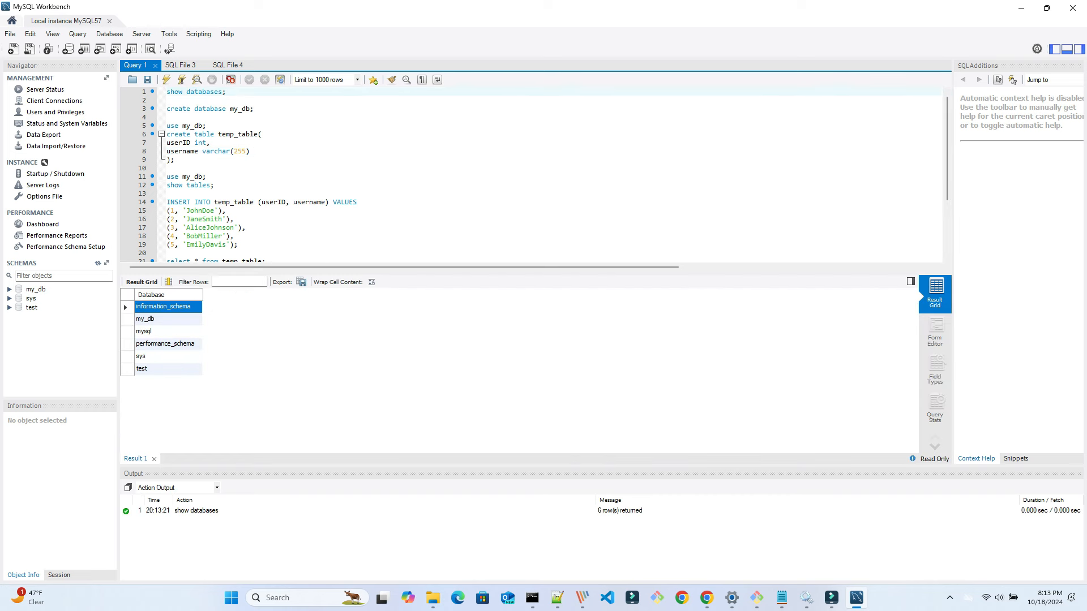